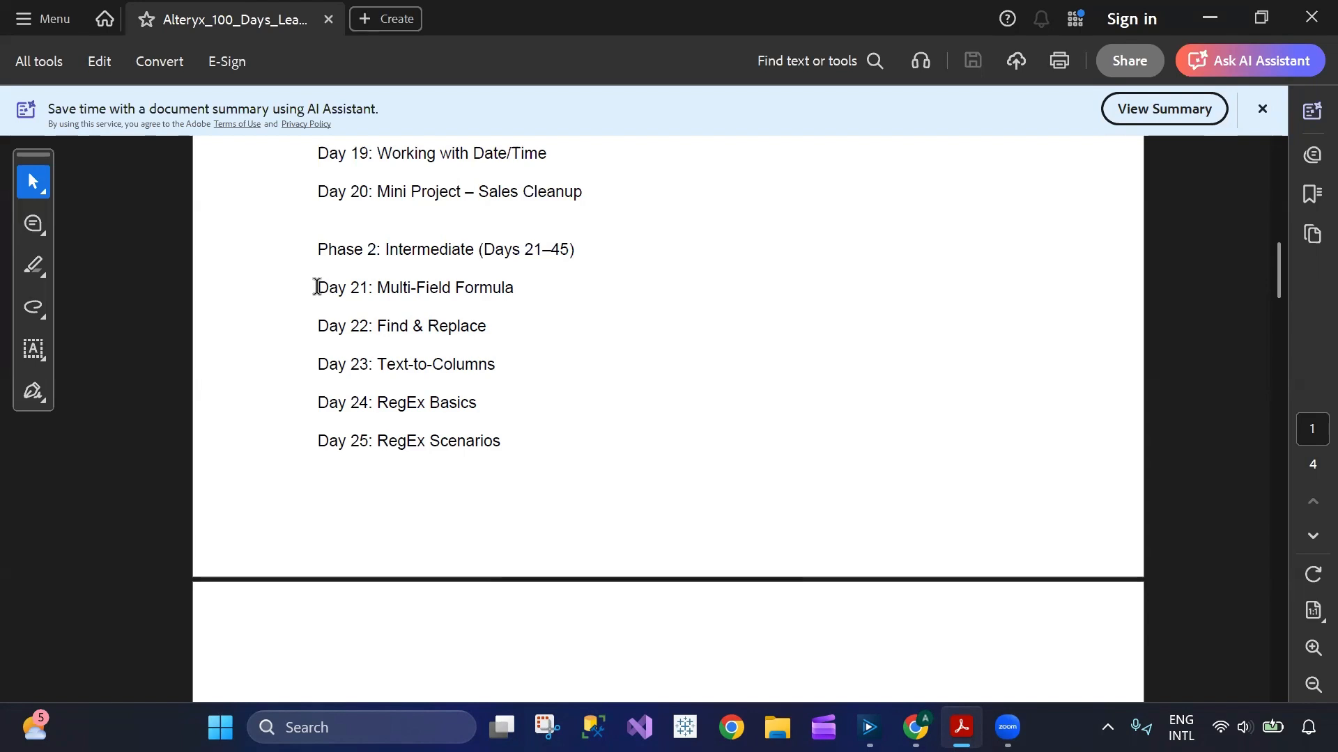
Step: Review the beginner and early Phase 2 topics in the Alteryx 100-day learning plan
{"action": "left_click", "coordinate": [428, 363]}
{"action": "scroll", "coordinate": [427, 363], "scroll_direction": "up", "scroll_amount": 2}
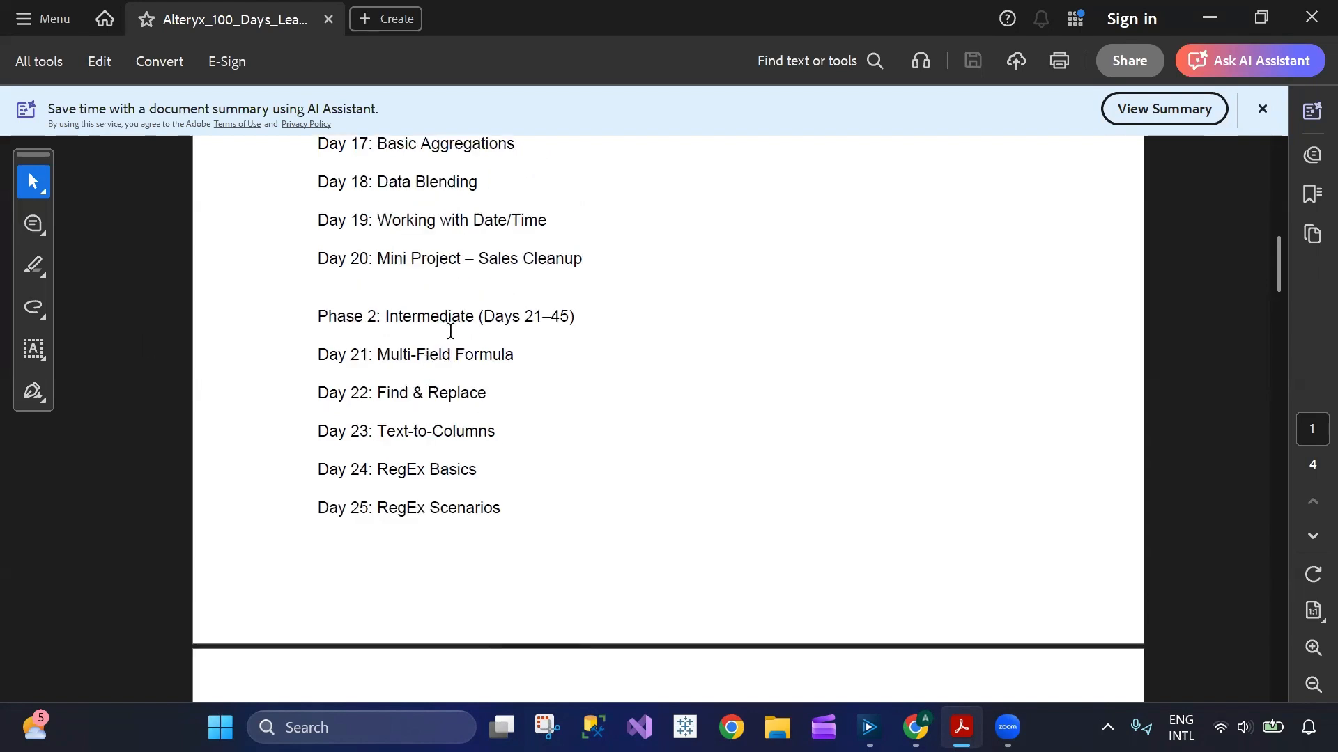
{"action": "scroll", "coordinate": [462, 328], "scroll_direction": "up", "scroll_amount": 1}
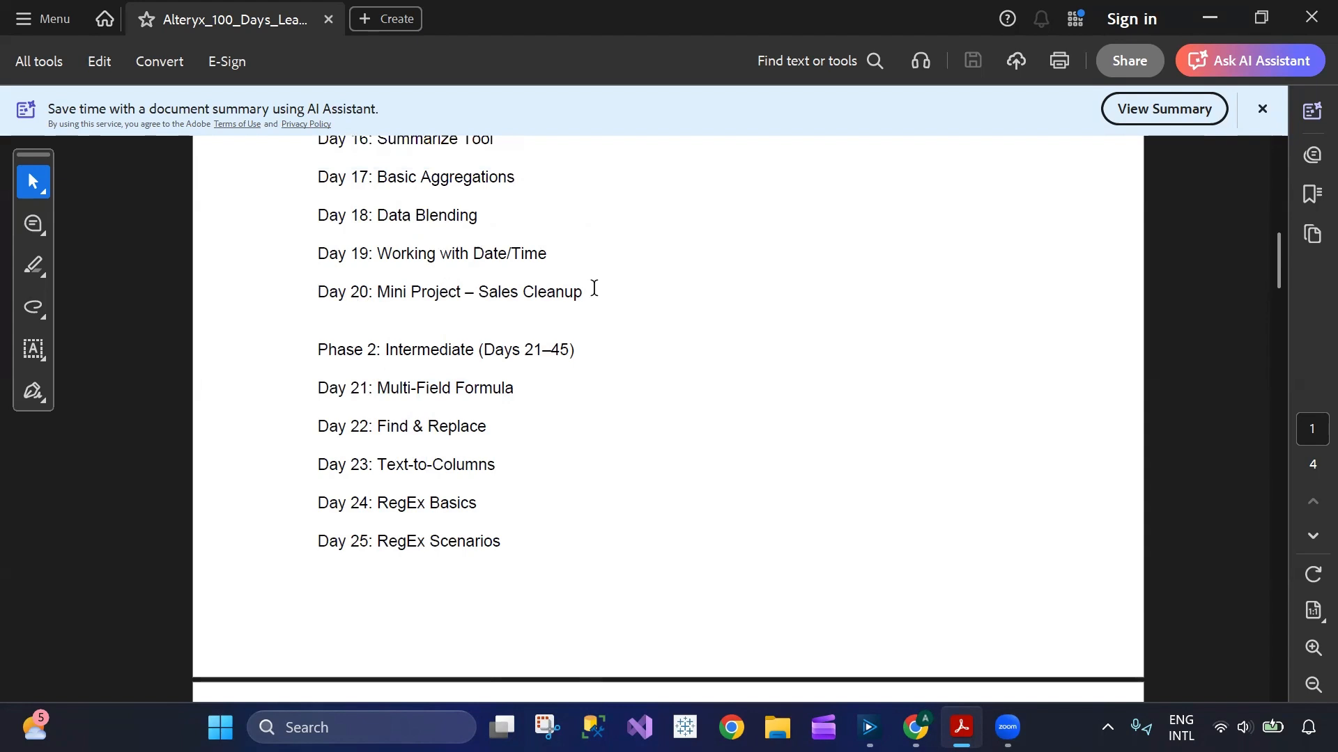
{"action": "scroll", "coordinate": [581, 326], "scroll_direction": "up", "scroll_amount": 8}
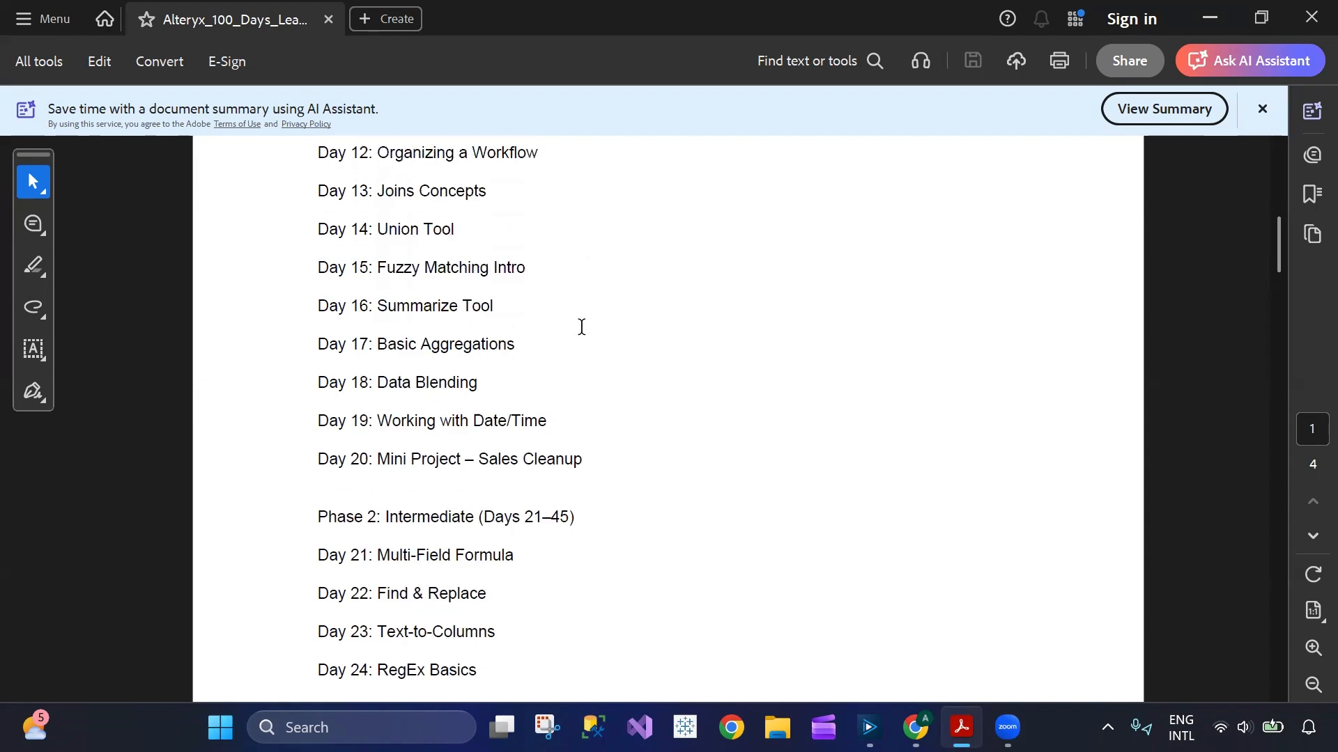
{"action": "scroll", "coordinate": [581, 326], "scroll_direction": "up", "scroll_amount": 4}
{"action": "scroll", "coordinate": [581, 326], "scroll_direction": "up", "scroll_amount": 8}
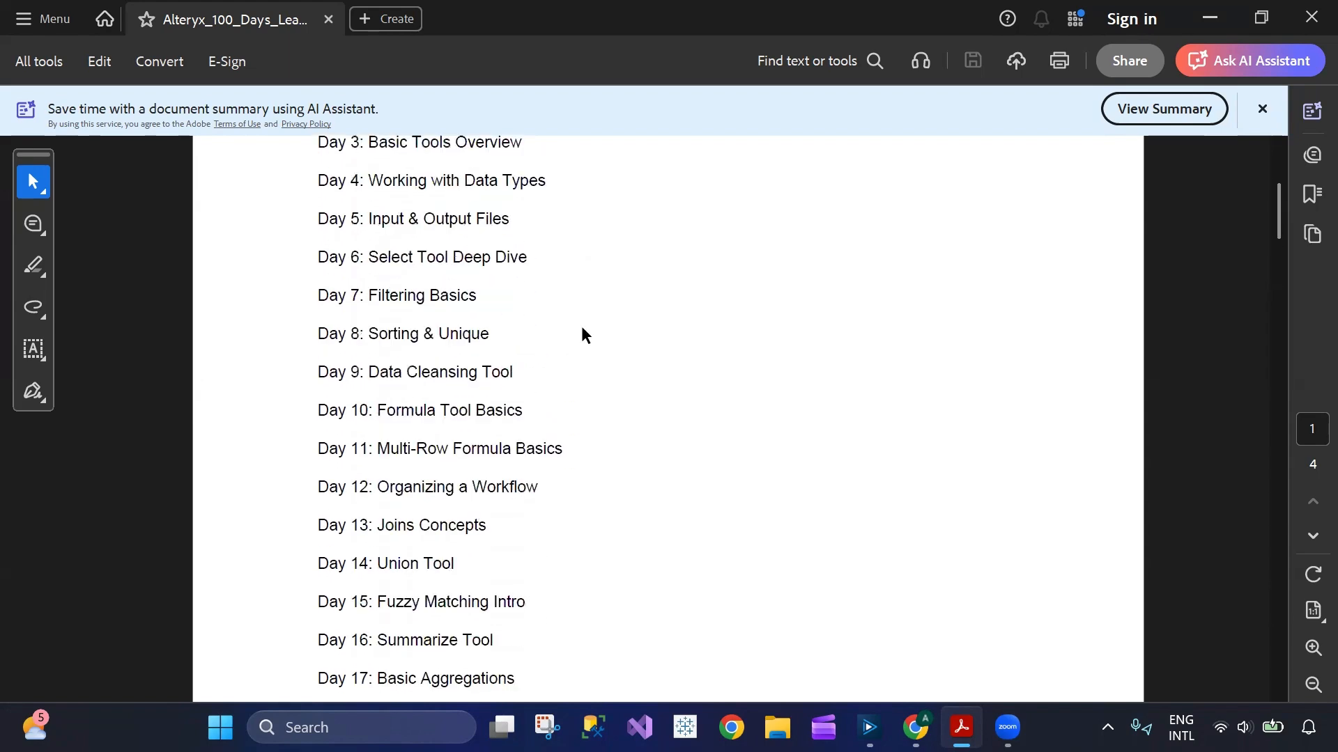
{"action": "scroll", "coordinate": [581, 335], "scroll_direction": "down", "scroll_amount": 15}
{"action": "scroll", "coordinate": [580, 335], "scroll_direction": "down", "scroll_amount": 14}
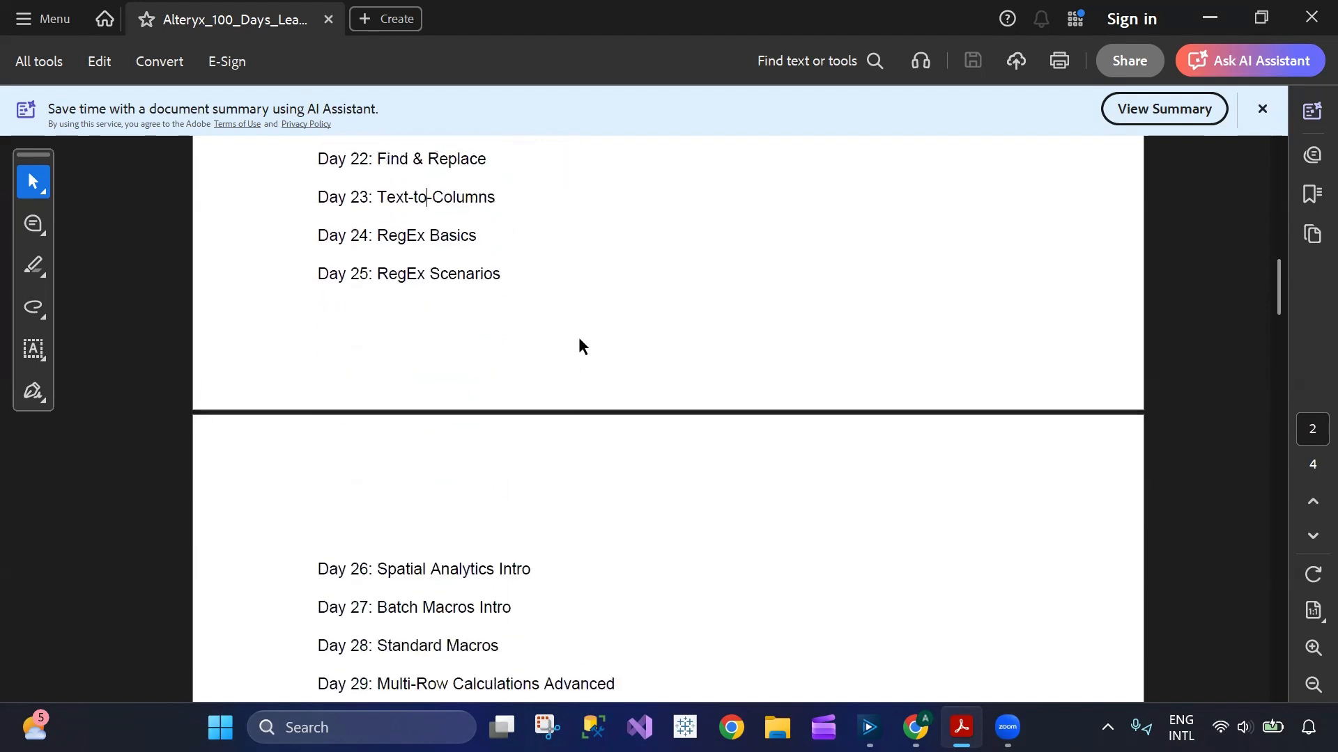
{"action": "scroll", "coordinate": [580, 340], "scroll_direction": "up", "scroll_amount": 3}
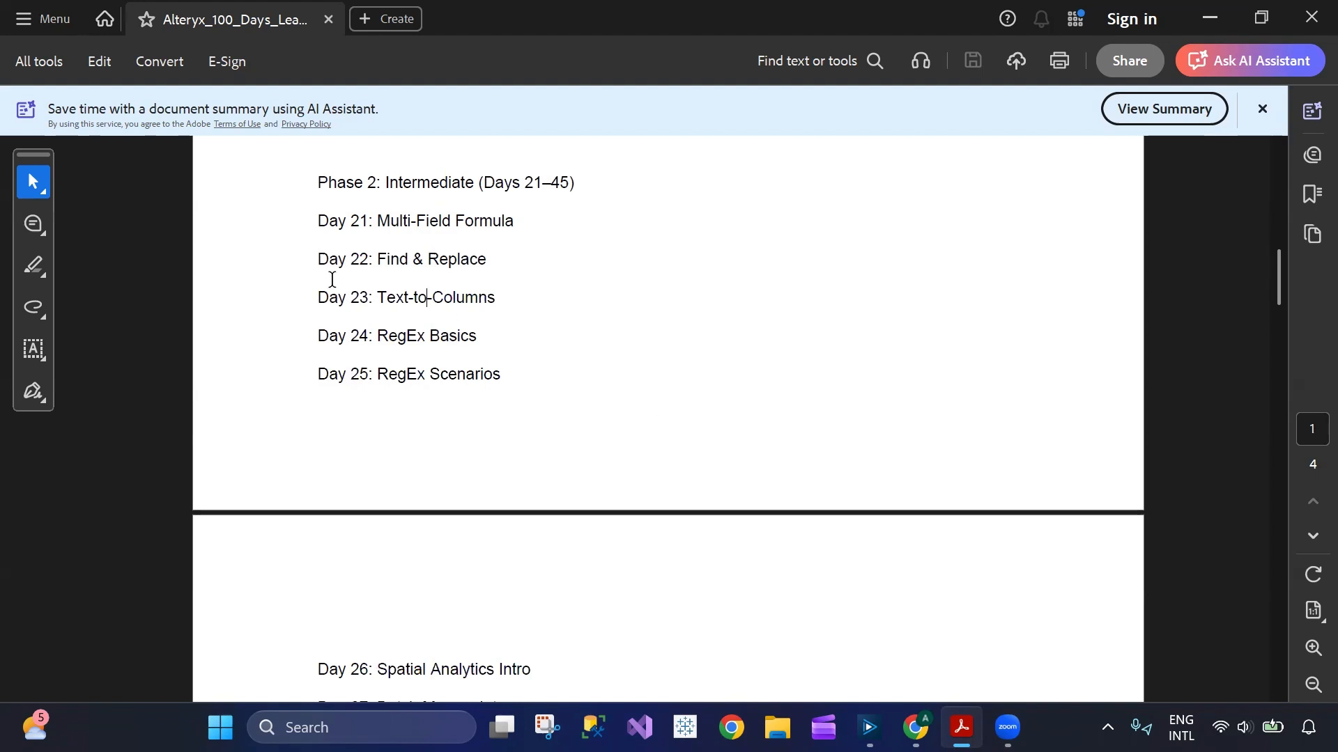
Step: Select the line "Day 22: Find & Replace" in the learning plan
{"action": "left_click_drag", "start_coordinate": [315, 265], "coordinate": [486, 252]}
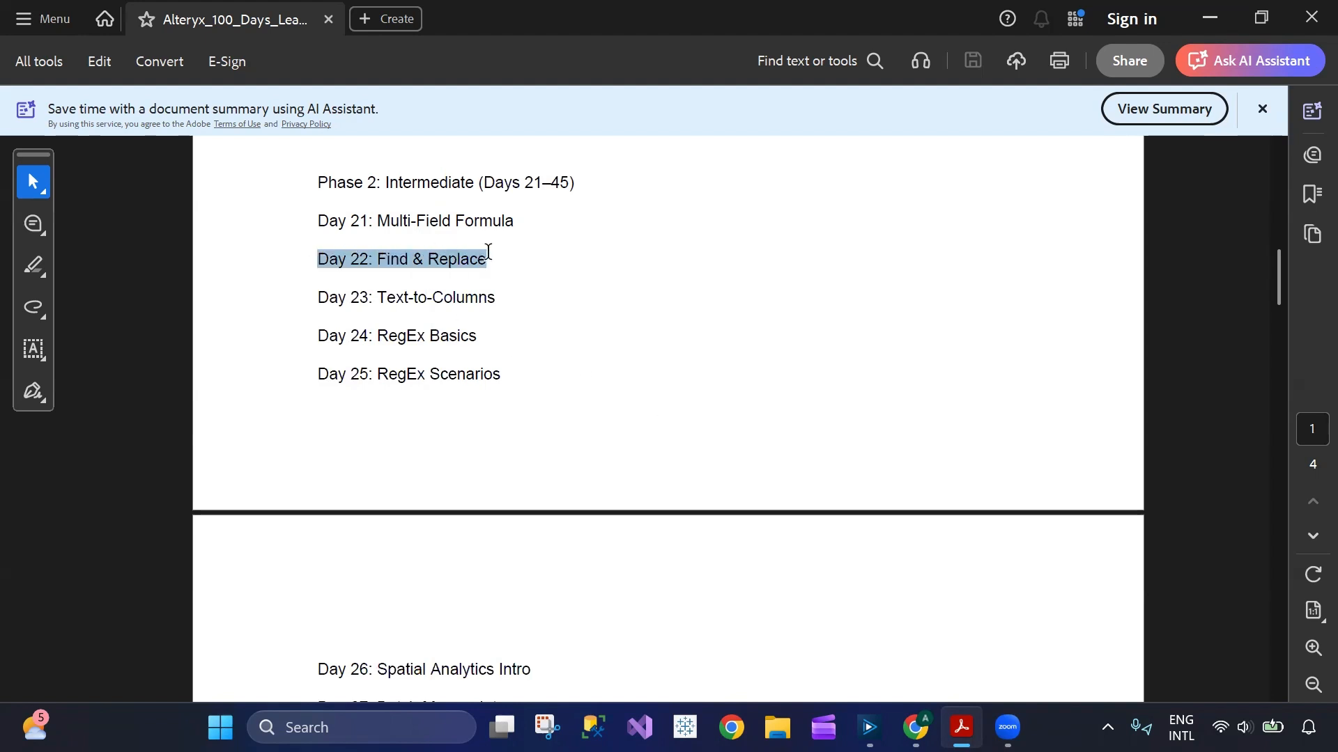
{"action": "left_click", "coordinate": [397, 259]}
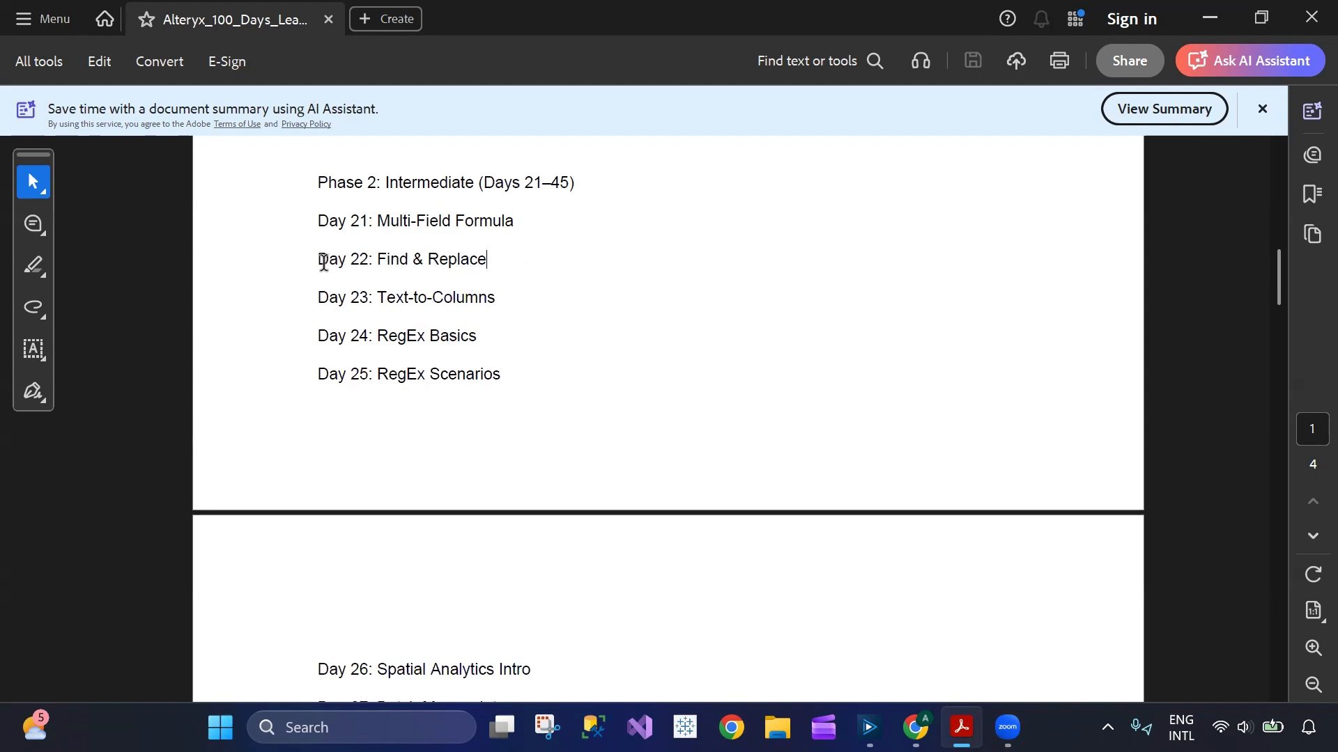
{"action": "left_click_drag", "start_coordinate": [322, 259], "coordinate": [471, 261]}
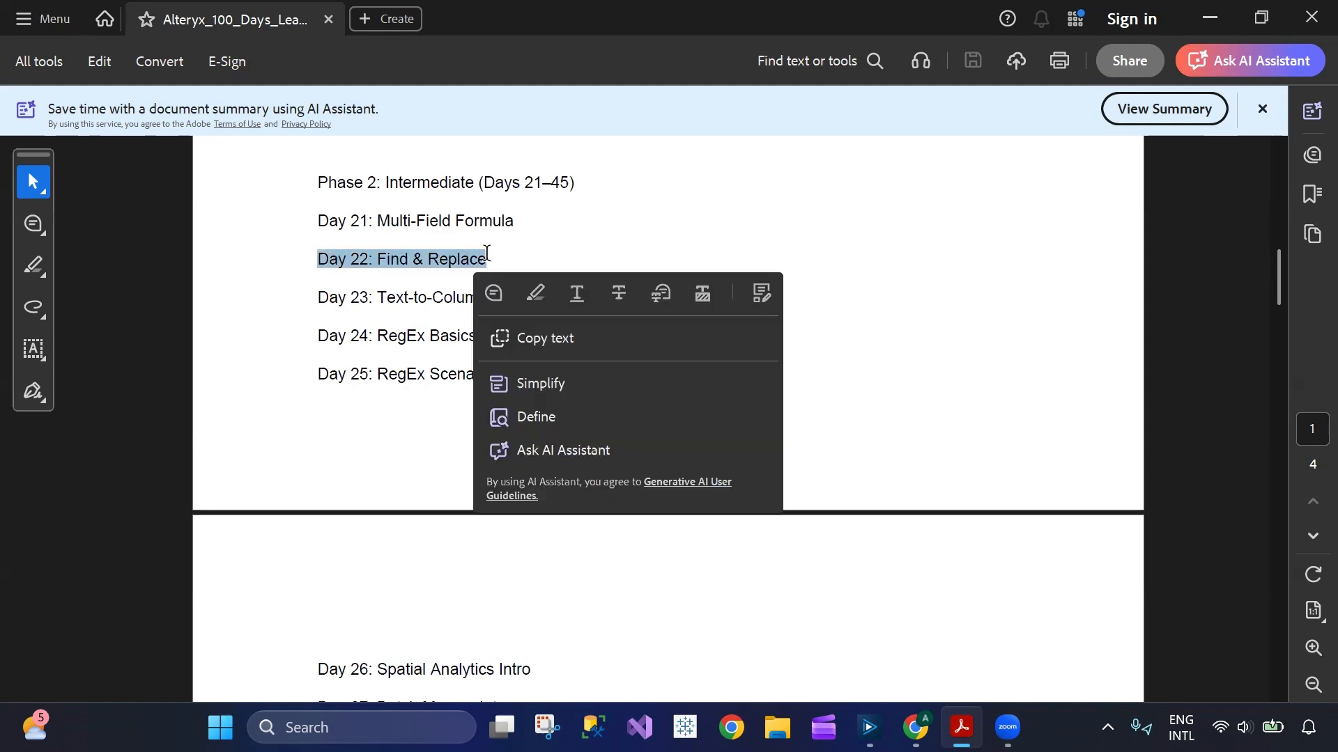
Step: Switch to Alteryx Designer and examine the Sample - Superstore.xlsx input's file path and Orders$ data preview
{"action": "left_click", "coordinate": [868, 727]}
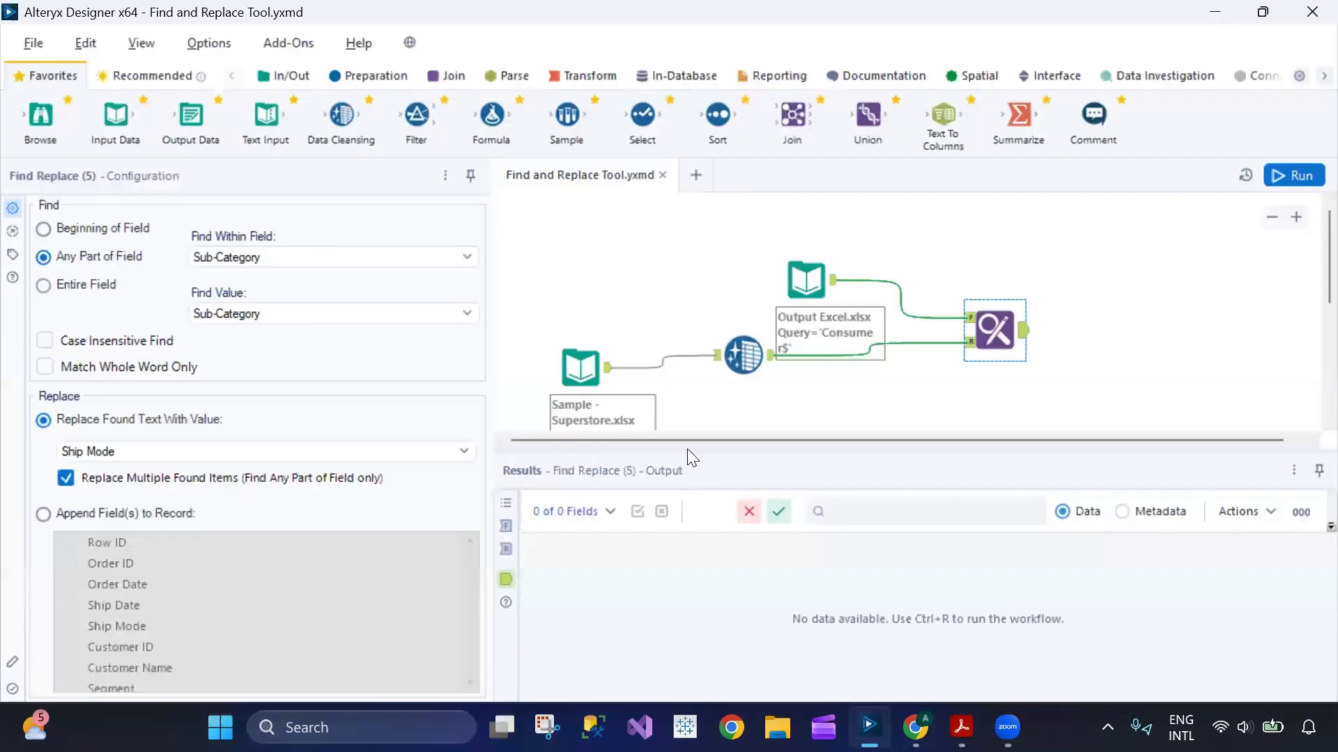
{"action": "left_click", "coordinate": [628, 276]}
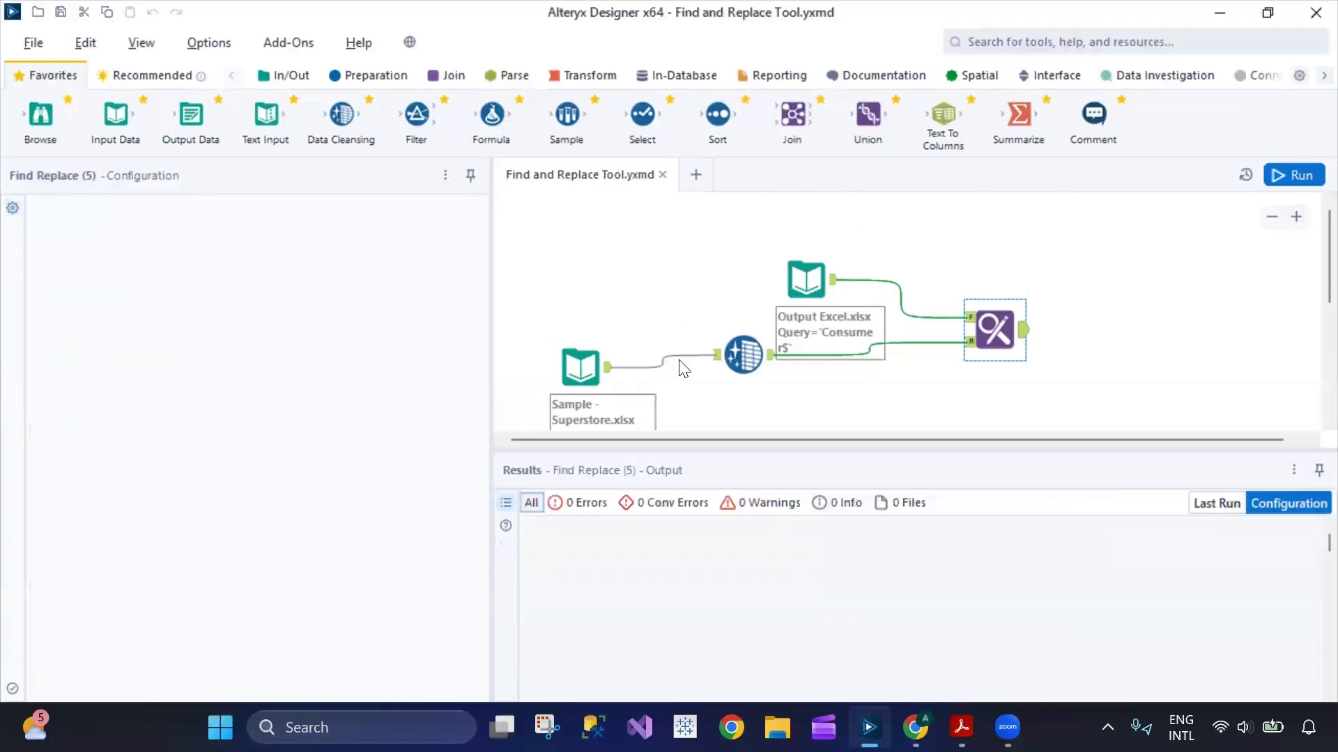
{"action": "left_click", "coordinate": [593, 361]}
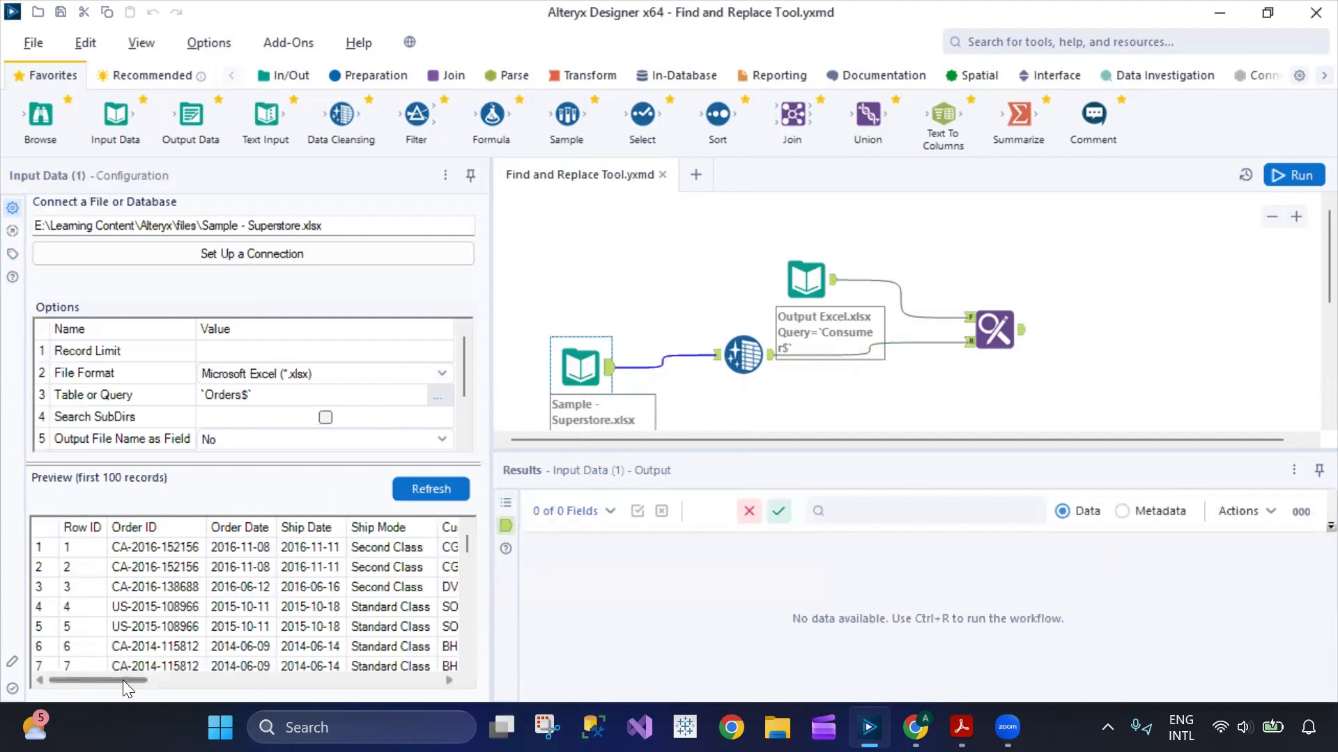
{"action": "left_click_drag", "start_coordinate": [138, 678], "coordinate": [207, 690]}
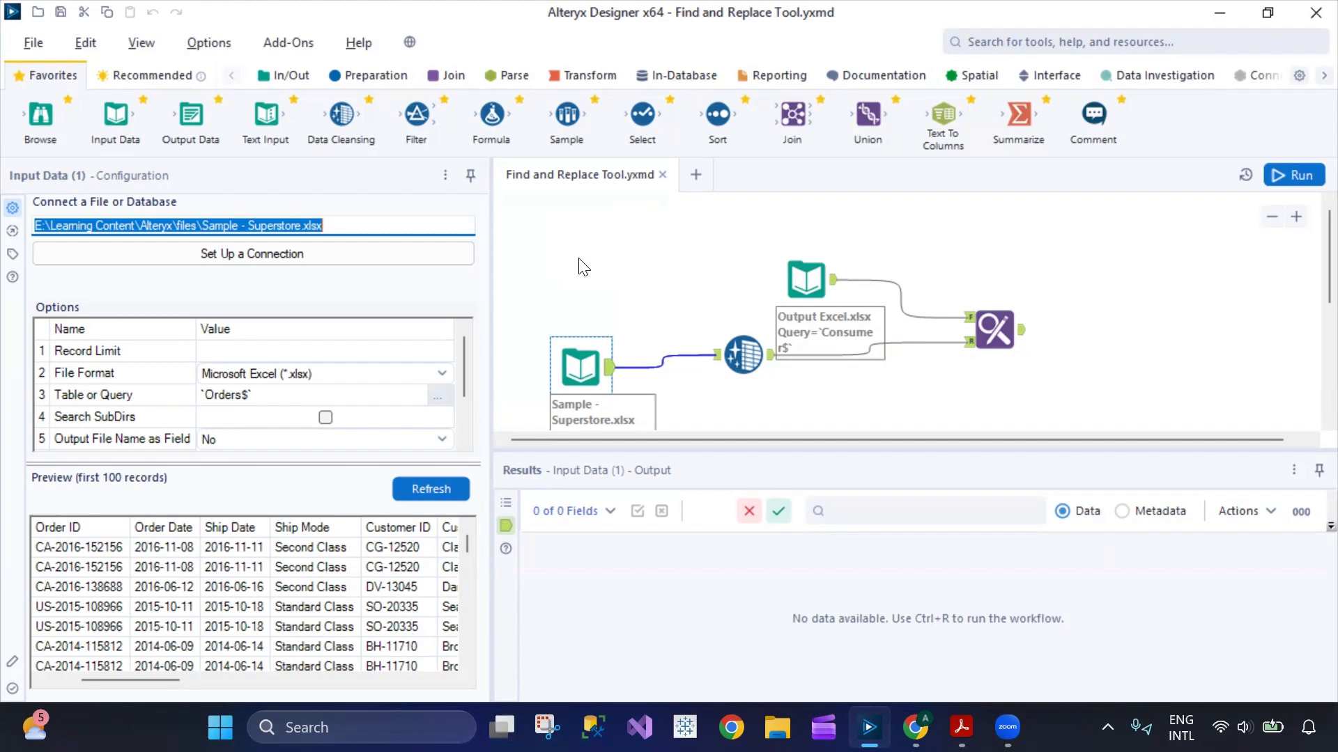
{"action": "left_click", "coordinate": [581, 279]}
{"action": "left_click", "coordinate": [573, 357]}
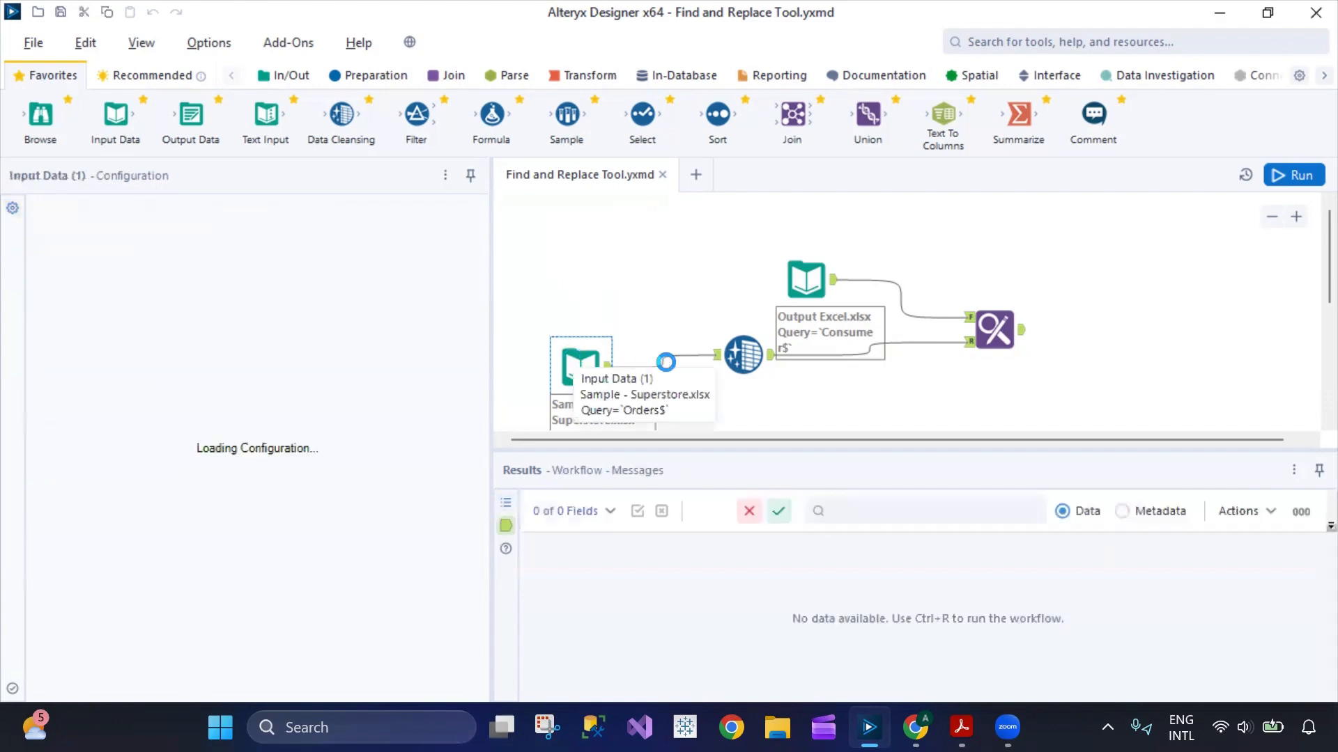
Step: Move the Output Excel.xlsx input higher and the Data Cleansing tool slightly lower on the workflow canvas
{"action": "left_click_drag", "start_coordinate": [805, 282], "coordinate": [805, 235]}
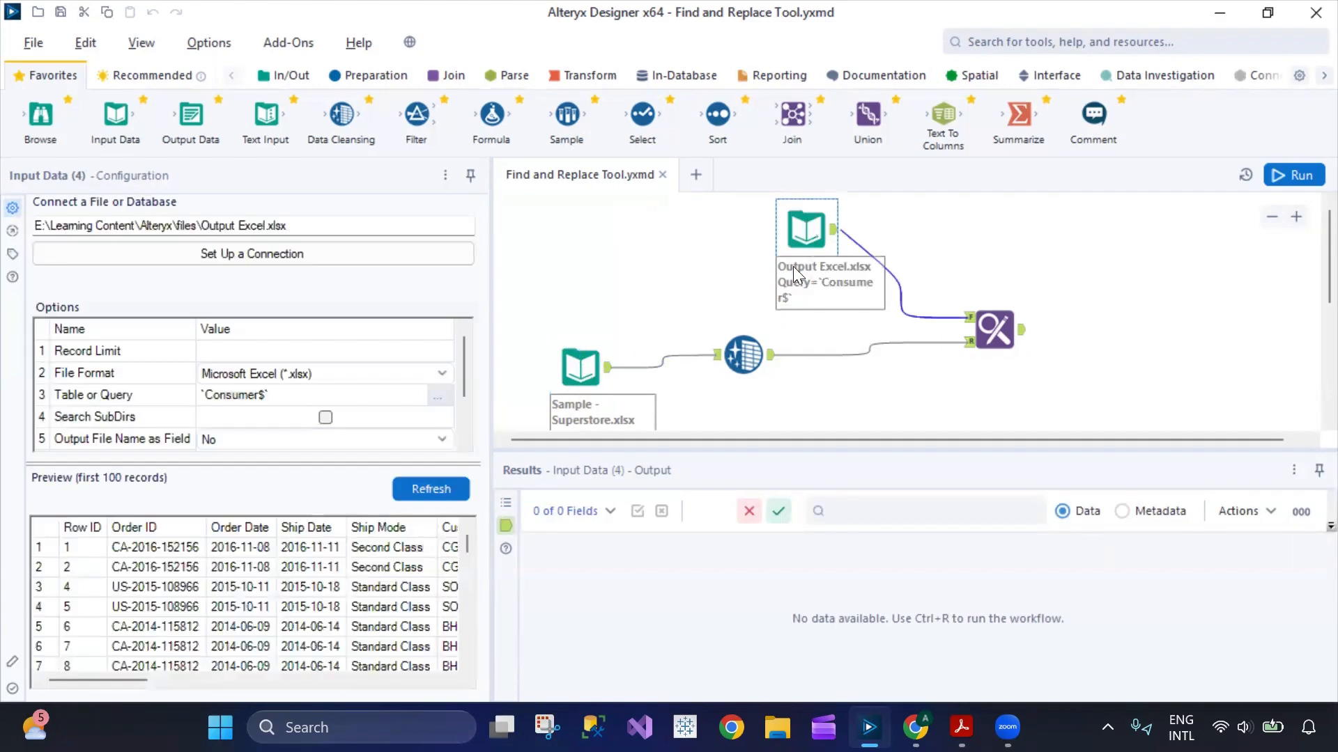
{"action": "left_click_drag", "start_coordinate": [743, 355], "coordinate": [743, 380]}
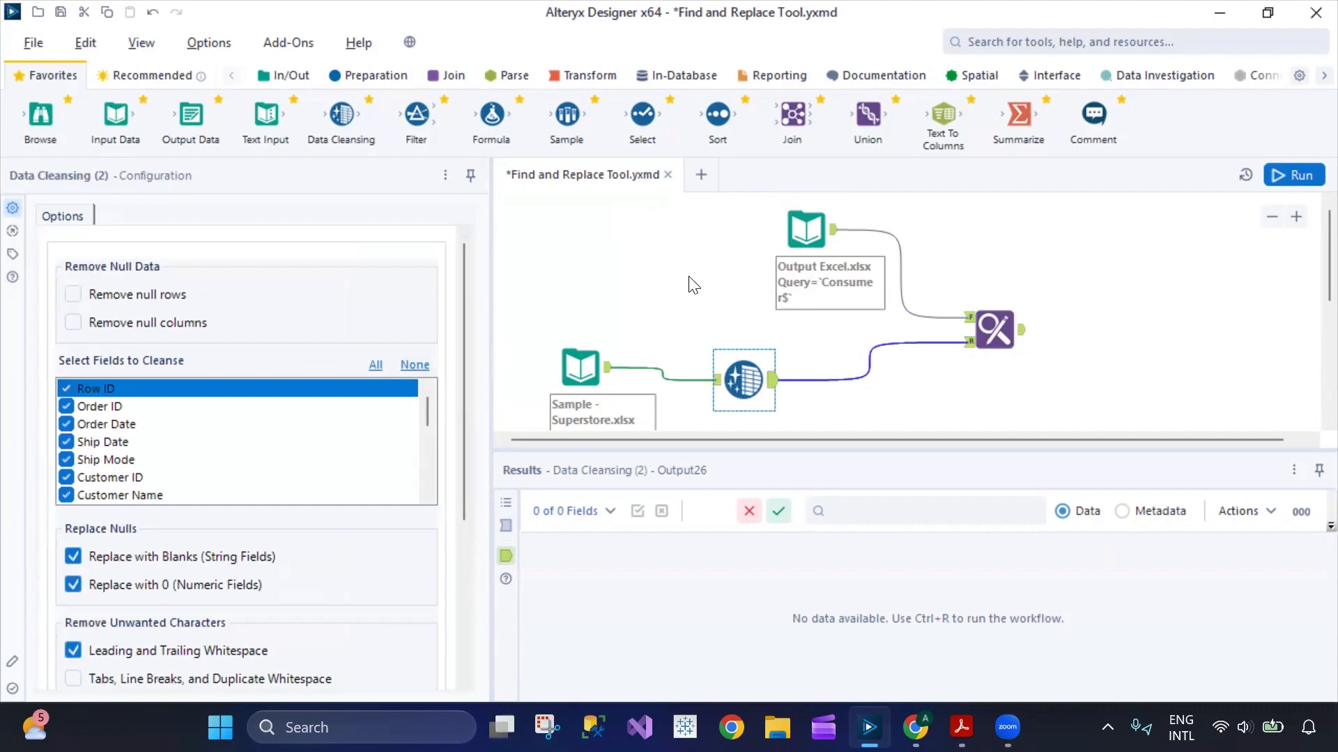
{"action": "left_click", "coordinate": [587, 380]}
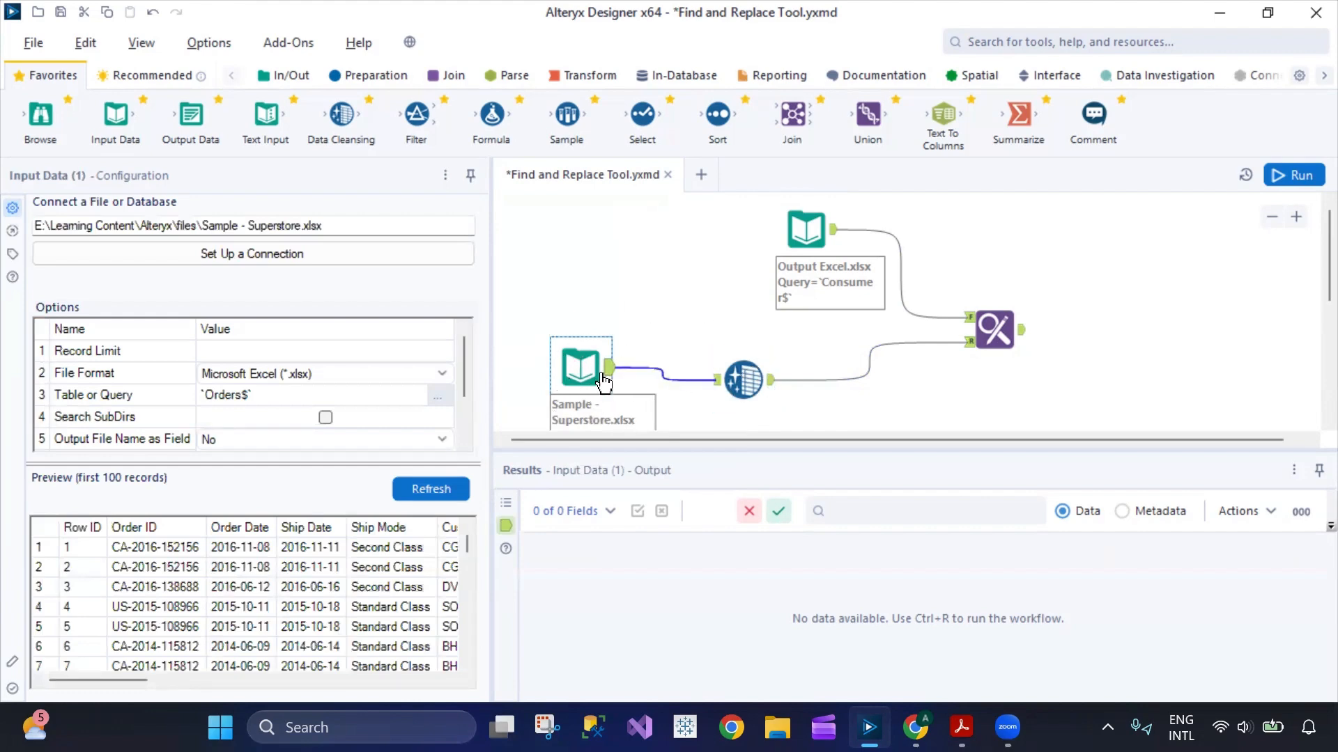
{"action": "left_click", "coordinate": [739, 375]}
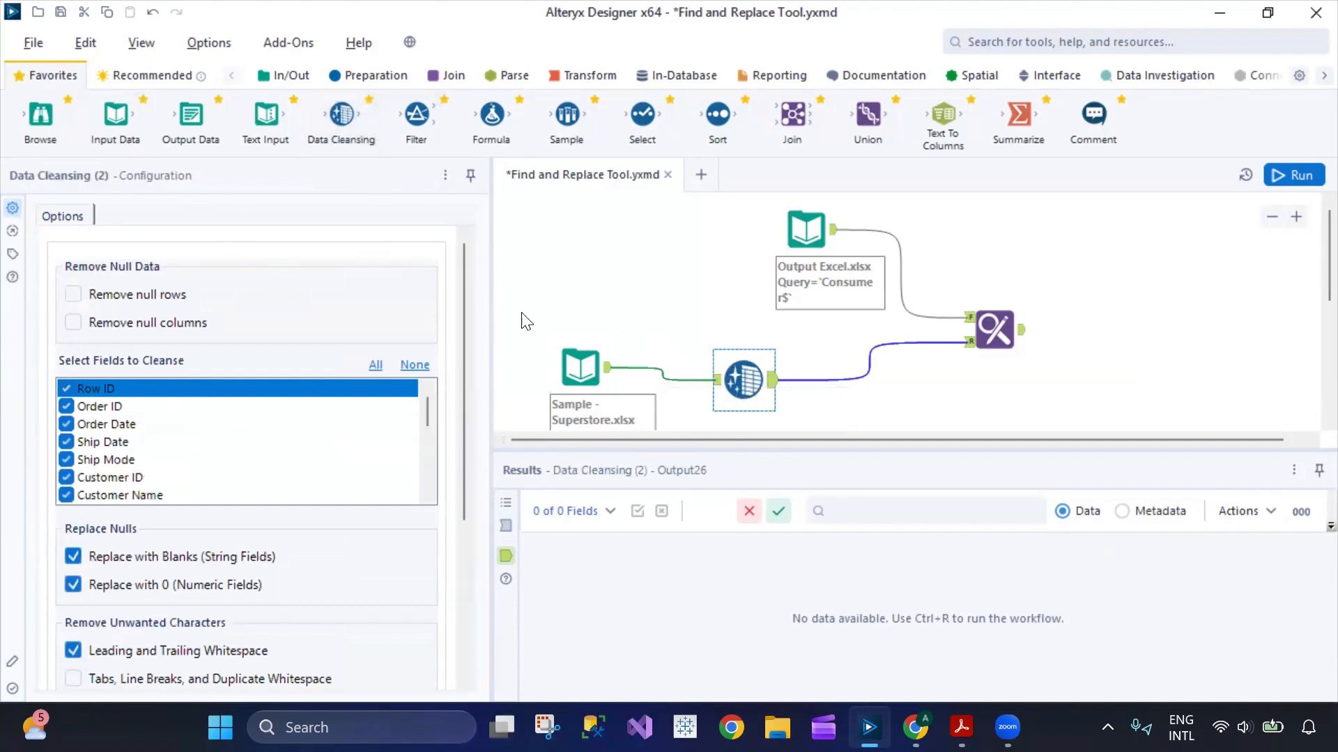
Step: Switch to the learning plan PDF to check the topics around Day 22, and return to Alteryx Designer
{"action": "left_click", "coordinate": [962, 727]}
{"action": "scroll", "coordinate": [583, 523], "scroll_direction": "up", "scroll_amount": 4}
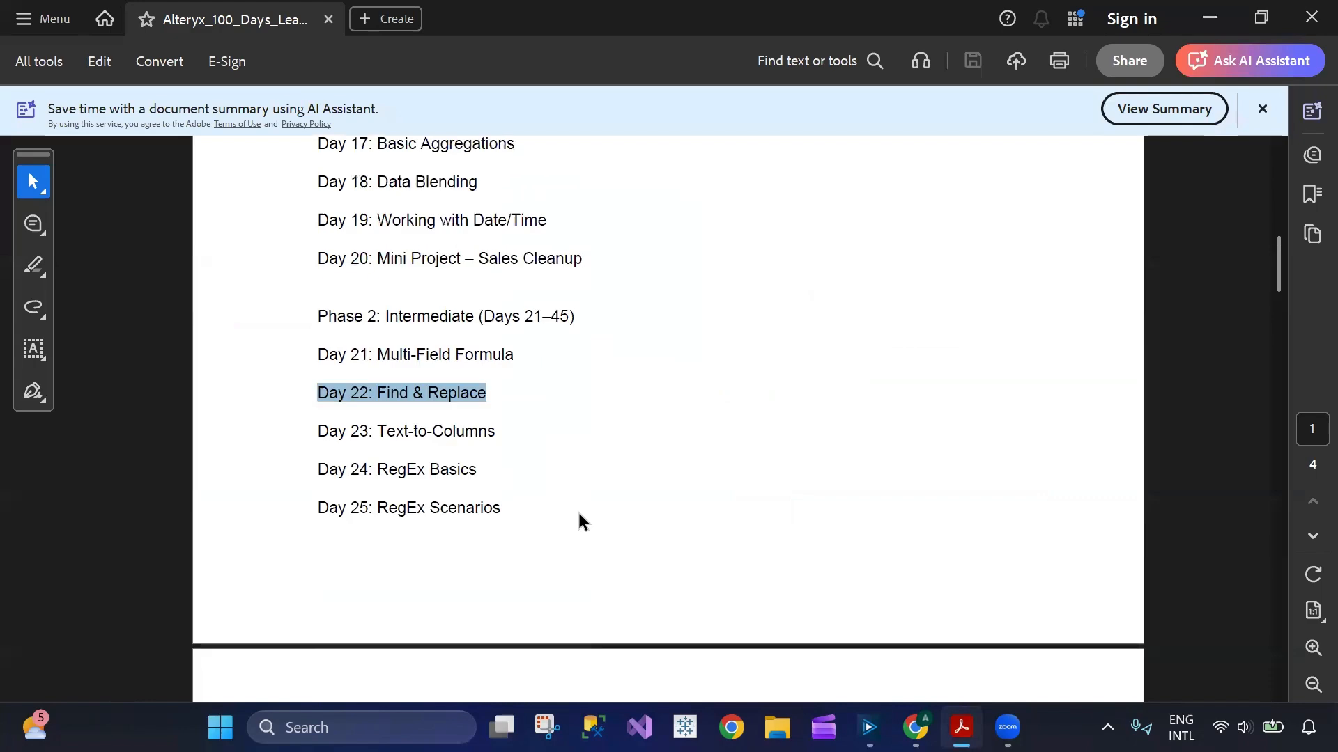
{"action": "left_click", "coordinate": [961, 727]}
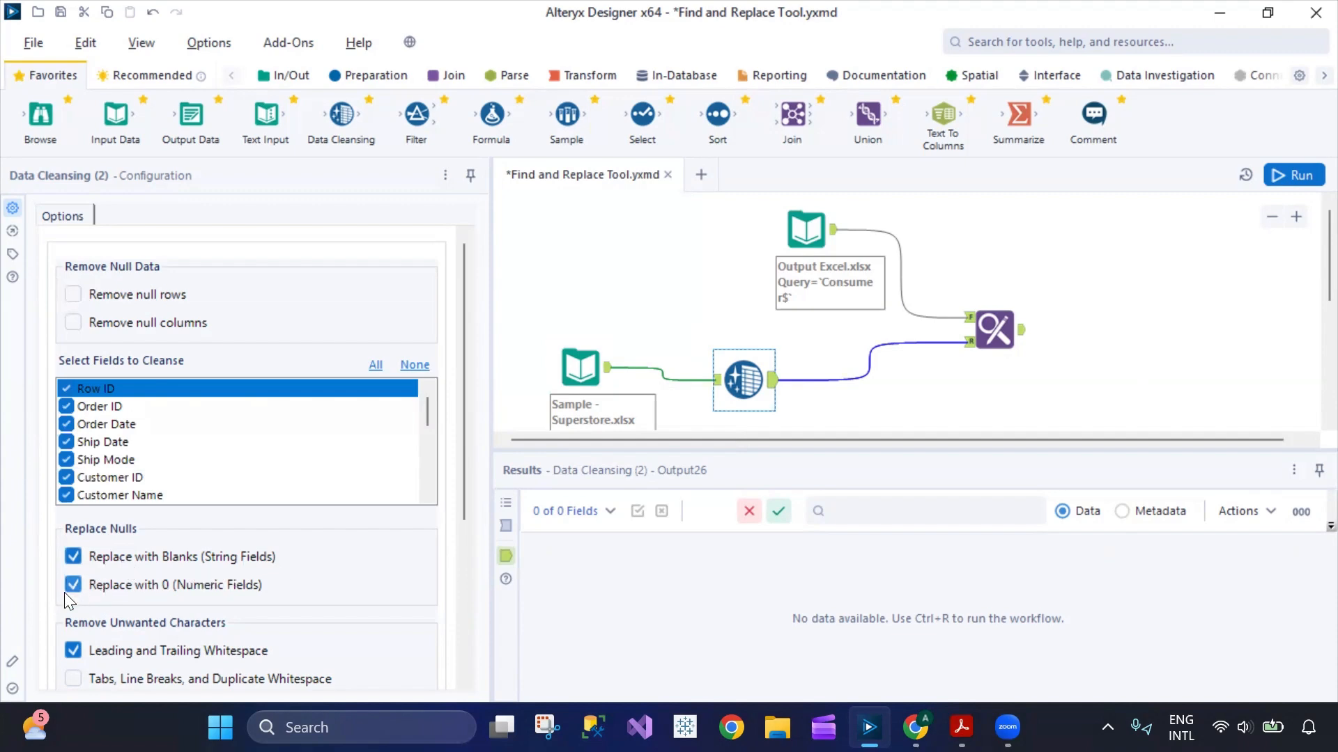
Step: Examine the Data Cleansing tool's options for null data, fields to cleanse, null replacement, unwanted characters and letter case
{"action": "scroll", "coordinate": [394, 586], "scroll_direction": "down", "scroll_amount": 3}
{"action": "scroll", "coordinate": [395, 561], "scroll_direction": "up", "scroll_amount": 3}
{"action": "scroll", "coordinate": [325, 560], "scroll_direction": "down", "scroll_amount": 3}
{"action": "scroll", "coordinate": [299, 547], "scroll_direction": "up", "scroll_amount": 3}
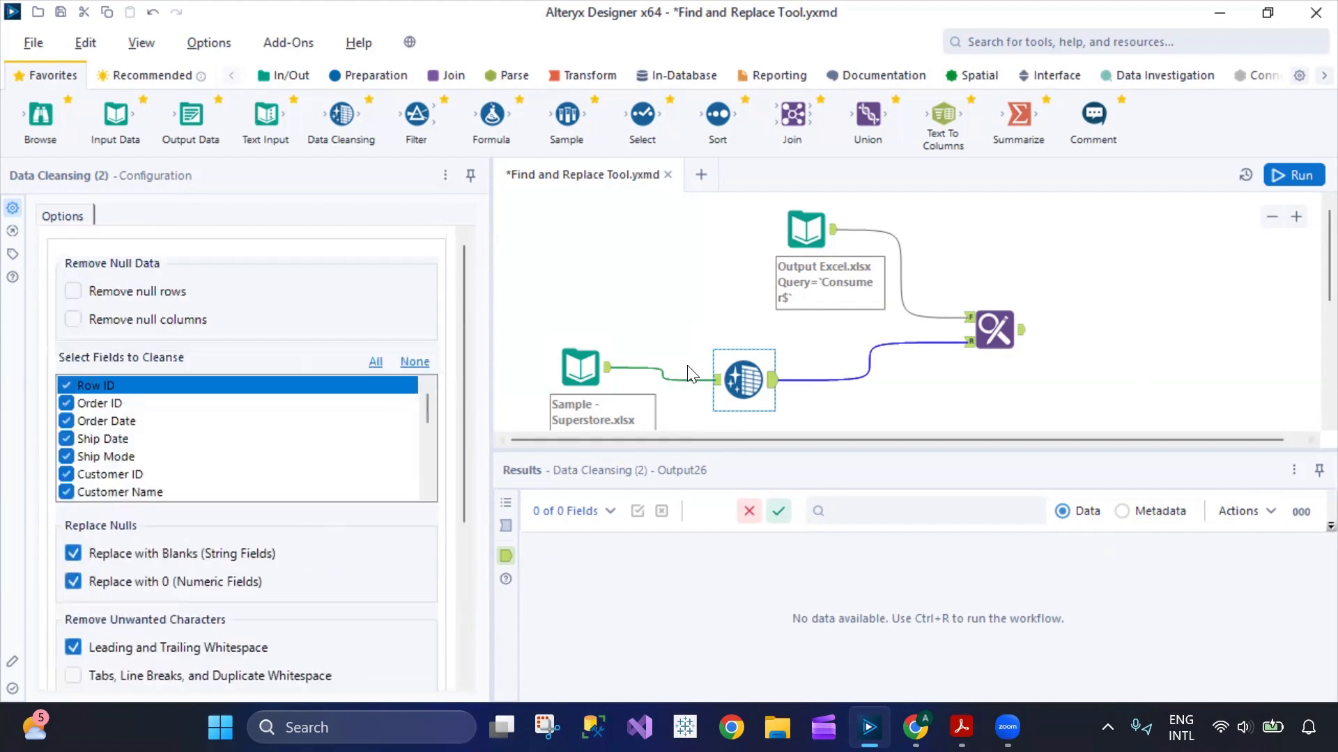
{"action": "left_click", "coordinate": [737, 375]}
{"action": "left_click", "coordinate": [73, 292]}
{"action": "scroll", "coordinate": [284, 629], "scroll_direction": "down", "scroll_amount": 3}
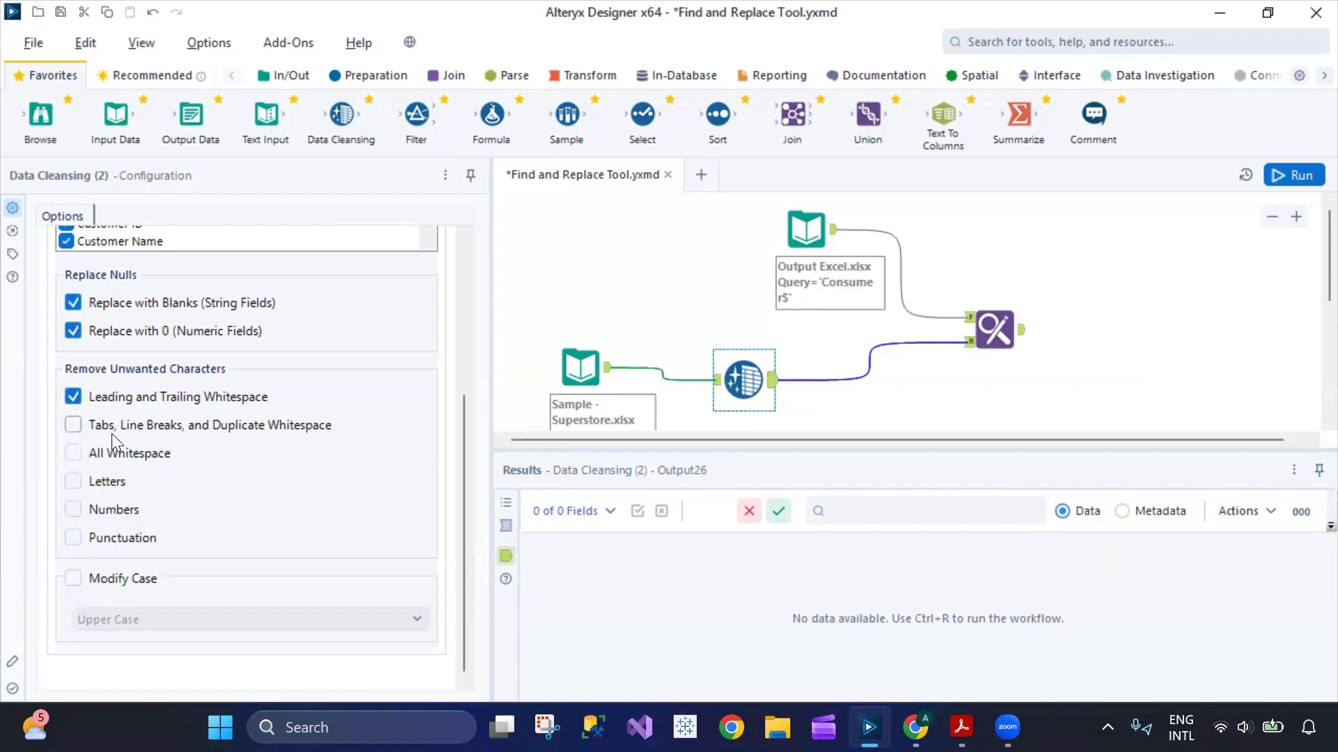
{"action": "scroll", "coordinate": [100, 433], "scroll_direction": "up", "scroll_amount": 4}
{"action": "left_click", "coordinate": [72, 291]}
{"action": "left_click", "coordinate": [72, 319]}
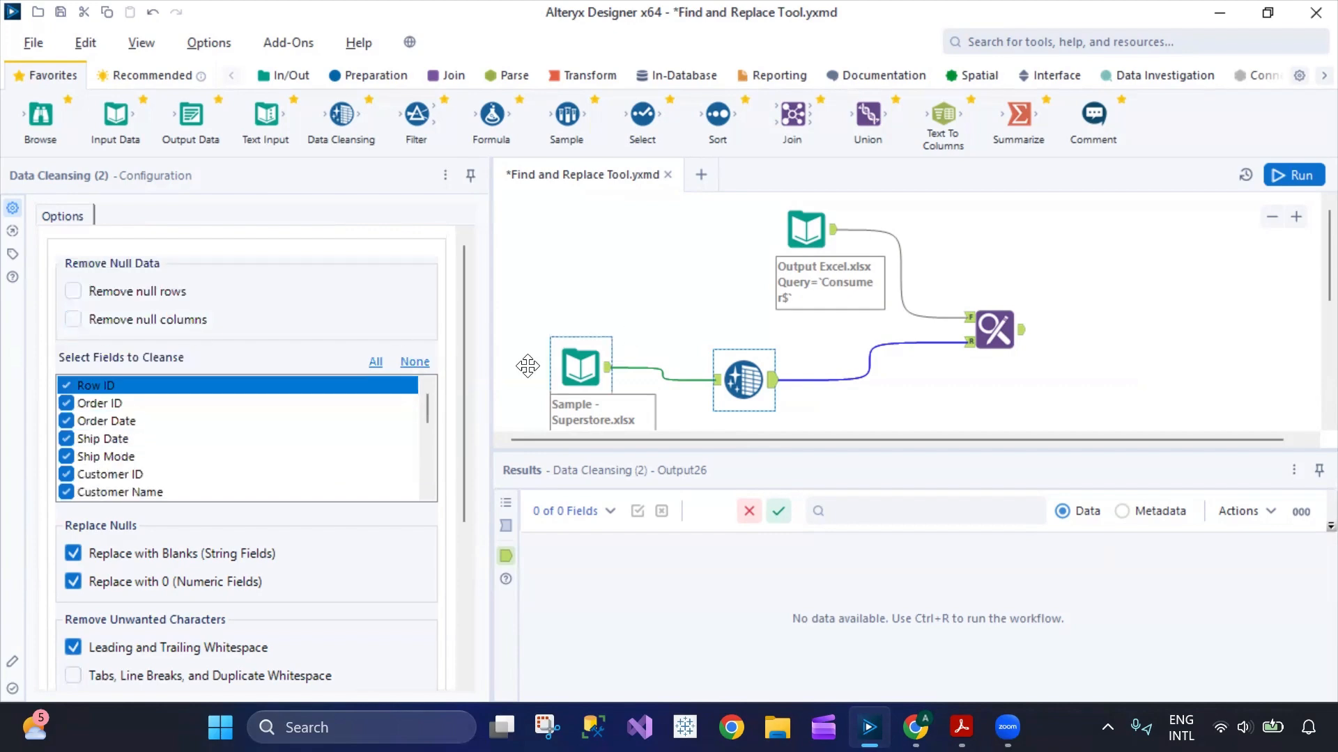
Step: Align the Output Excel.xlsx input directly above the Sample - Superstore.xlsx input on the canvas
{"action": "left_click", "coordinate": [999, 328]}
{"action": "left_click", "coordinate": [814, 235]}
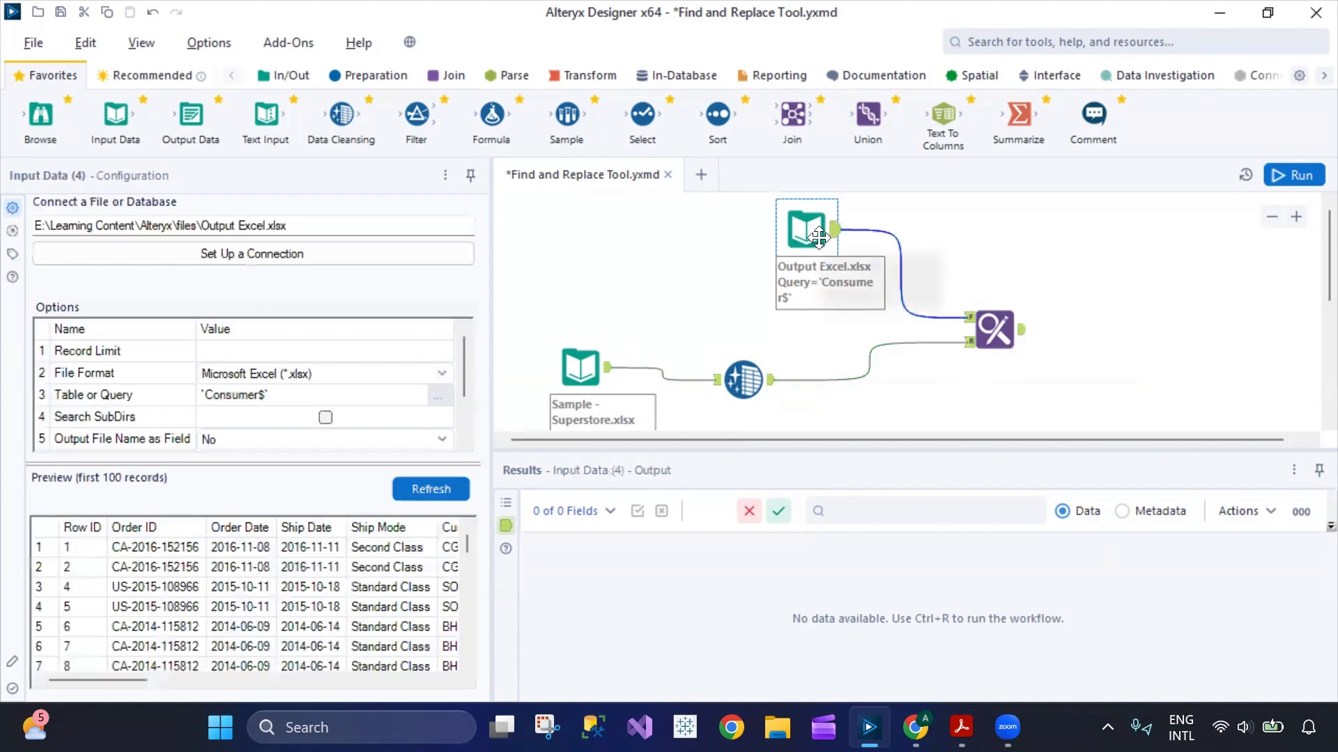
{"action": "left_click", "coordinate": [590, 373]}
{"action": "left_click", "coordinate": [806, 230]}
{"action": "left_click_drag", "start_coordinate": [586, 370], "coordinate": [636, 332]}
{"action": "left_click_drag", "start_coordinate": [807, 232], "coordinate": [631, 232]}
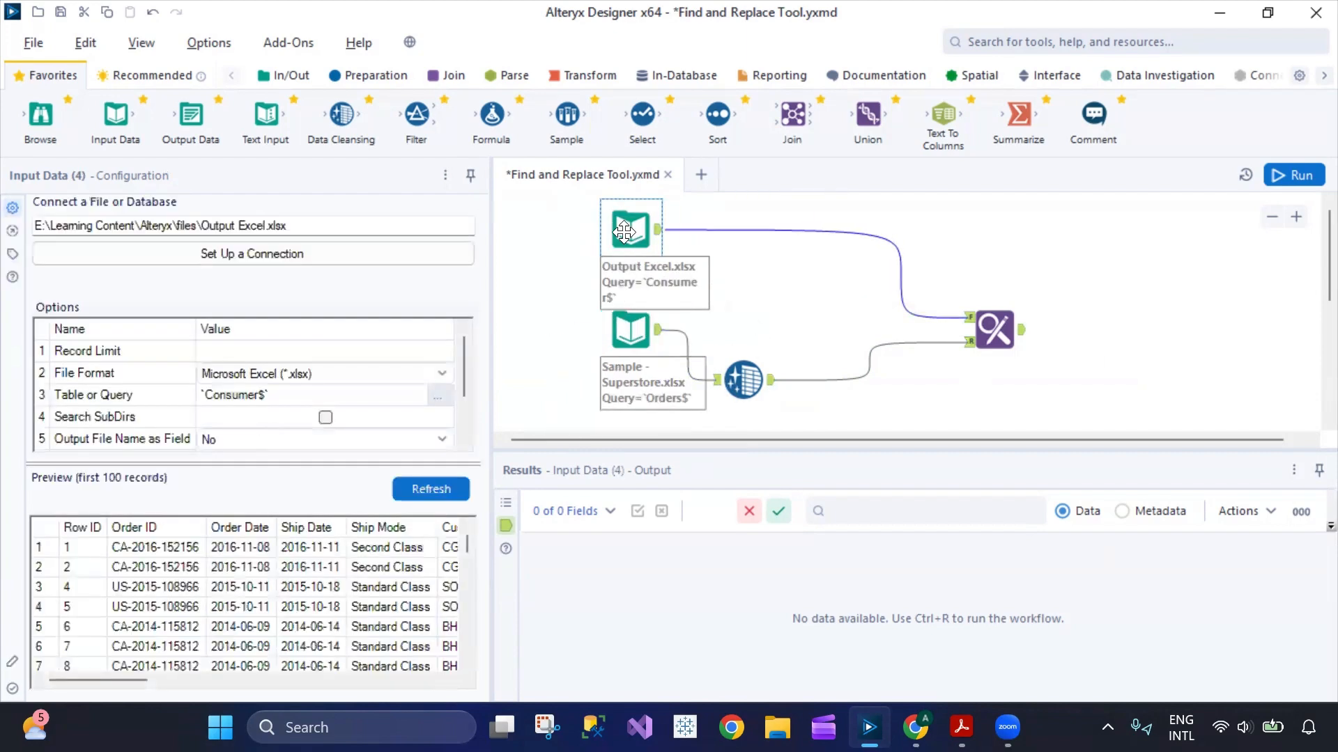
{"action": "left_click_drag", "start_coordinate": [635, 332], "coordinate": [633, 349]}
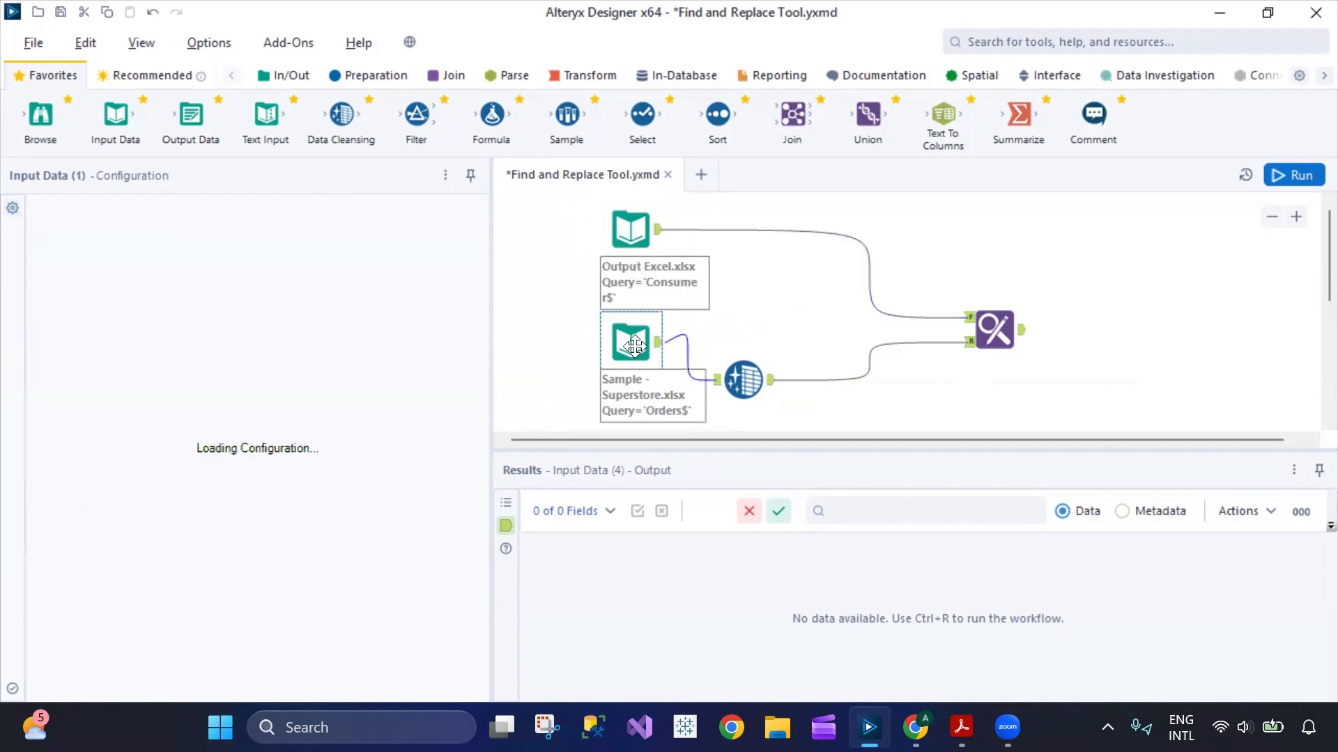
Step: Move the Data Cleansing tool up and to the right, between the Sample - Superstore.xlsx input and the Find Replace tool
{"action": "left_click", "coordinate": [636, 240]}
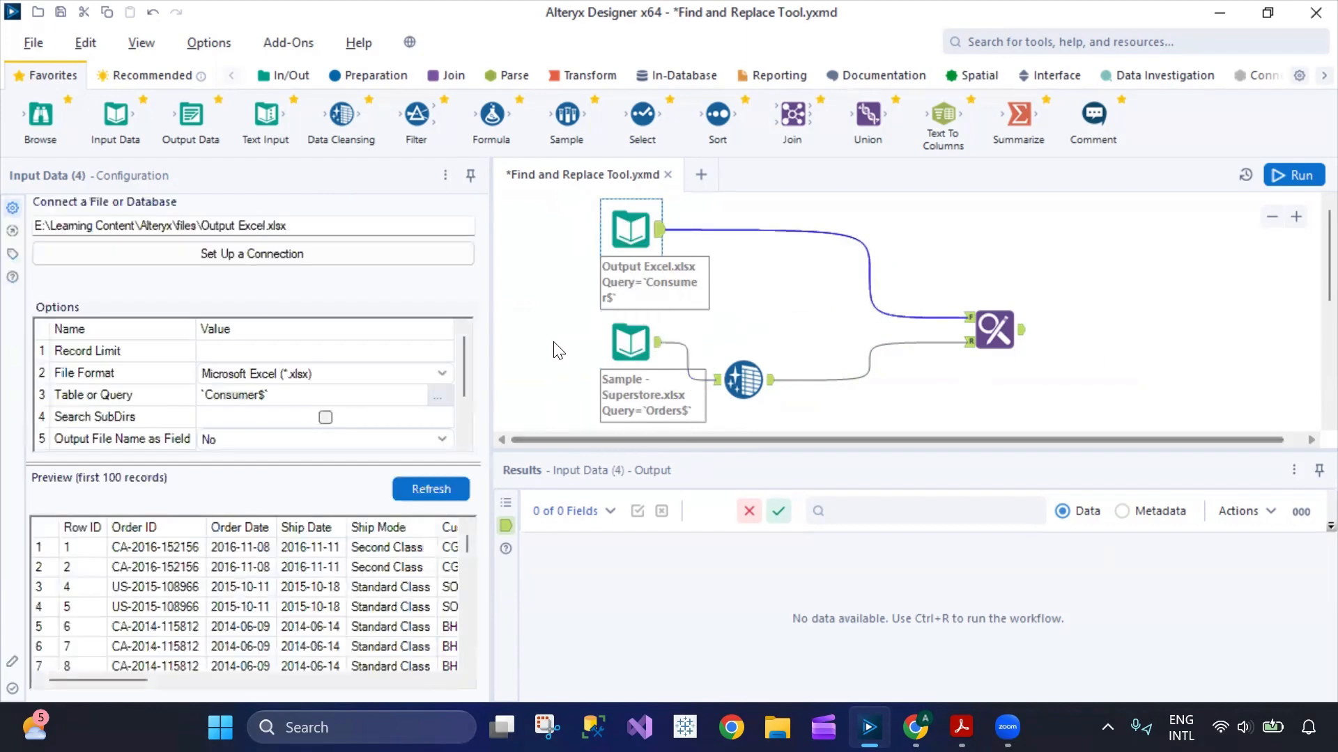
{"action": "left_click", "coordinate": [633, 344]}
{"action": "left_click_drag", "start_coordinate": [743, 383], "coordinate": [768, 355]}
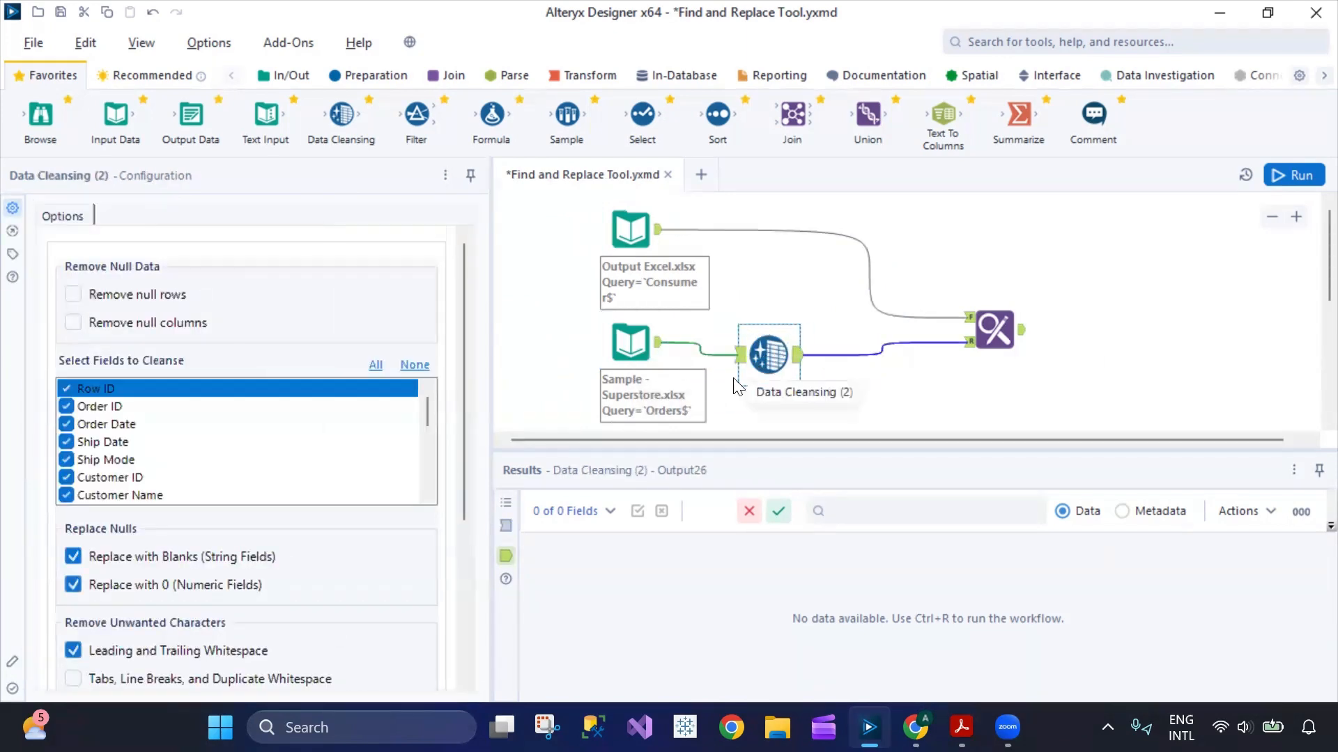
Step: View the Find Replace tool's configuration and locate the tool in the Join category of the tool palette
{"action": "left_click", "coordinate": [631, 230]}
{"action": "left_click", "coordinate": [997, 329]}
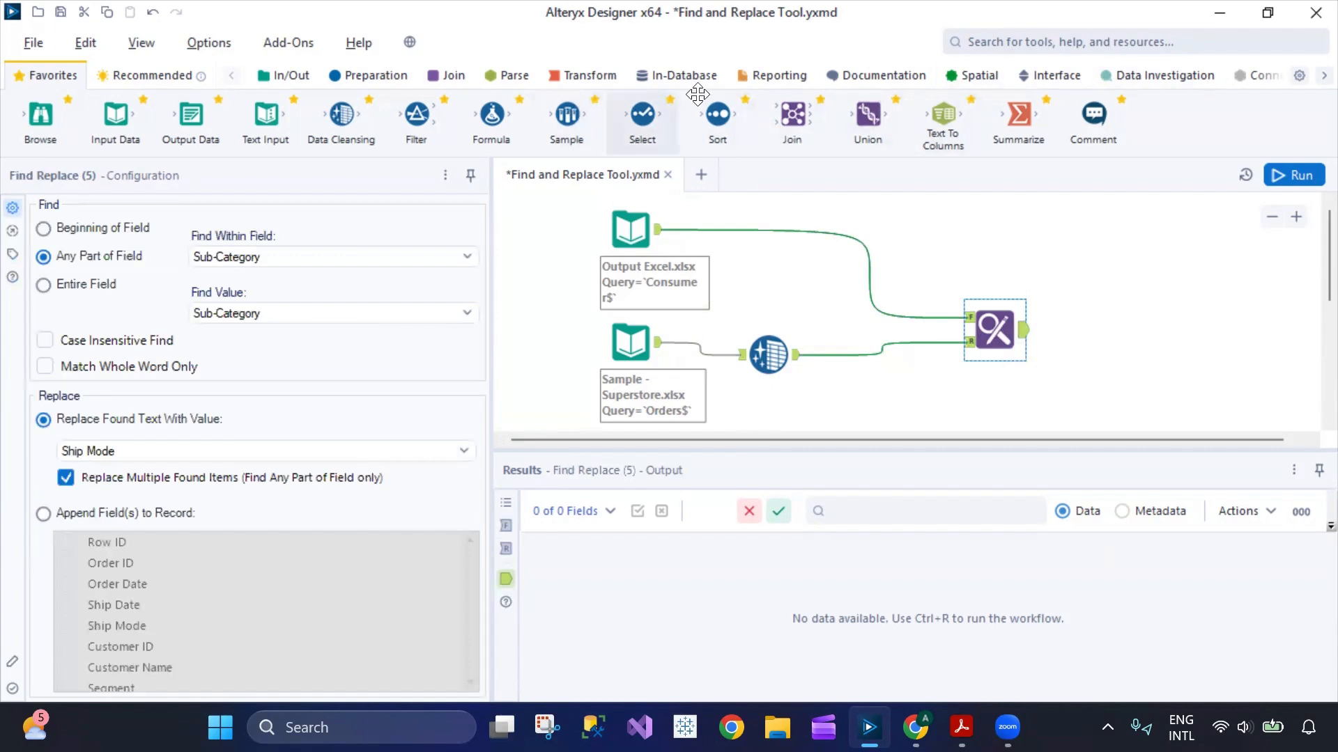
{"action": "left_click", "coordinate": [379, 74]}
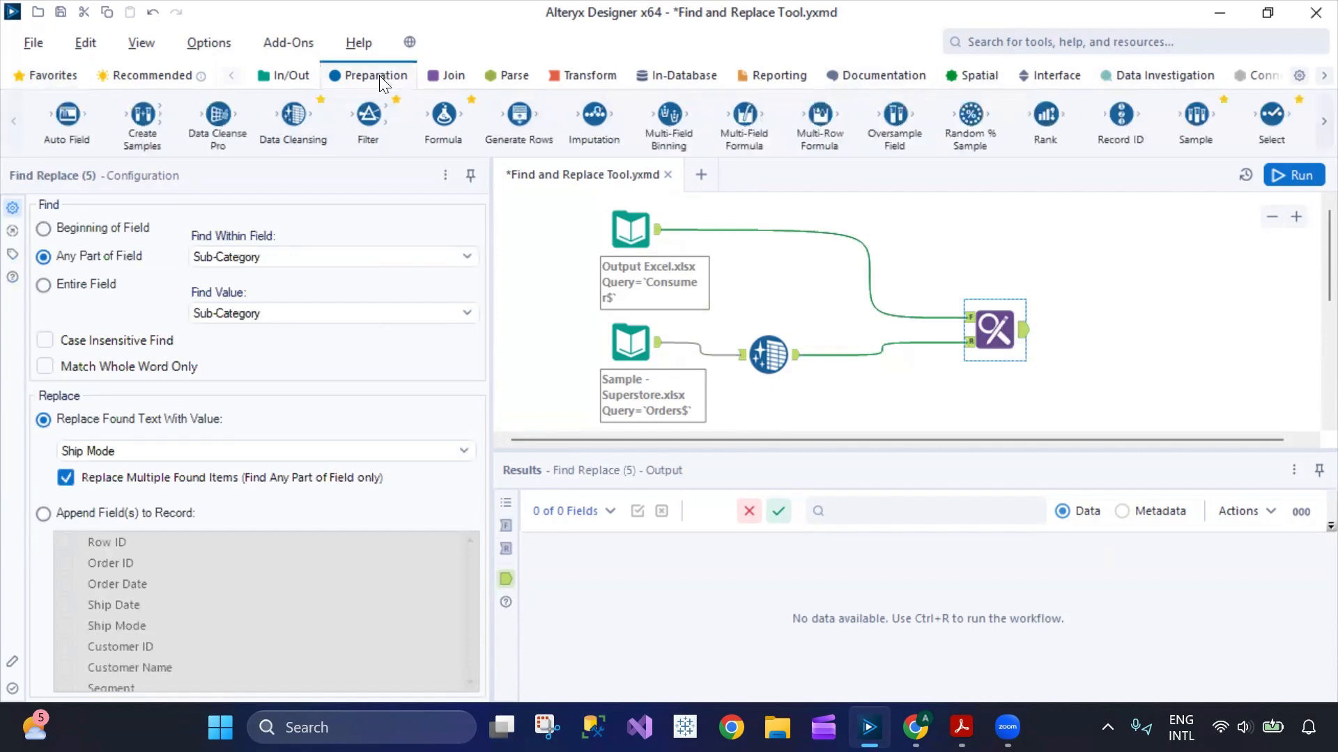
{"action": "left_click", "coordinate": [454, 77]}
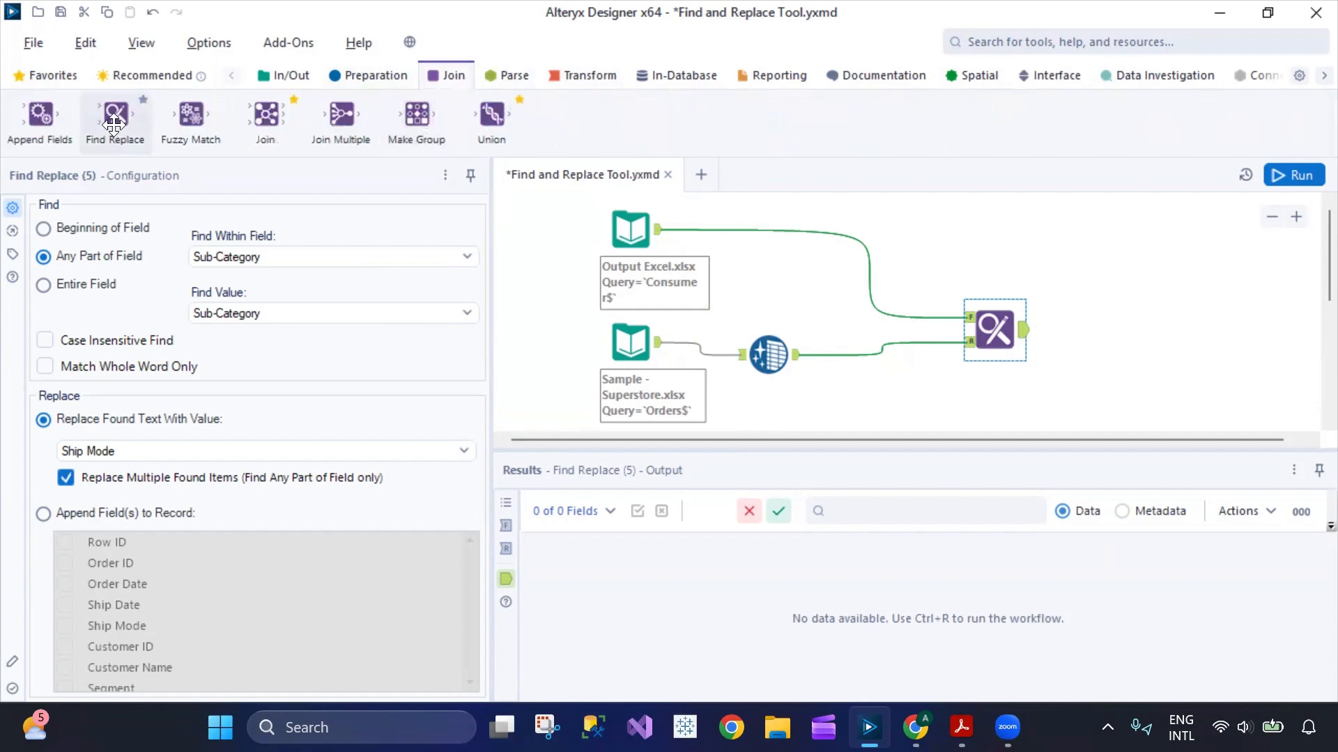
Step: Search for "find" and open the example workflow for the Find Replace tool
{"action": "left_click", "coordinate": [1006, 47]}
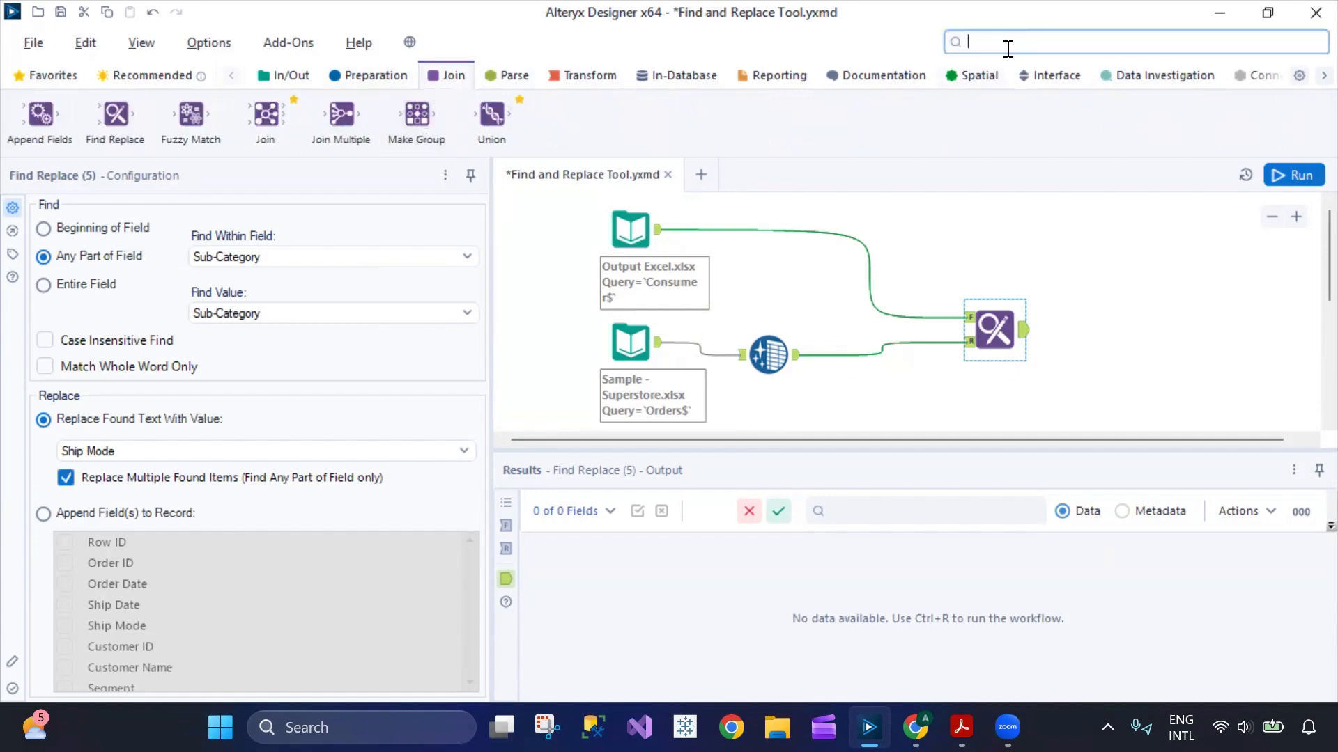
{"action": "type", "text": "find"}
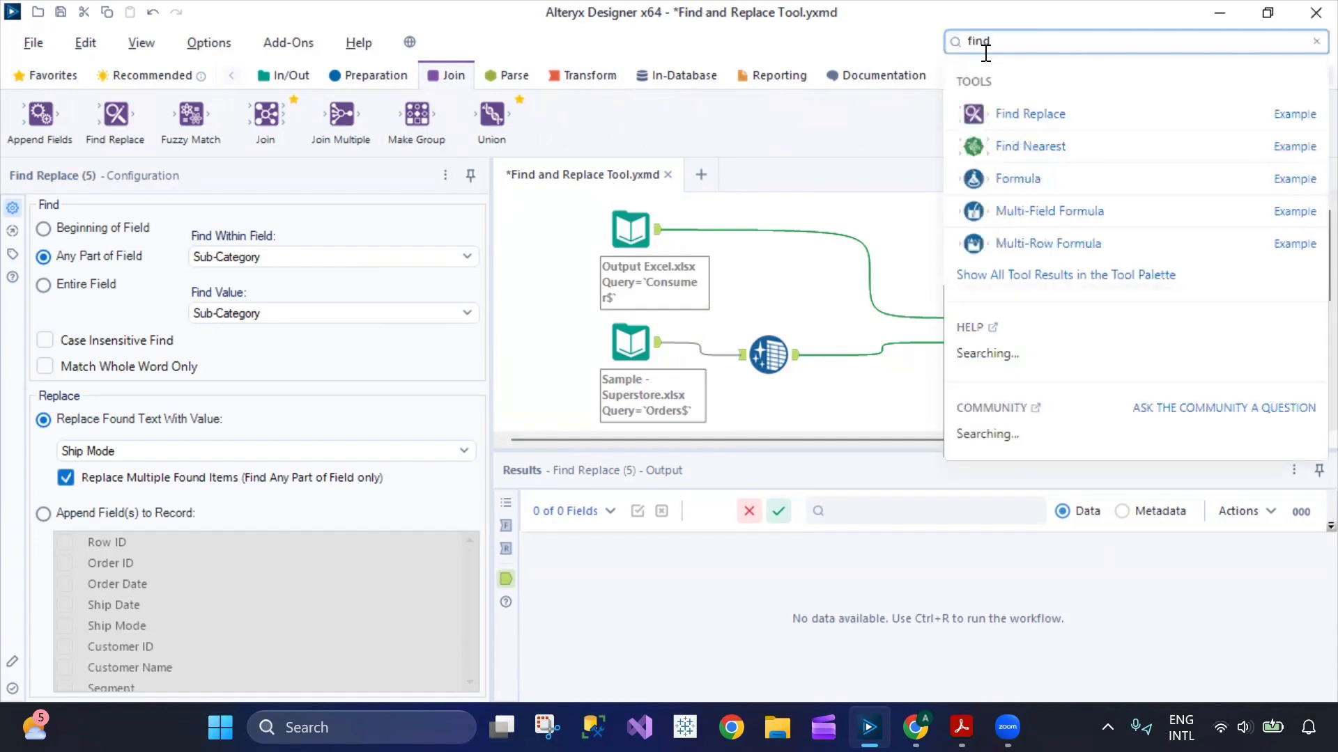
{"action": "left_click", "coordinate": [1275, 113]}
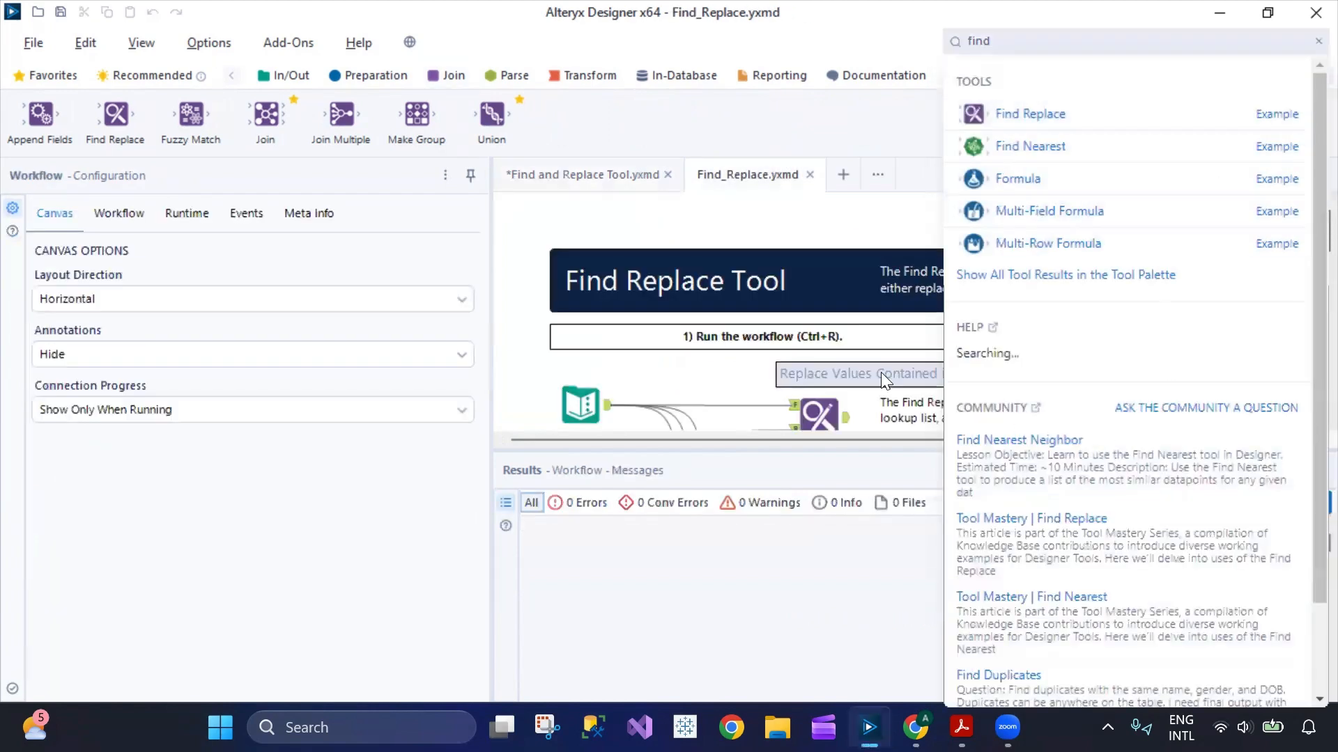
{"action": "left_click", "coordinate": [712, 234]}
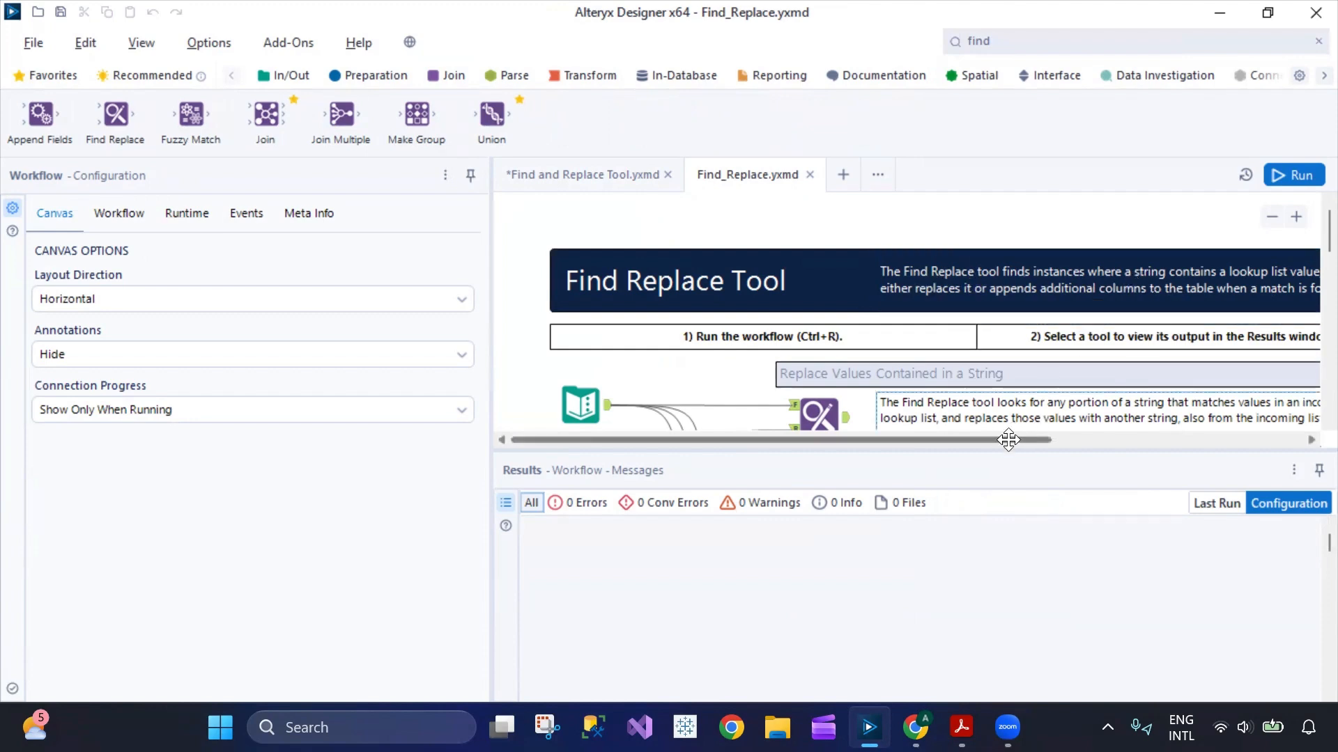
Step: Browse the Find_Replace.yxmd example's sections and view the account-holder data in its first Text Input
{"action": "left_click_drag", "start_coordinate": [1006, 442], "coordinate": [1107, 441]}
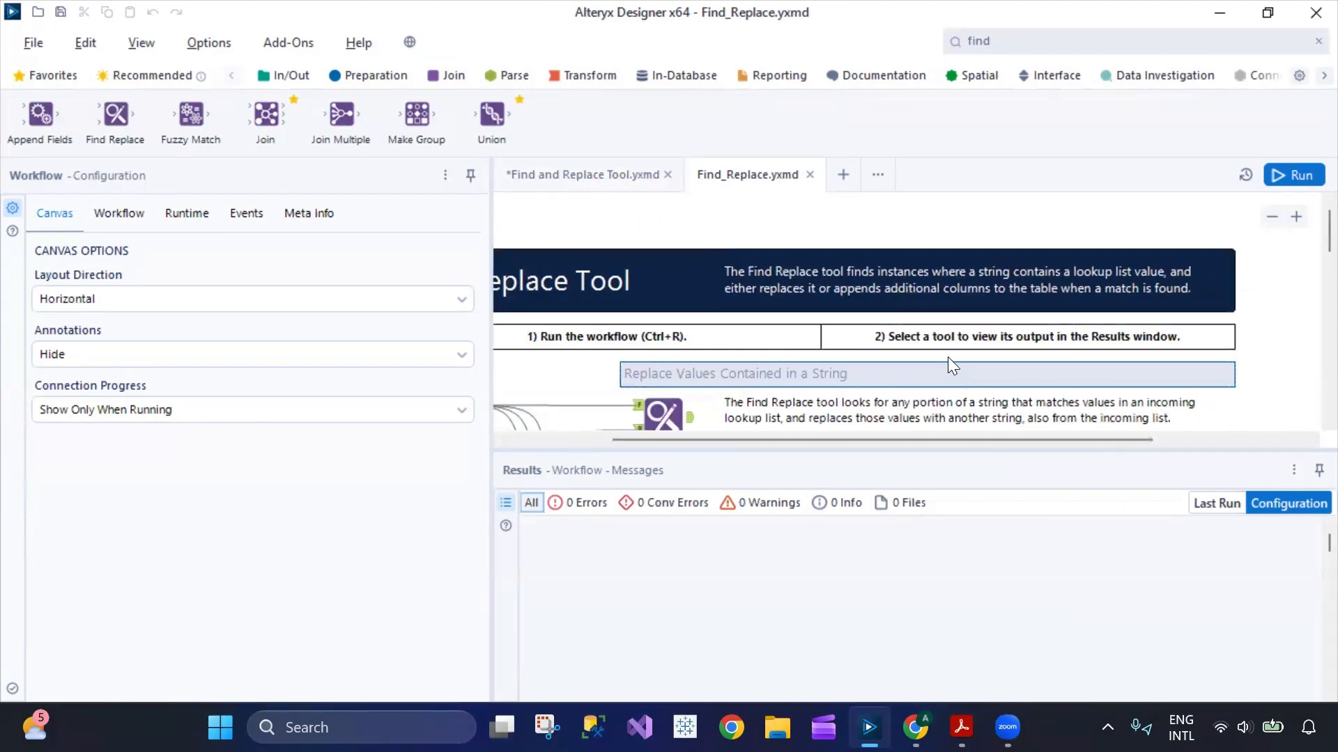
{"action": "scroll", "coordinate": [949, 359], "scroll_direction": "down", "scroll_amount": 2}
{"action": "scroll", "coordinate": [953, 366], "scroll_direction": "down", "scroll_amount": 2}
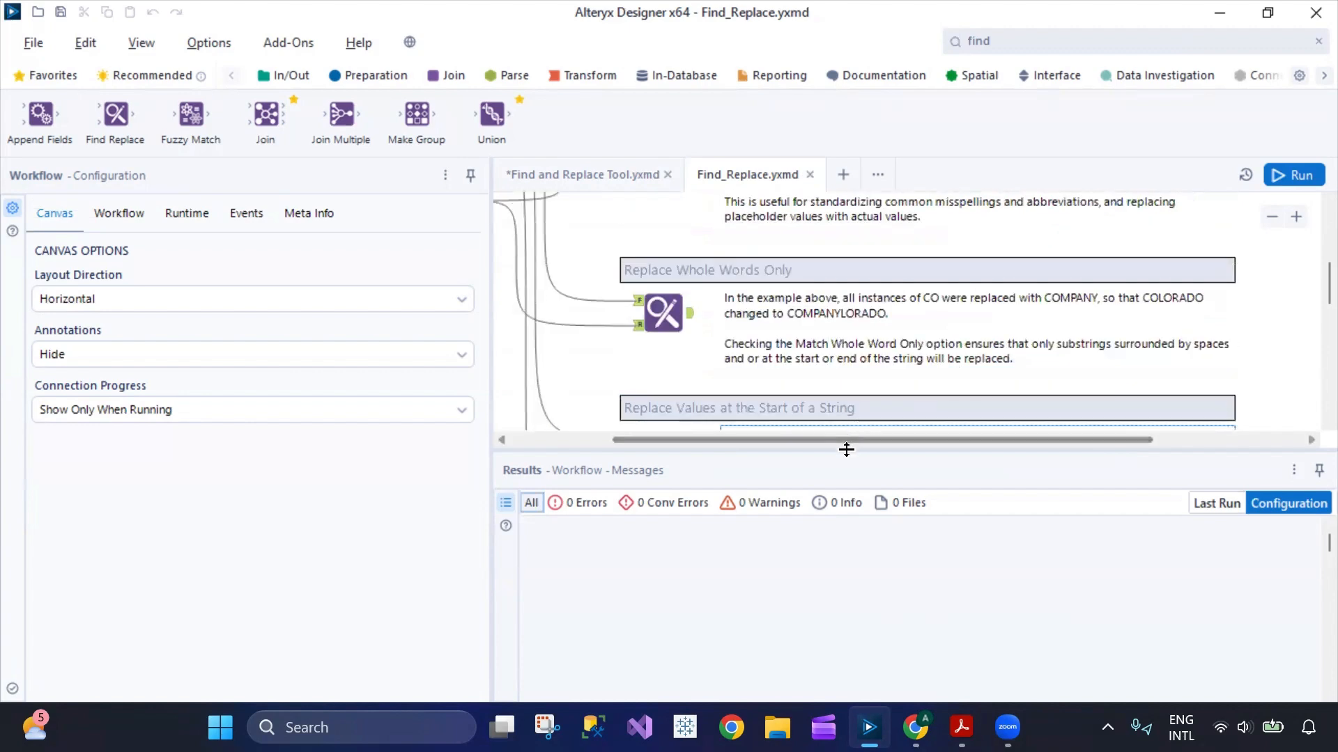
{"action": "left_click_drag", "start_coordinate": [710, 443], "coordinate": [710, 437]}
{"action": "left_click_drag", "start_coordinate": [894, 433], "coordinate": [793, 434]}
{"action": "scroll", "coordinate": [823, 316], "scroll_direction": "up", "scroll_amount": 3}
{"action": "left_click", "coordinate": [580, 280]}
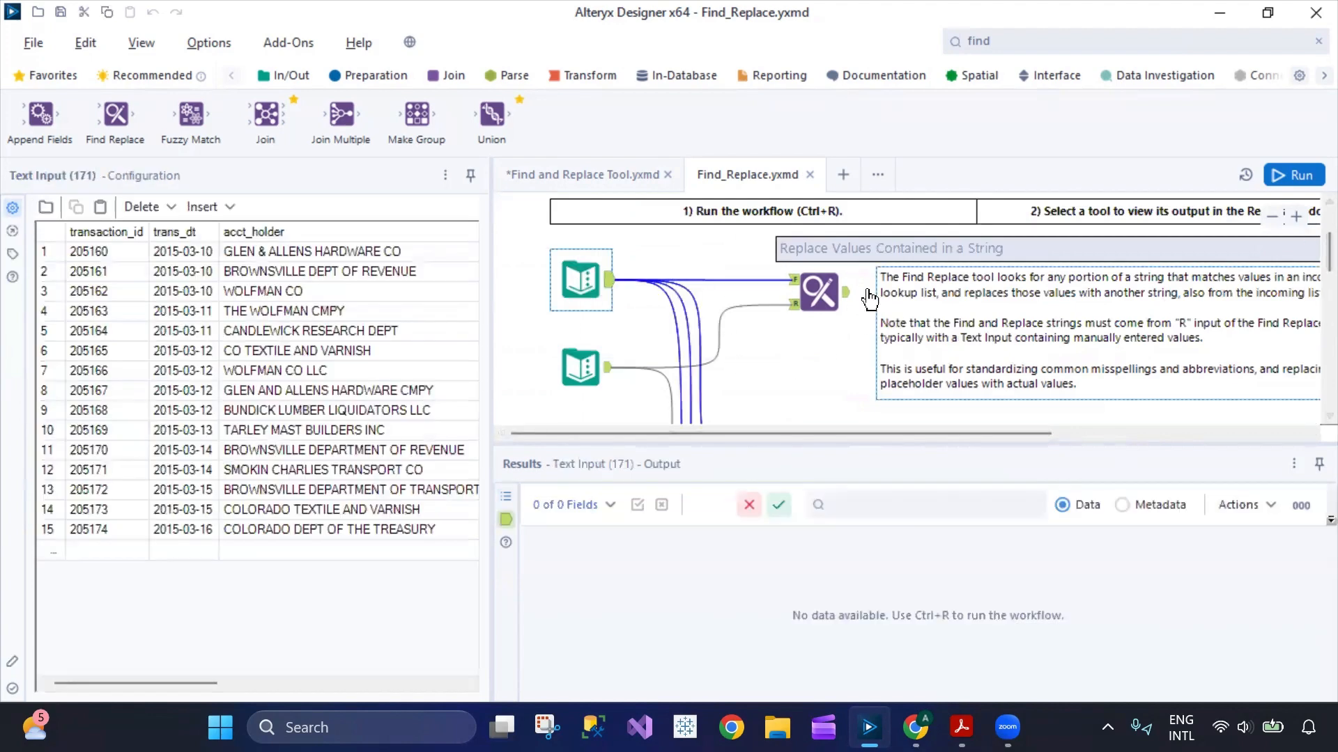
Step: Review the first example Find Replace tool's field choices, keeping acct_holder to search within, word to find and replacement as the replacing value
{"action": "left_click", "coordinate": [817, 290]}
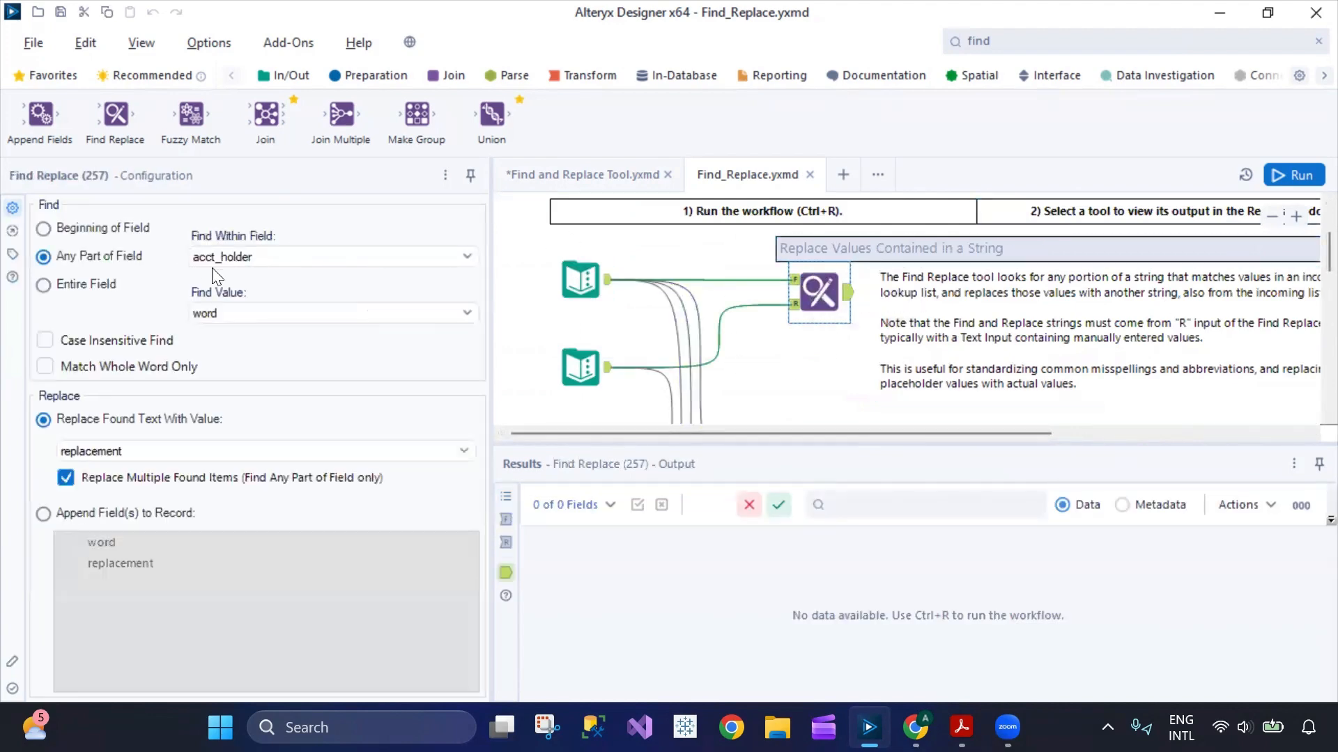
{"action": "left_click", "coordinate": [293, 257]}
{"action": "left_click", "coordinate": [281, 278]}
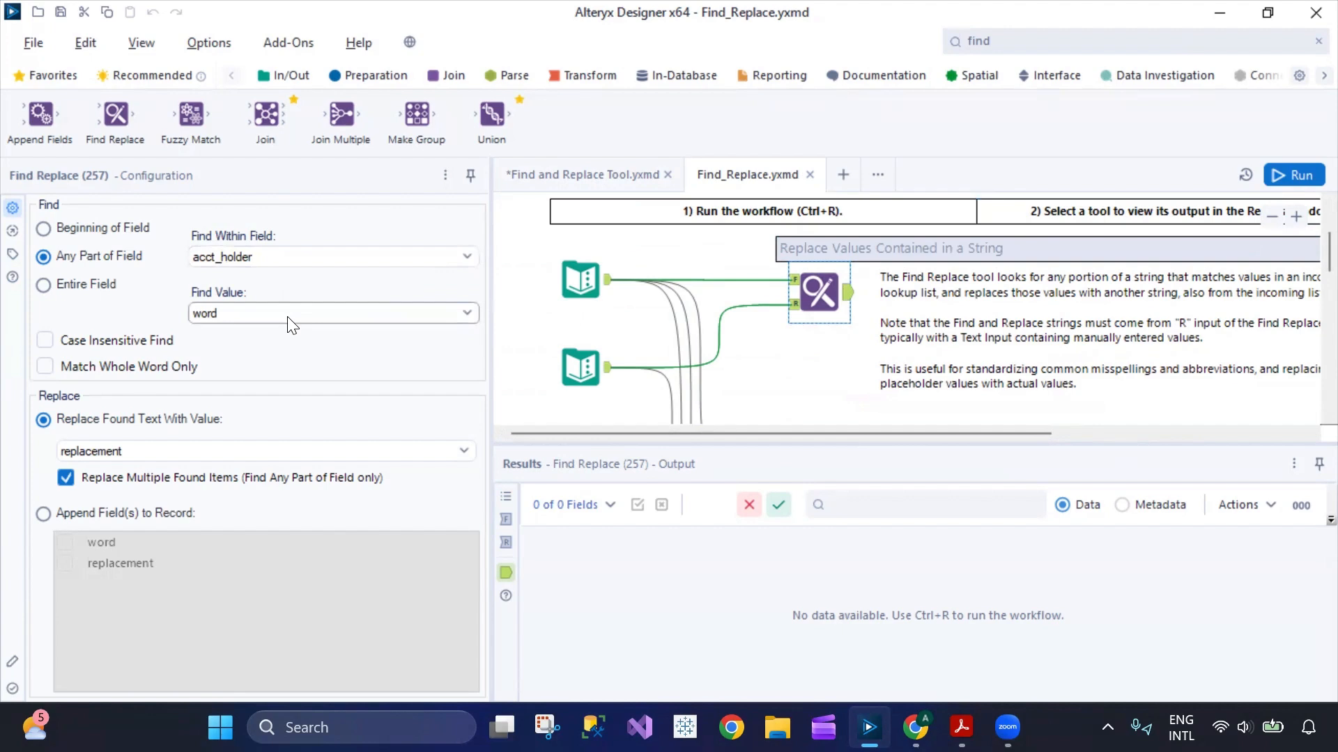
{"action": "left_click", "coordinate": [287, 317]}
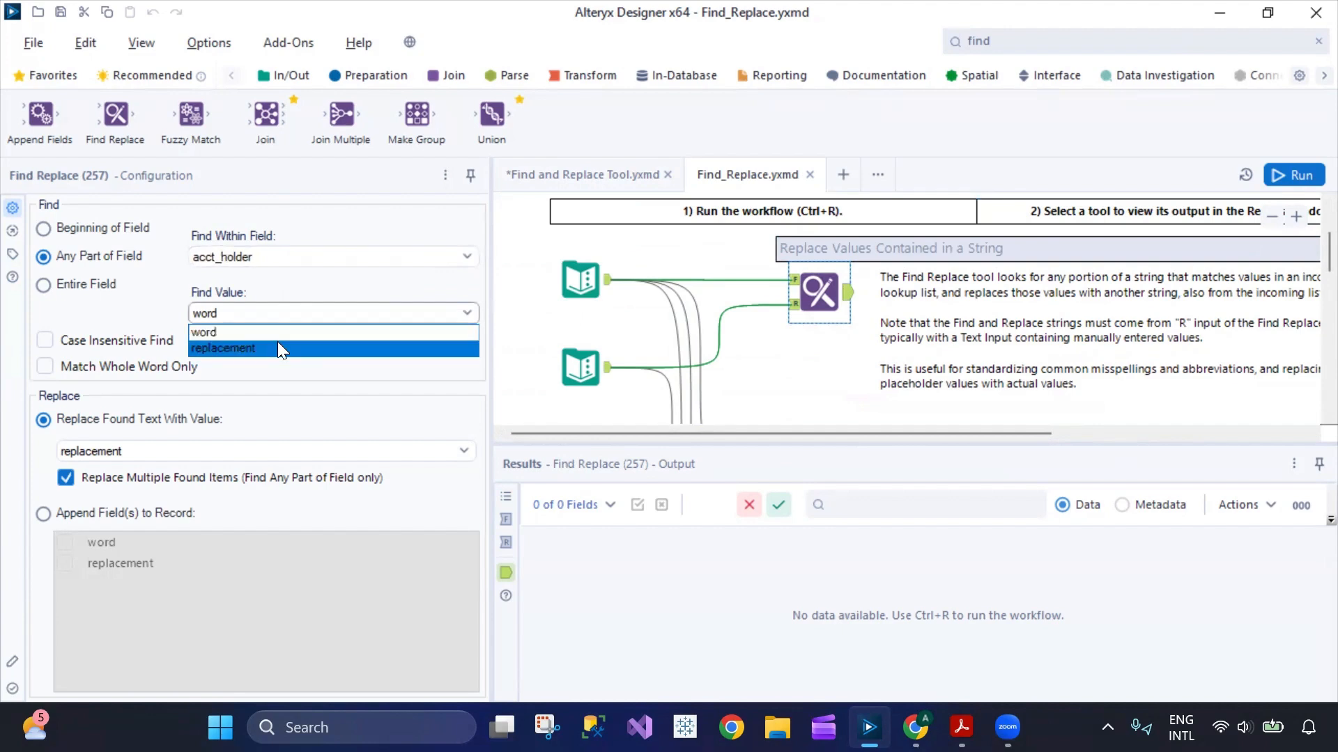
{"action": "left_click", "coordinate": [276, 346]}
{"action": "left_click", "coordinate": [280, 313]}
{"action": "left_click", "coordinate": [277, 329]}
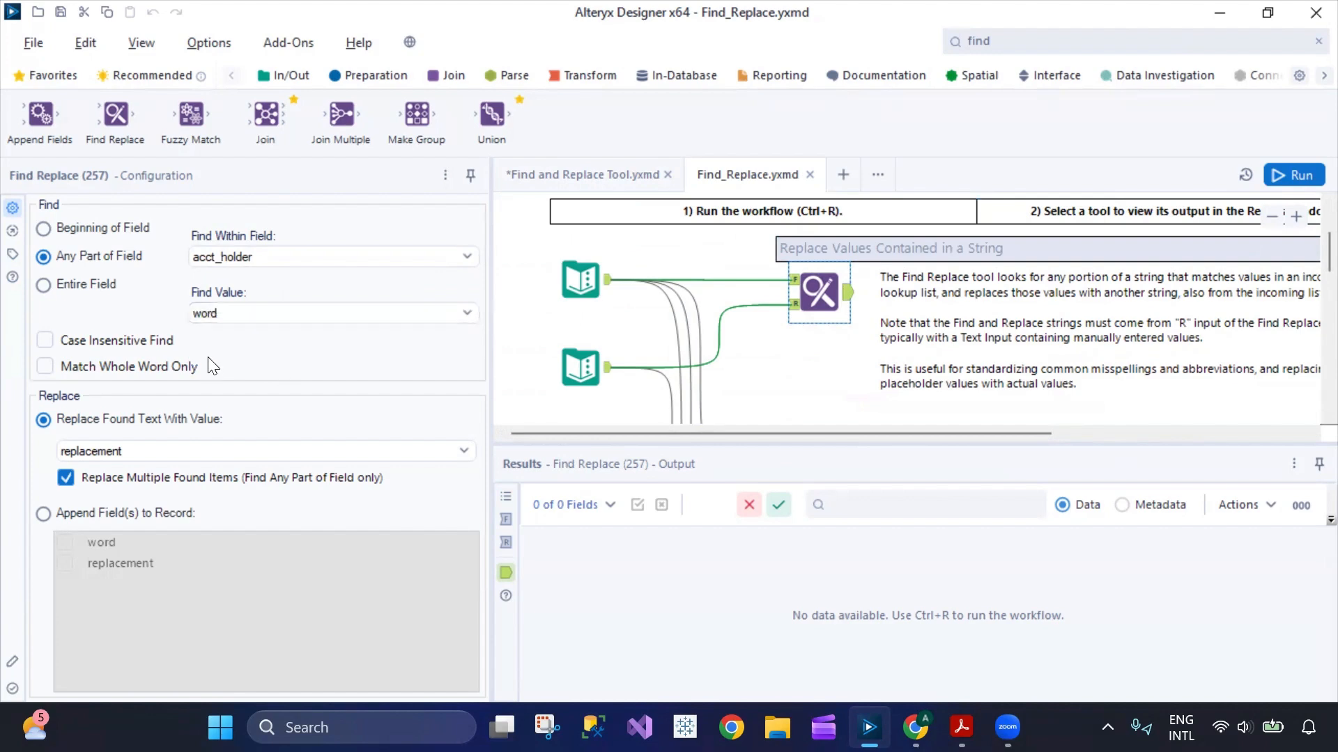
{"action": "left_click", "coordinate": [261, 453]}
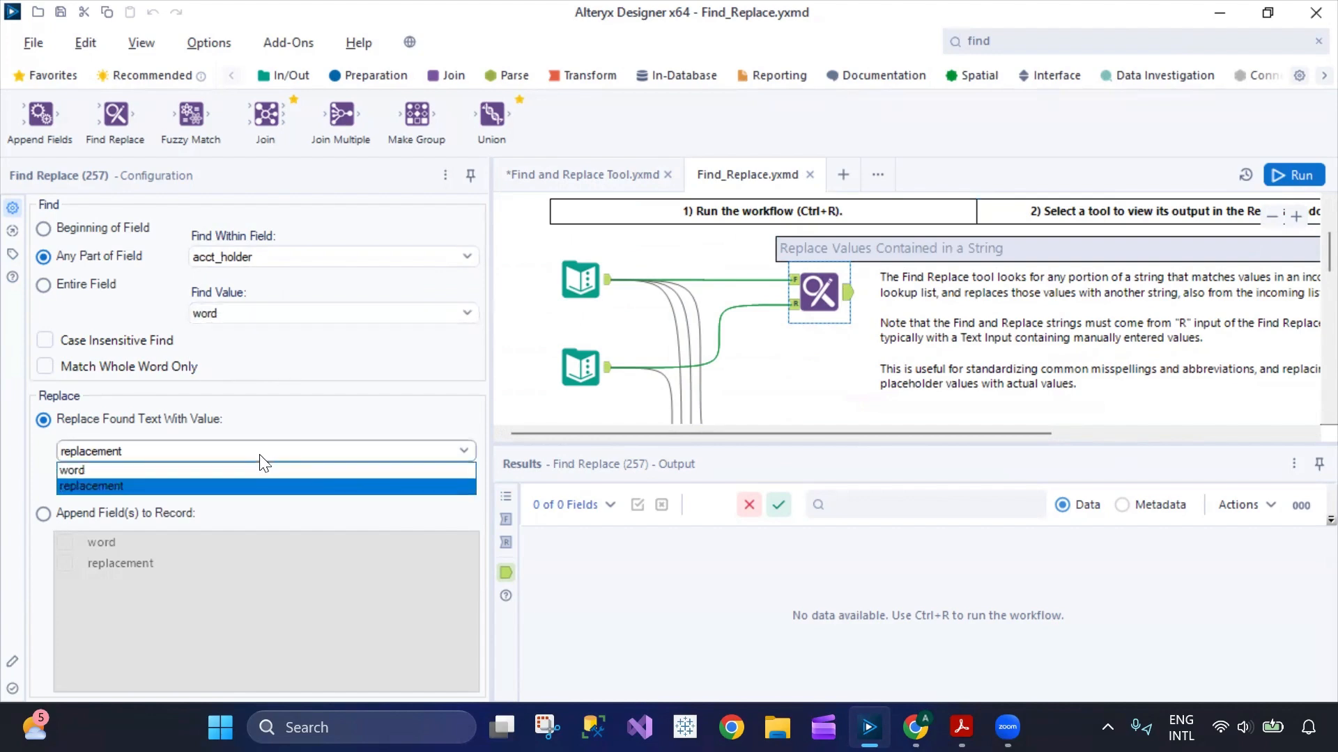
{"action": "left_click", "coordinate": [236, 488]}
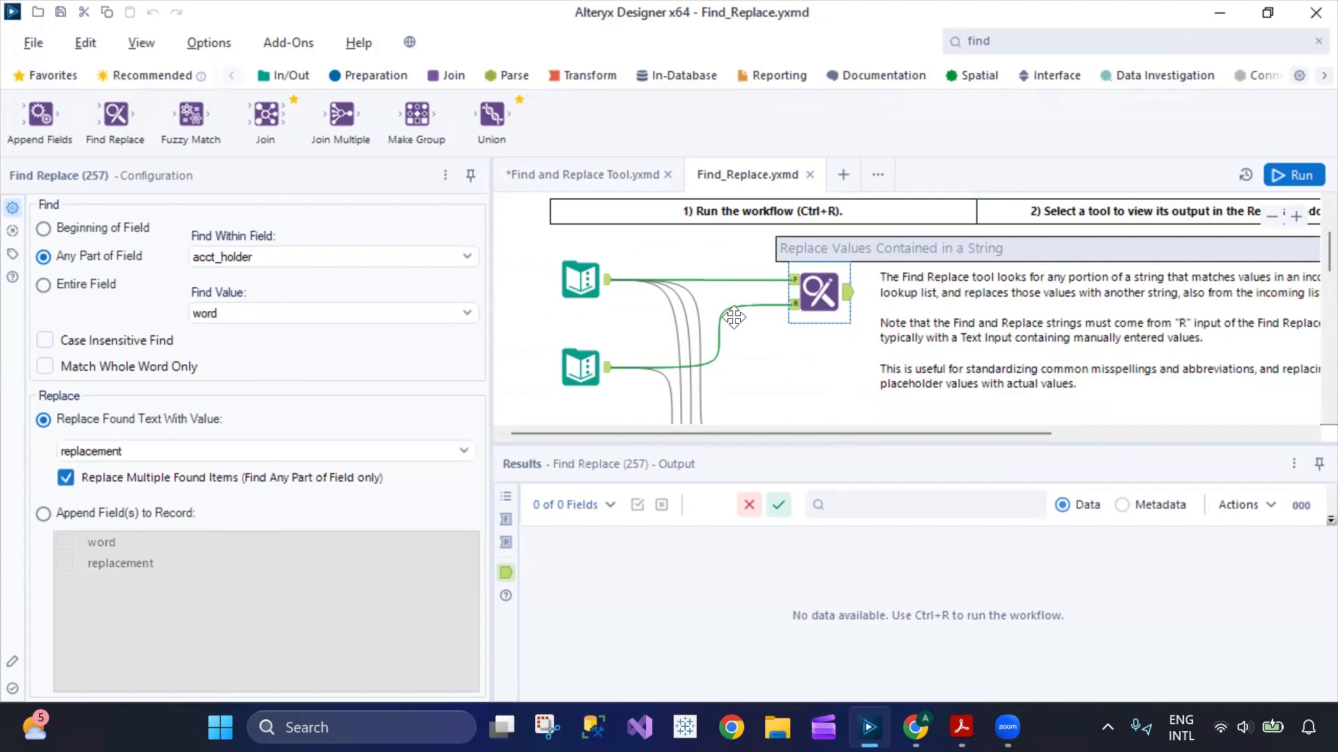
Step: In the Find and Replace Tool workflow, match Sub-Category within Sub-Category at Beginning of Field and enable Match Whole Word Only
{"action": "left_click", "coordinate": [599, 175]}
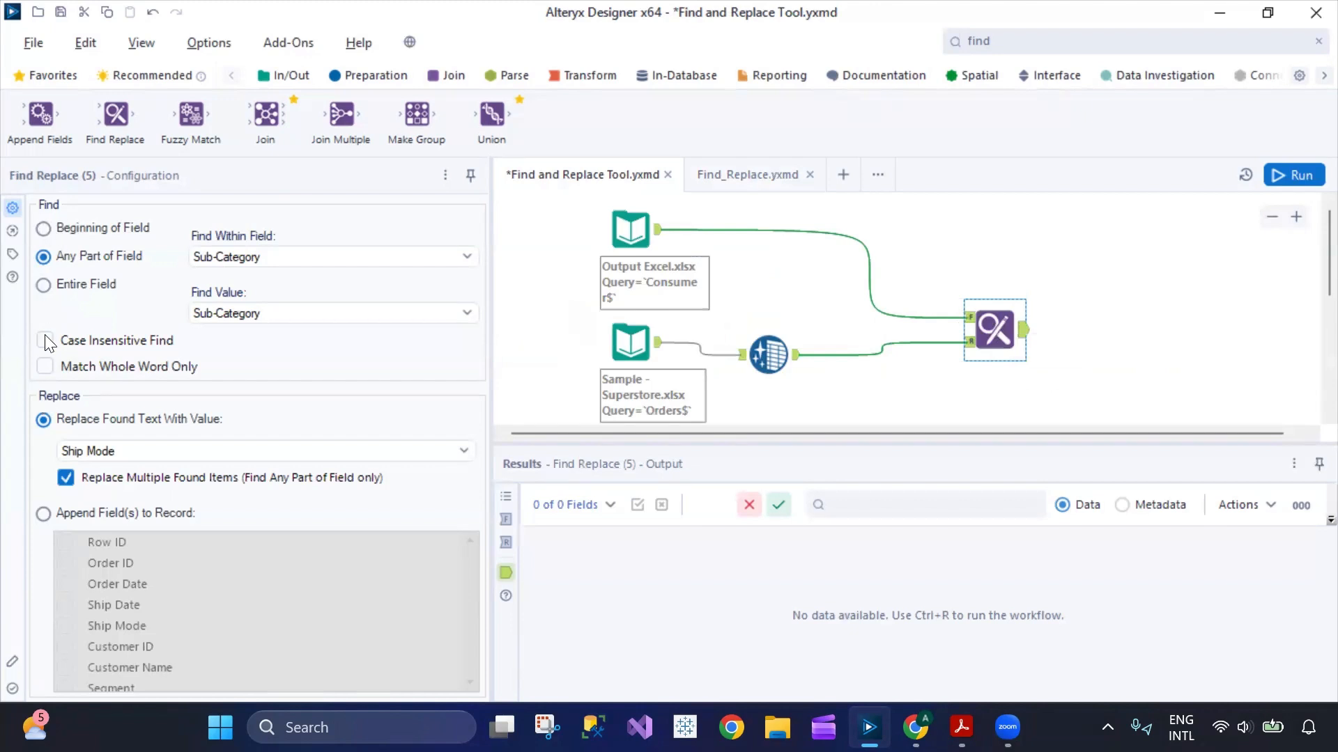
{"action": "left_click", "coordinate": [48, 227]}
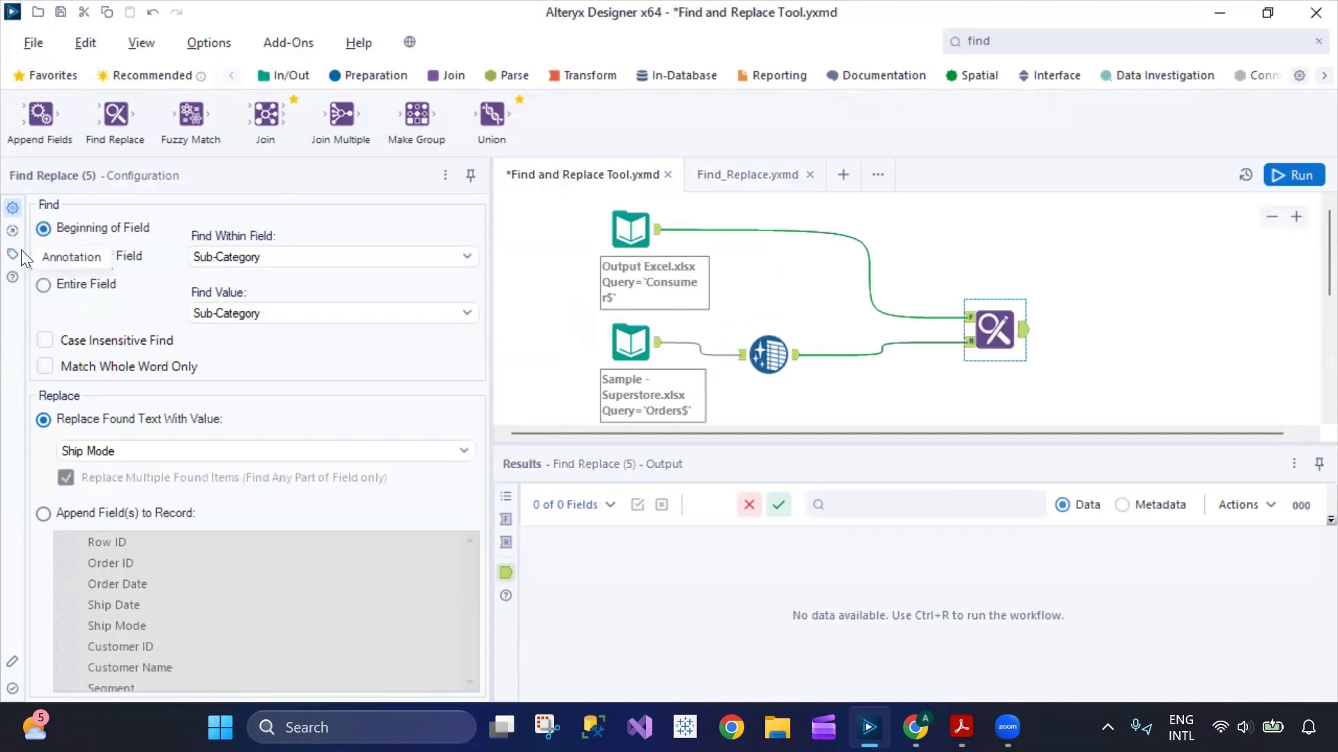
{"action": "left_click", "coordinate": [334, 266]}
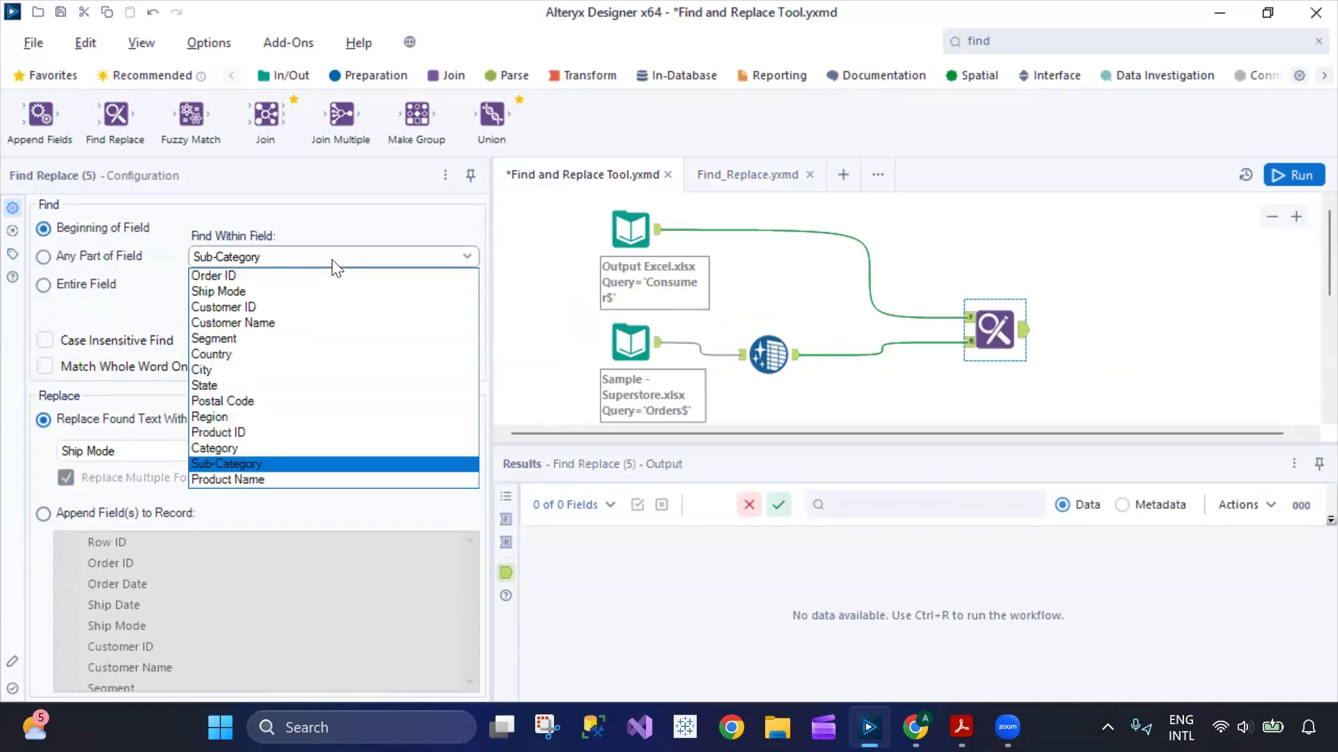
{"action": "left_click", "coordinate": [266, 467]}
{"action": "left_click", "coordinate": [308, 315]}
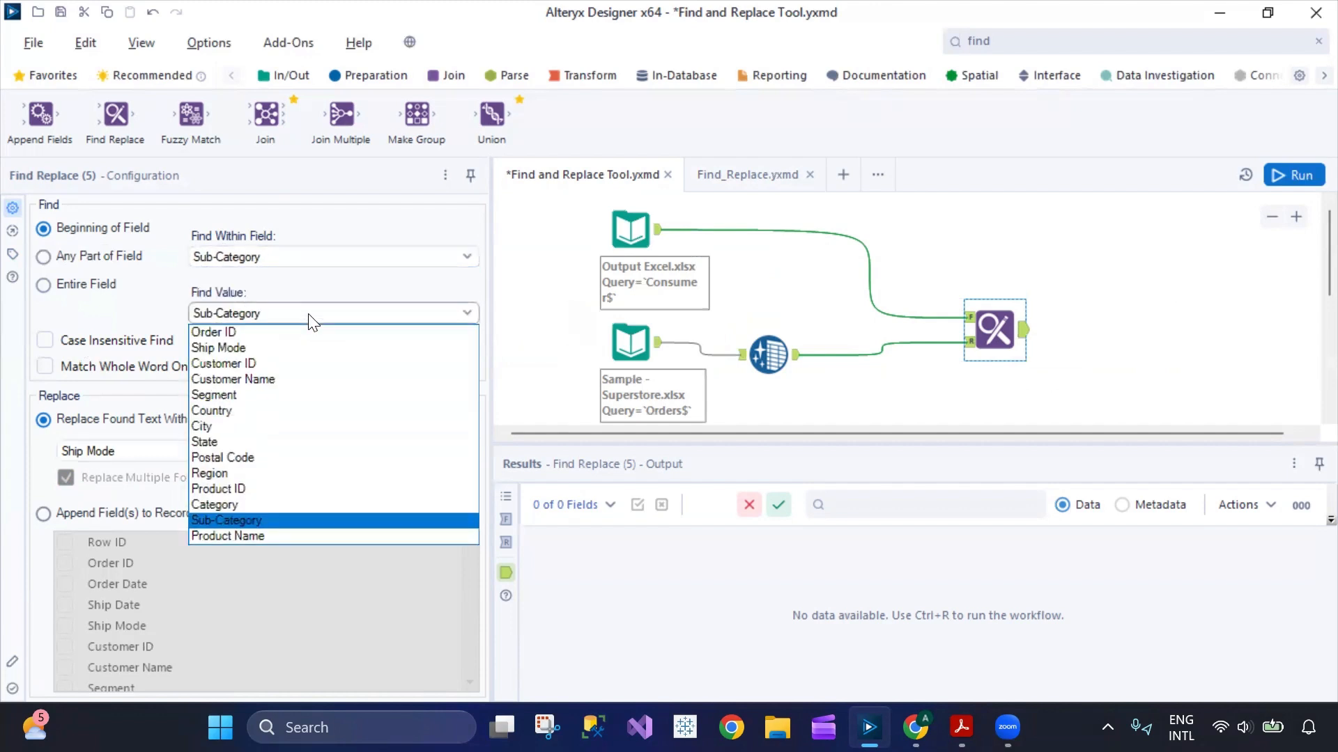
{"action": "left_click", "coordinate": [264, 521]}
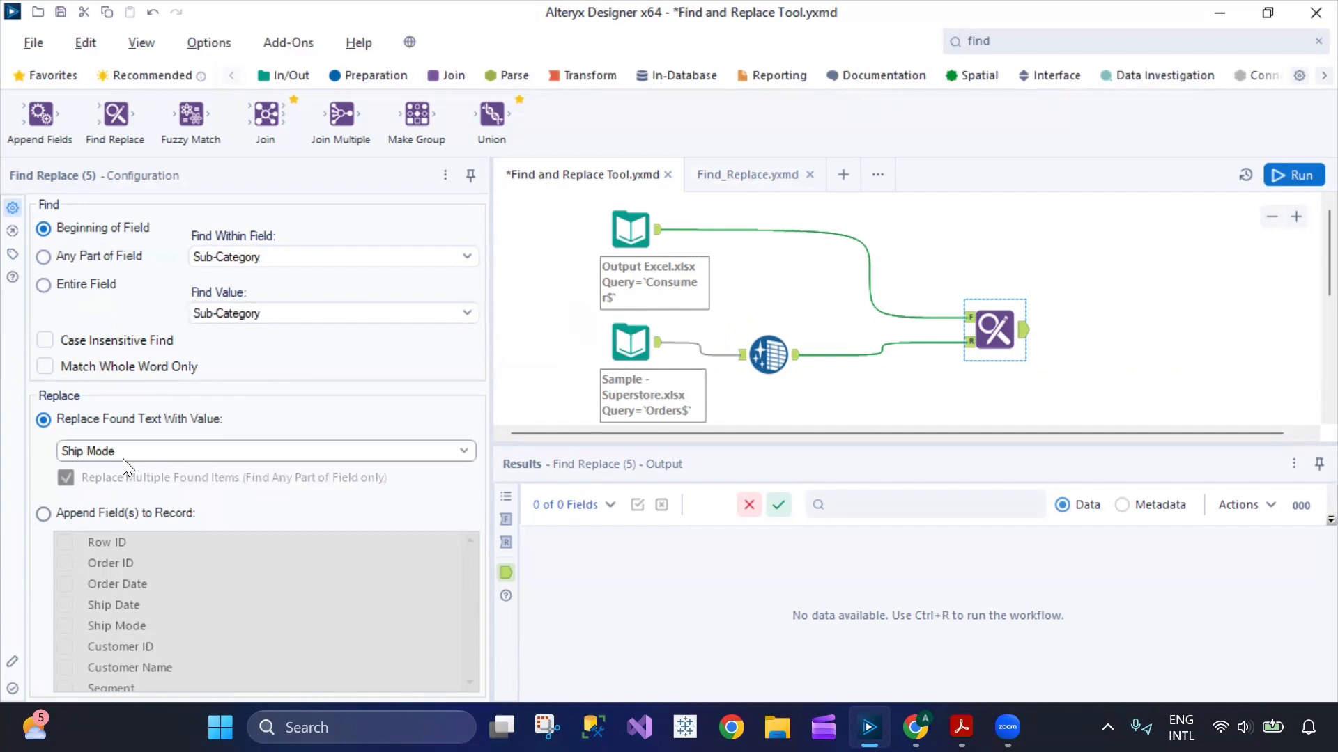
{"action": "left_click", "coordinate": [45, 341]}
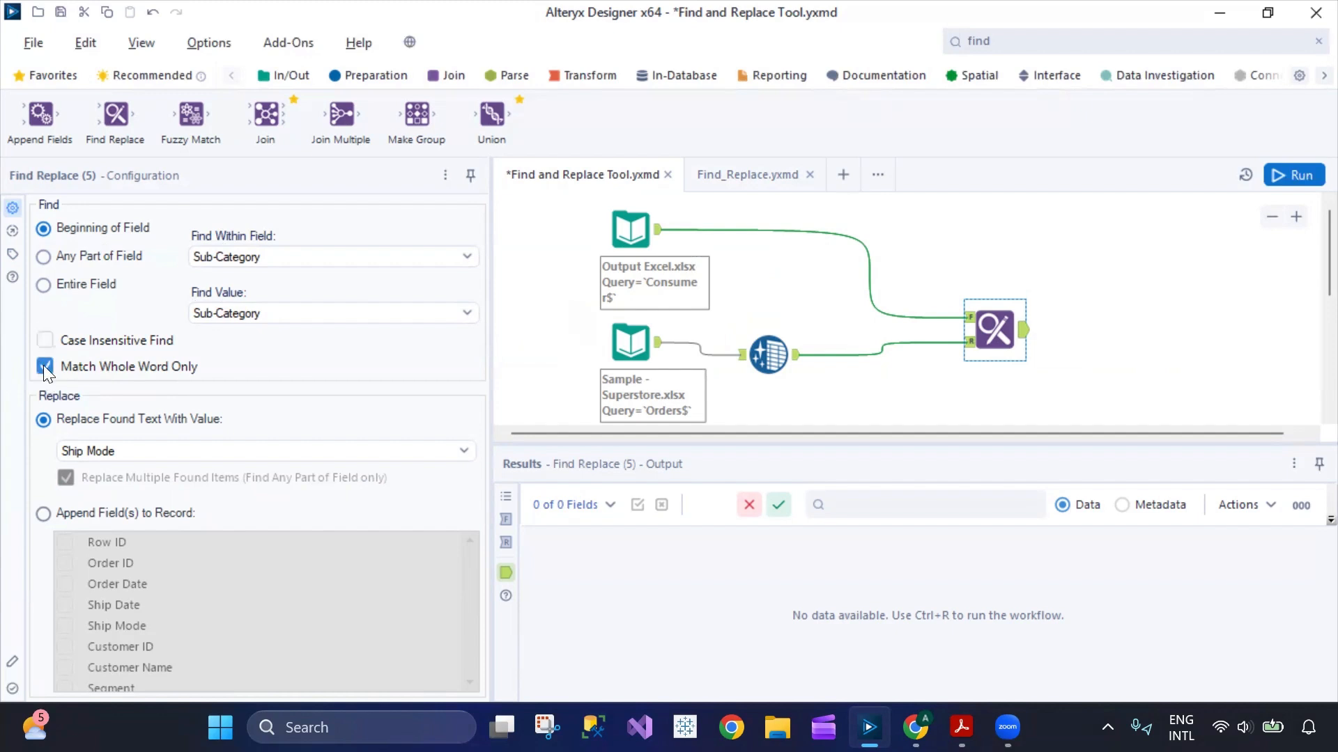
Step: Run the workflow and view the Find Replace tool's target input, source input and output records
{"action": "left_click", "coordinate": [1272, 176]}
{"action": "left_click", "coordinate": [1014, 338]}
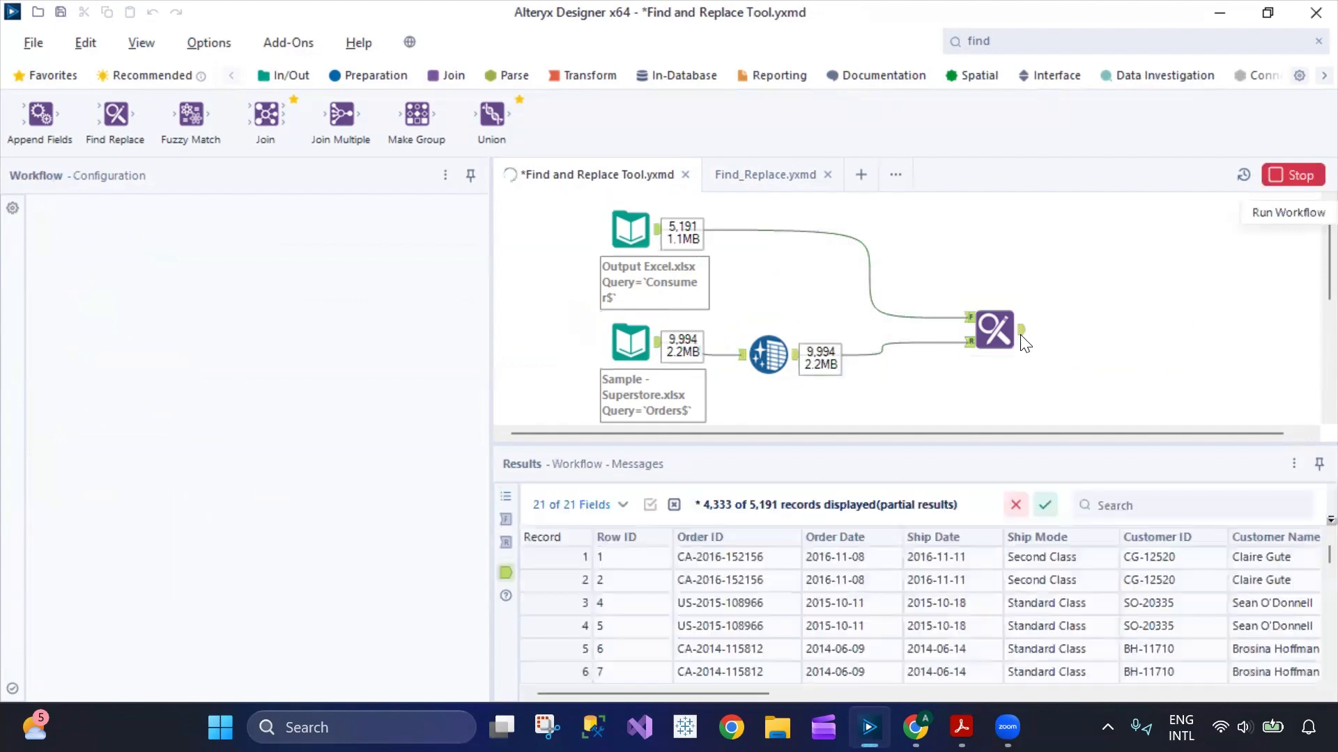
{"action": "left_click", "coordinate": [505, 520]}
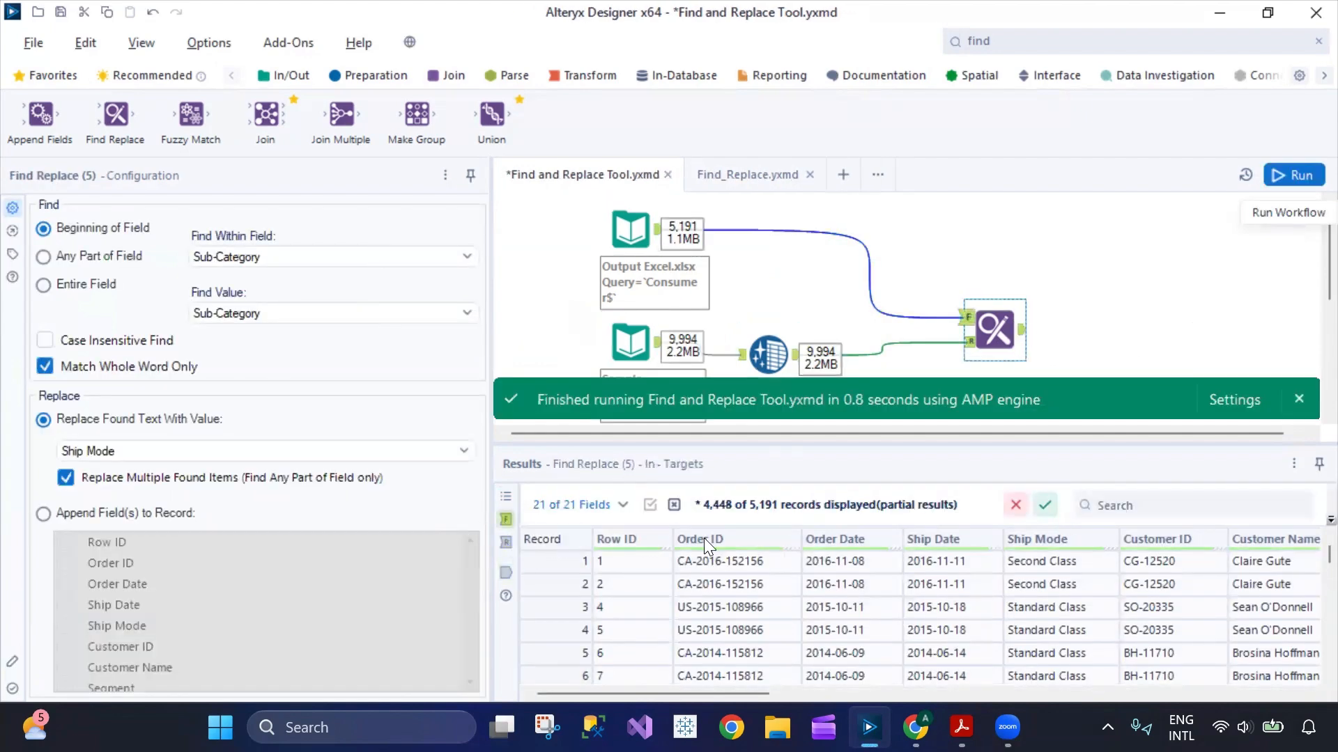
{"action": "left_click", "coordinate": [503, 542]}
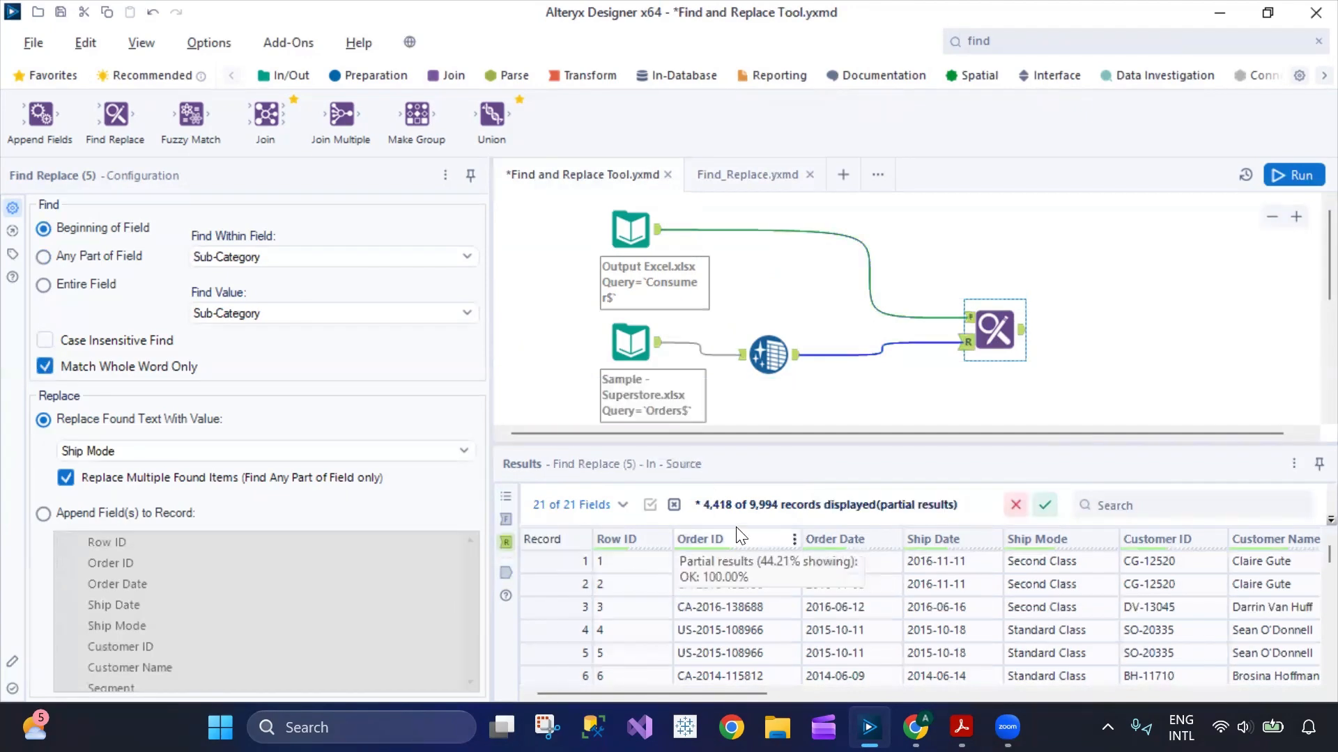
{"action": "left_click", "coordinate": [505, 523]}
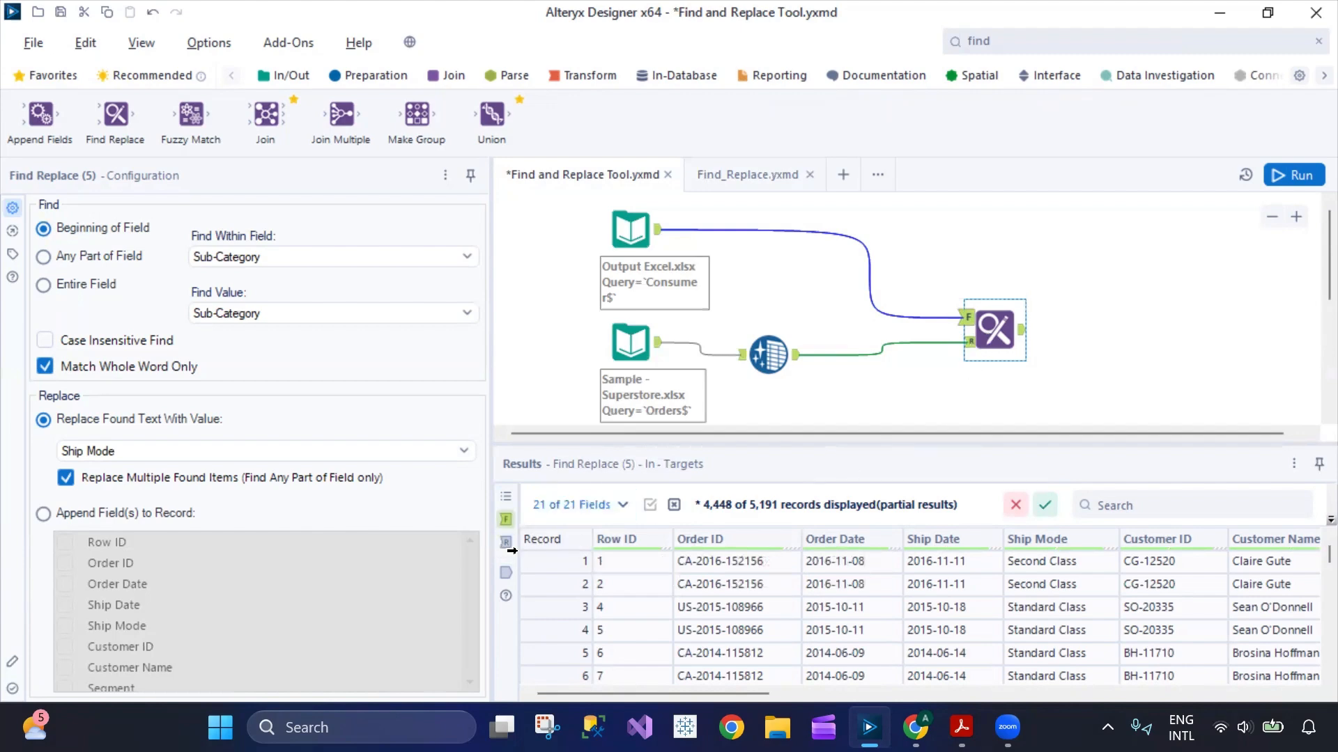
{"action": "left_click", "coordinate": [507, 573]}
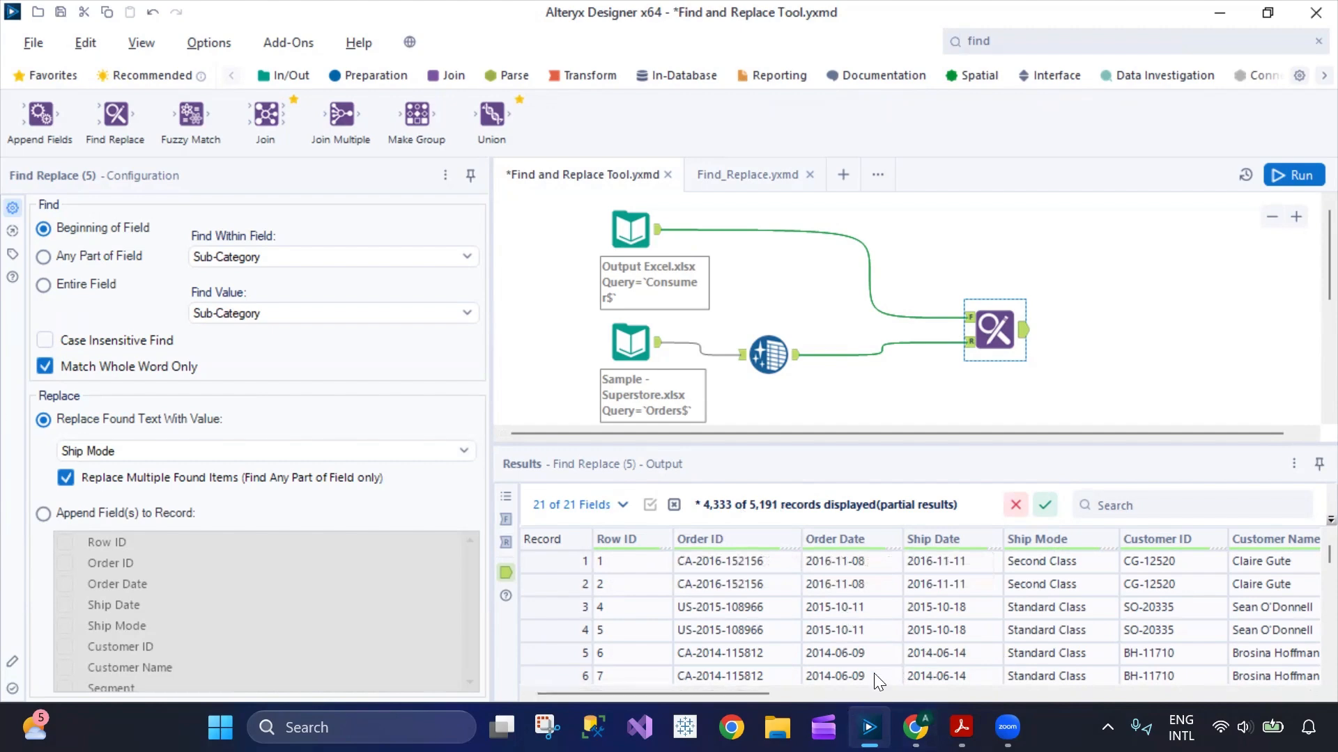
Step: Compare the Sub-Category values in the Find Replace output with those in the Output Excel.xlsx input
{"action": "left_click_drag", "start_coordinate": [759, 693], "coordinate": [785, 693]}
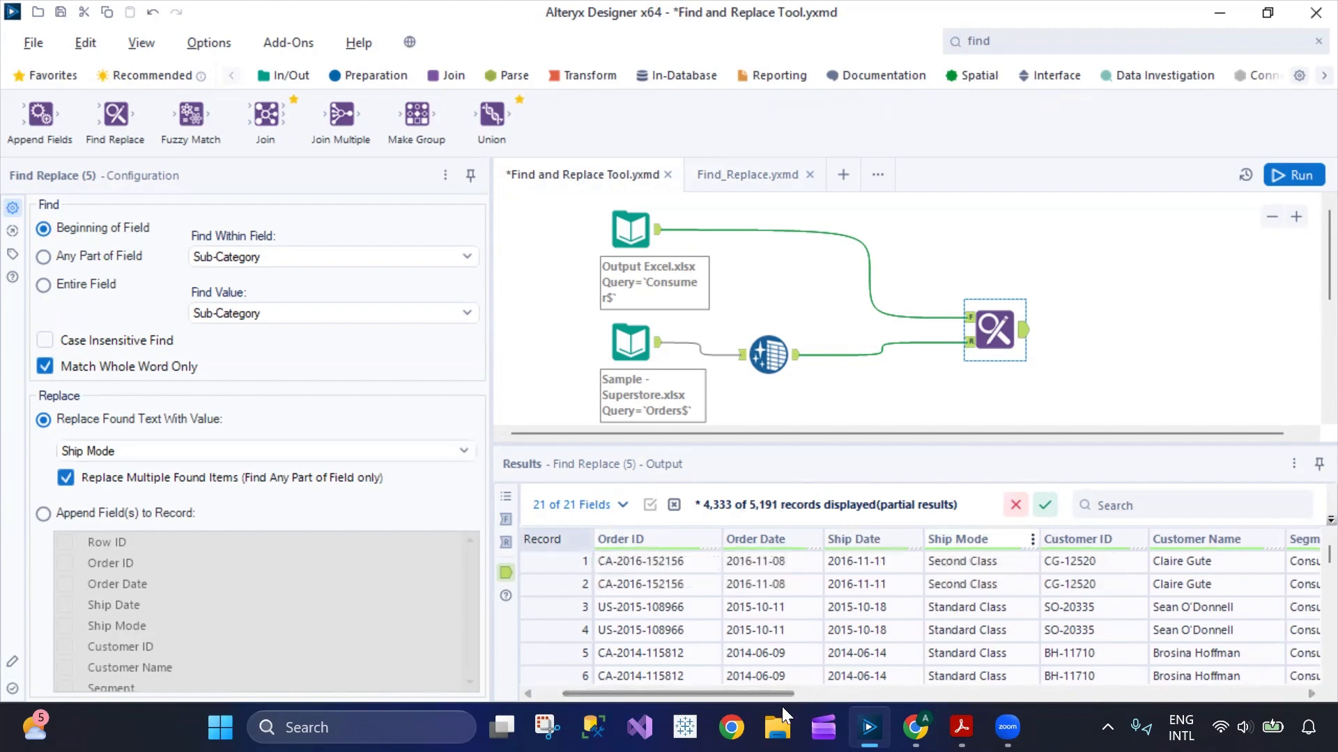
{"action": "left_click_drag", "start_coordinate": [766, 692], "coordinate": [1193, 689]}
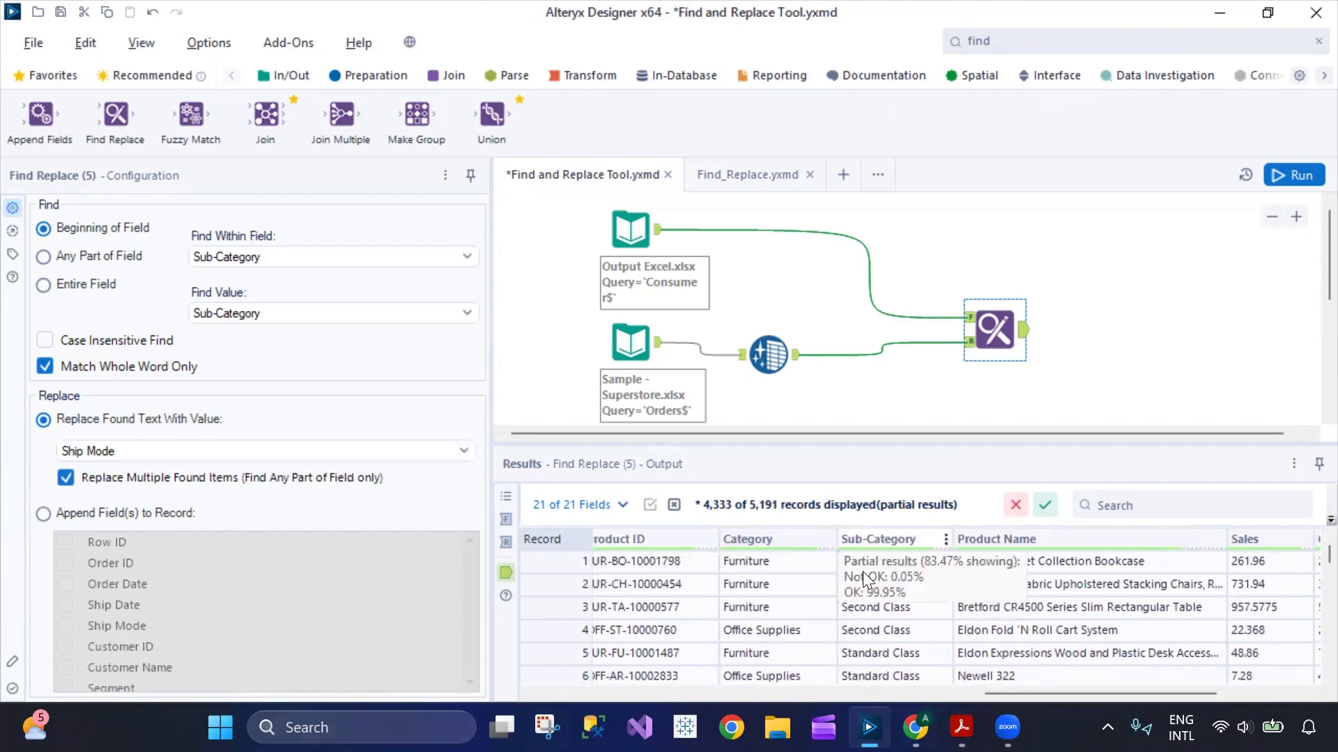
{"action": "left_click", "coordinate": [888, 674]}
{"action": "left_click", "coordinate": [630, 230]}
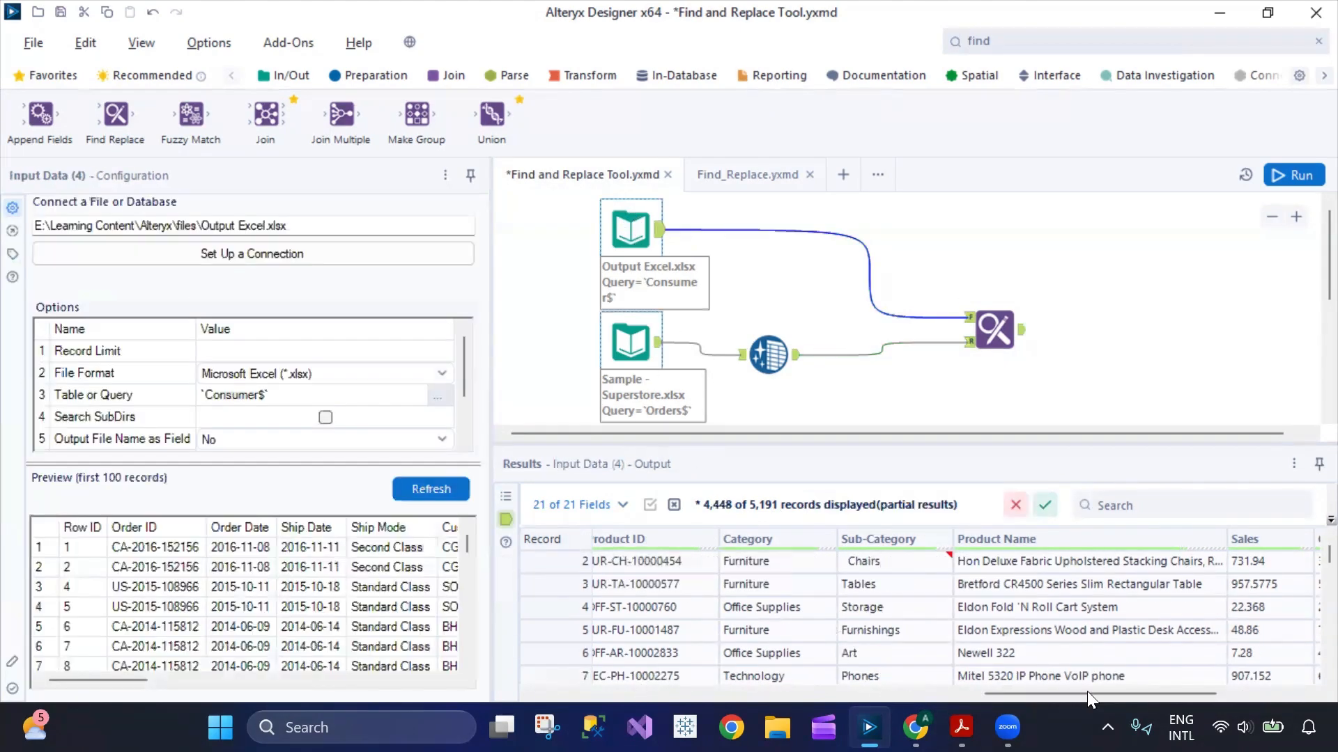
{"action": "left_click_drag", "start_coordinate": [1084, 690], "coordinate": [1085, 718]}
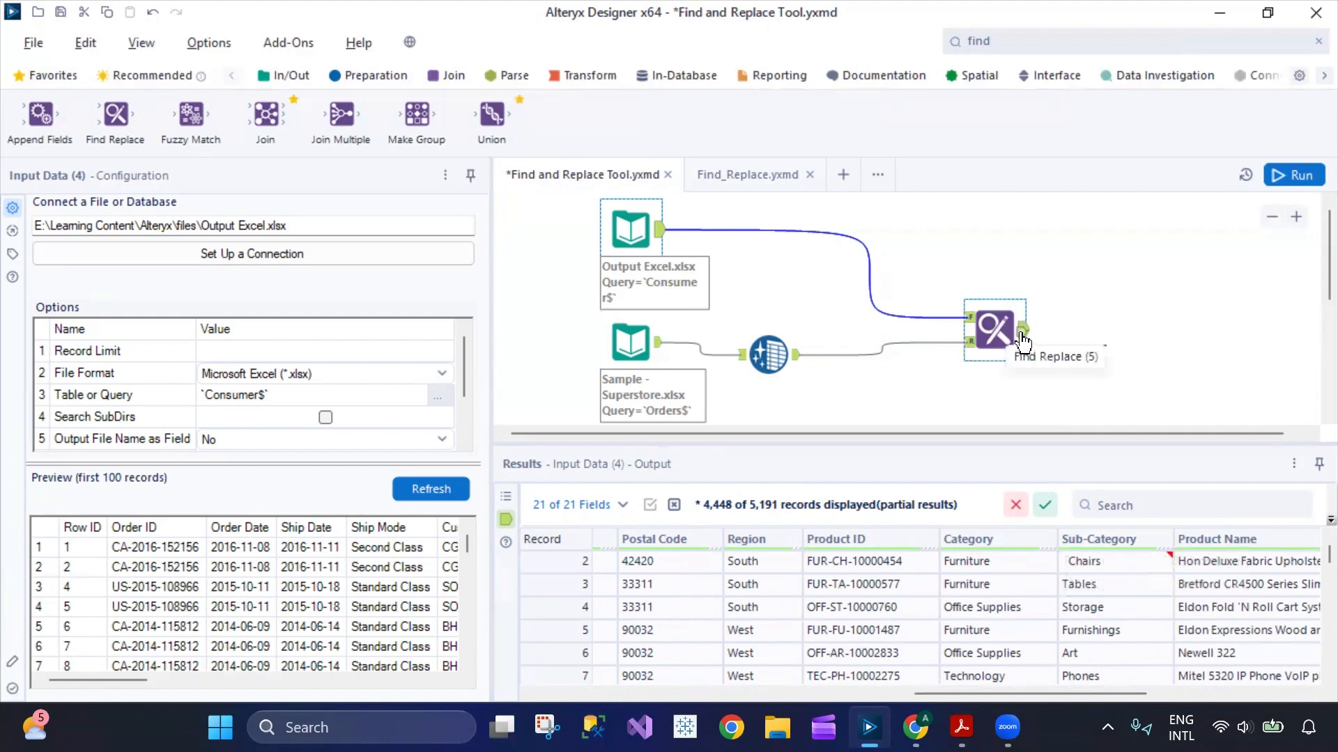
{"action": "left_click", "coordinate": [995, 330]}
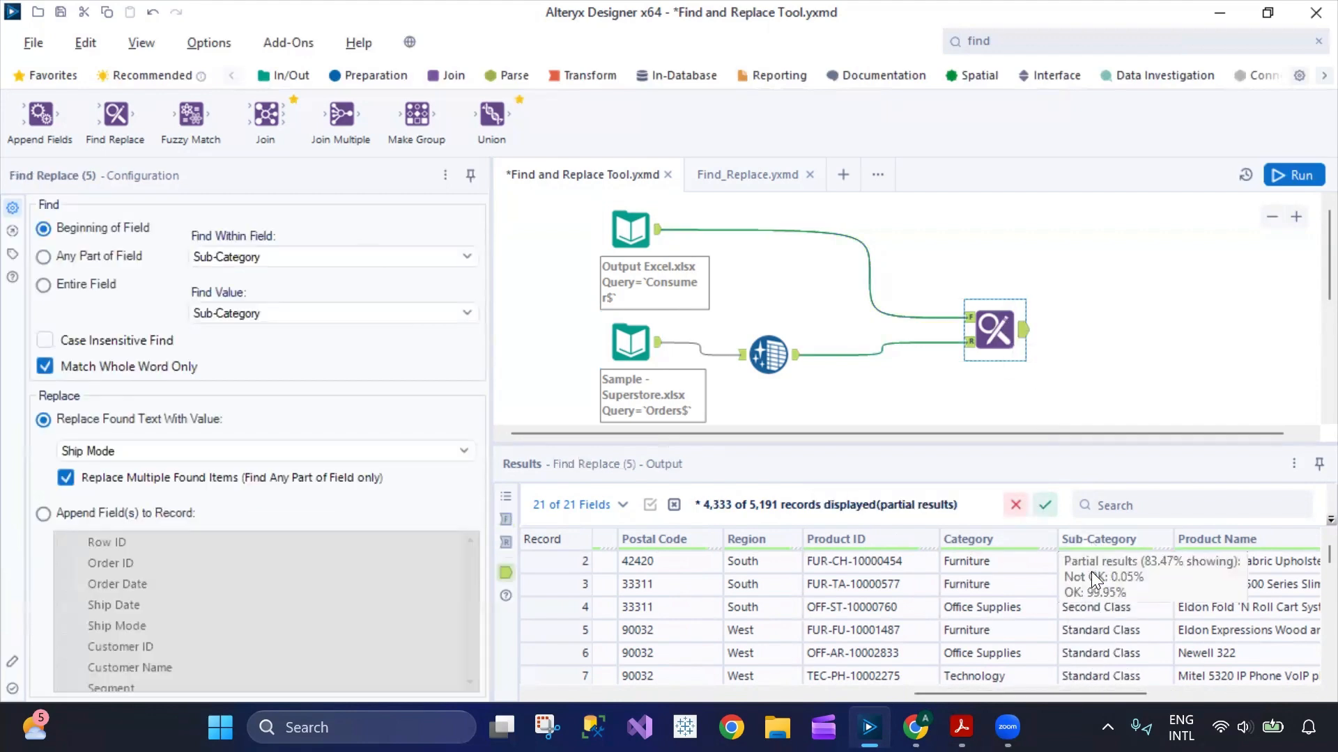
{"action": "scroll", "coordinate": [1094, 624], "scroll_direction": "down", "scroll_amount": 5}
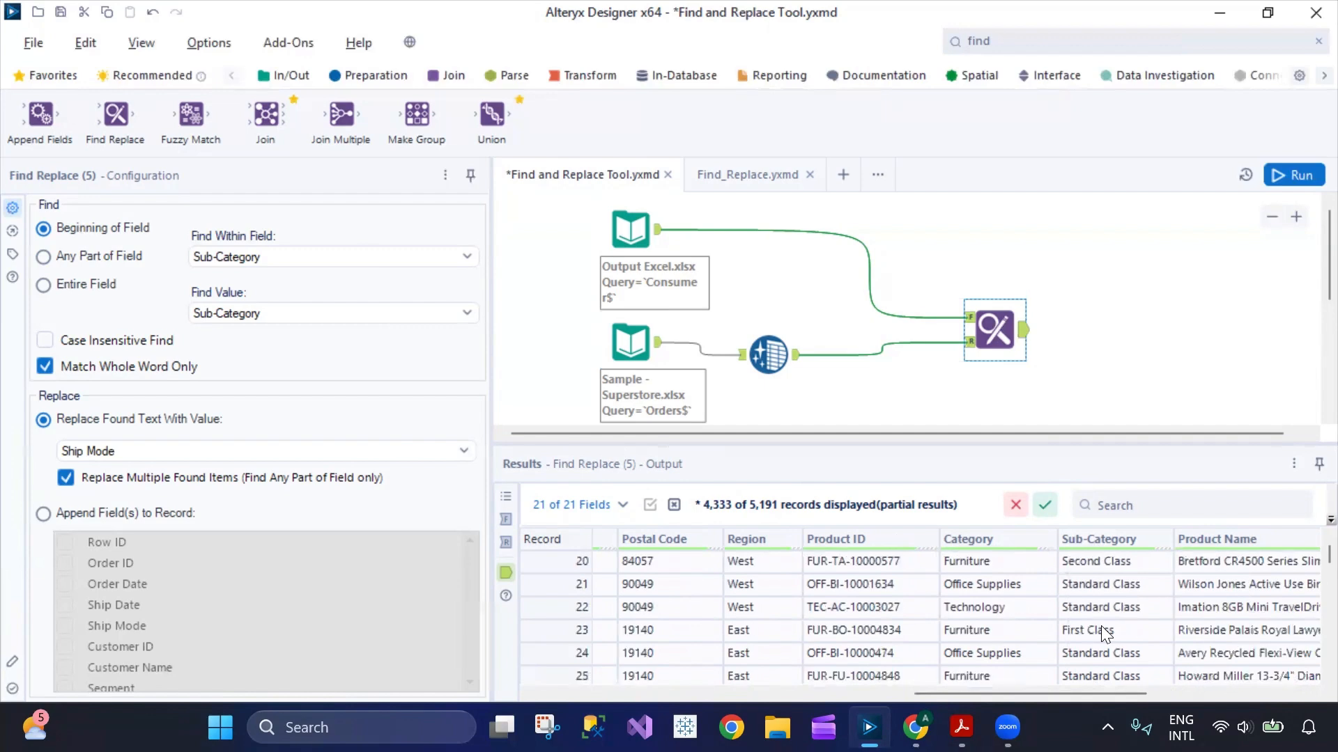
{"action": "scroll", "coordinate": [1103, 645], "scroll_direction": "up", "scroll_amount": 5}
{"action": "mouse_move", "coordinate": [1090, 584]}
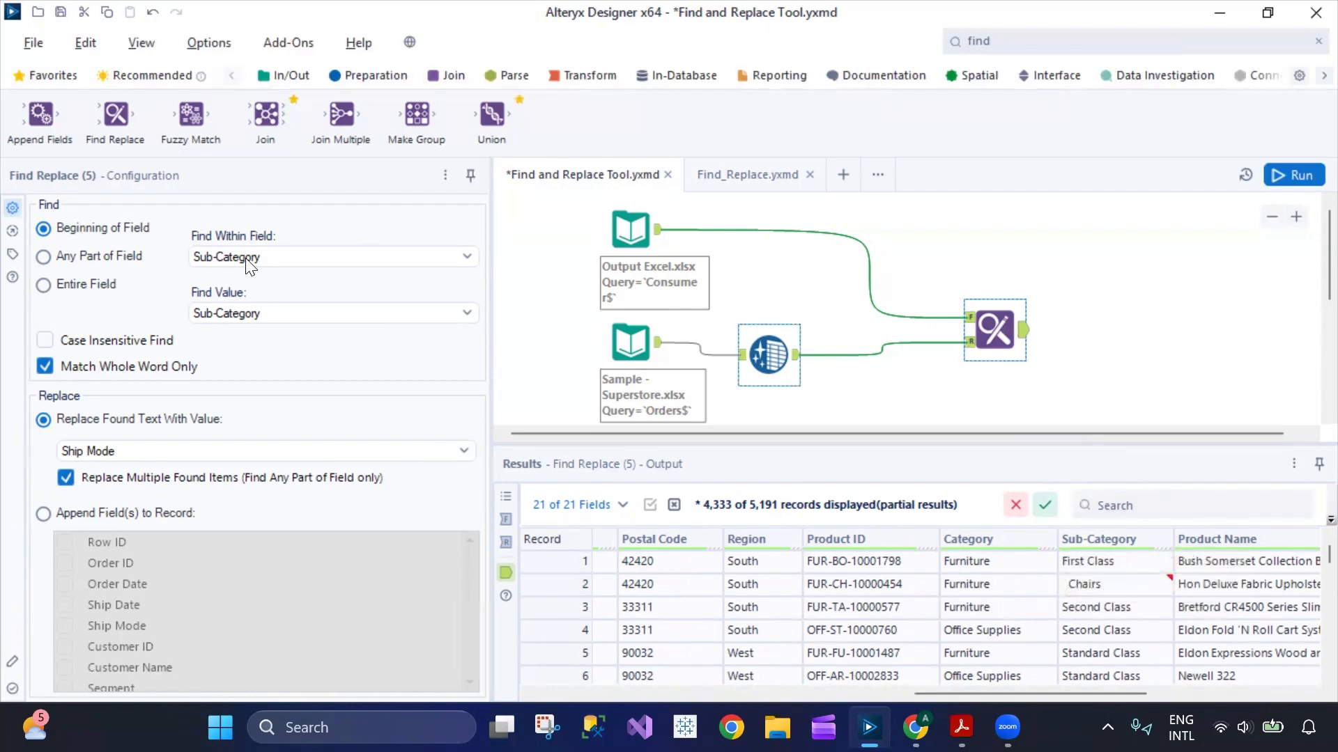
Step: Switch the Sub-Category search to Any Part of Field with Case Insensitive Find enabled, and rerun the workflow
{"action": "left_click", "coordinate": [43, 256]}
{"action": "left_click", "coordinate": [209, 257]}
{"action": "left_click", "coordinate": [263, 458]}
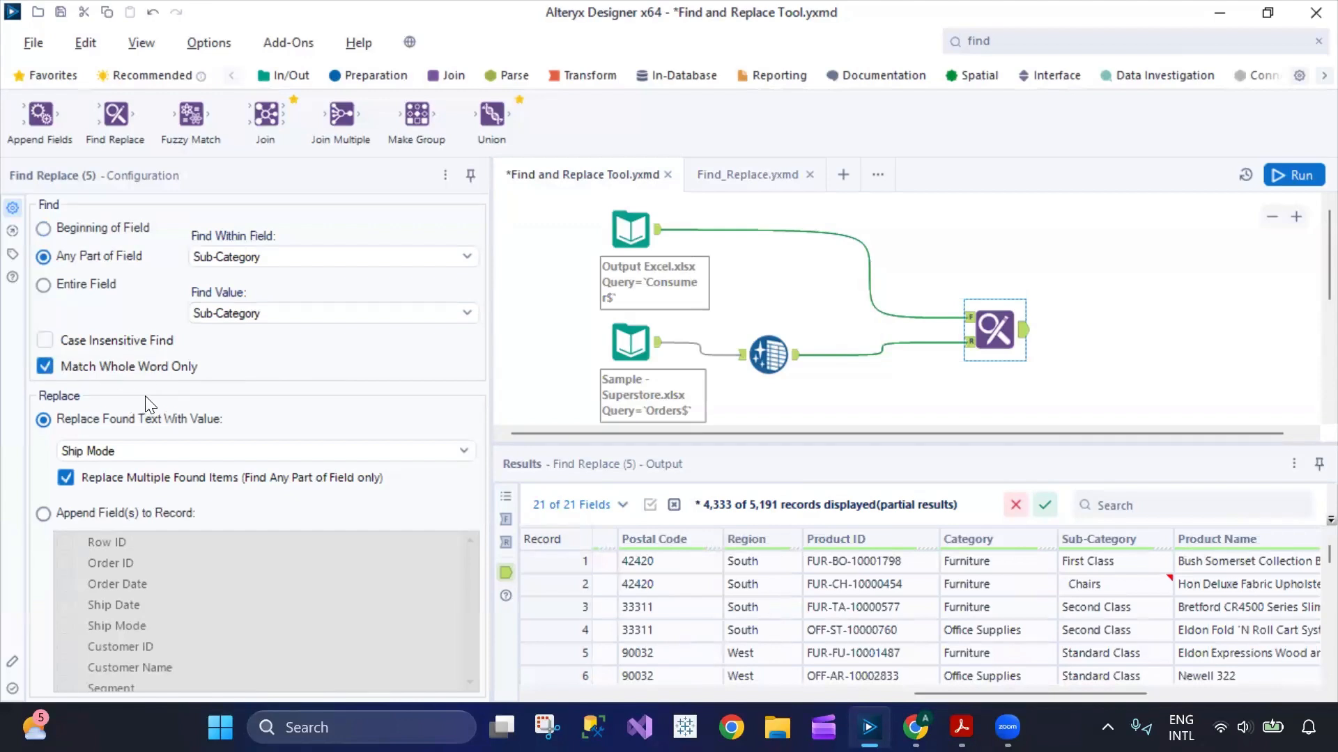
{"action": "left_click", "coordinate": [43, 340]}
{"action": "left_click", "coordinate": [1288, 184]}
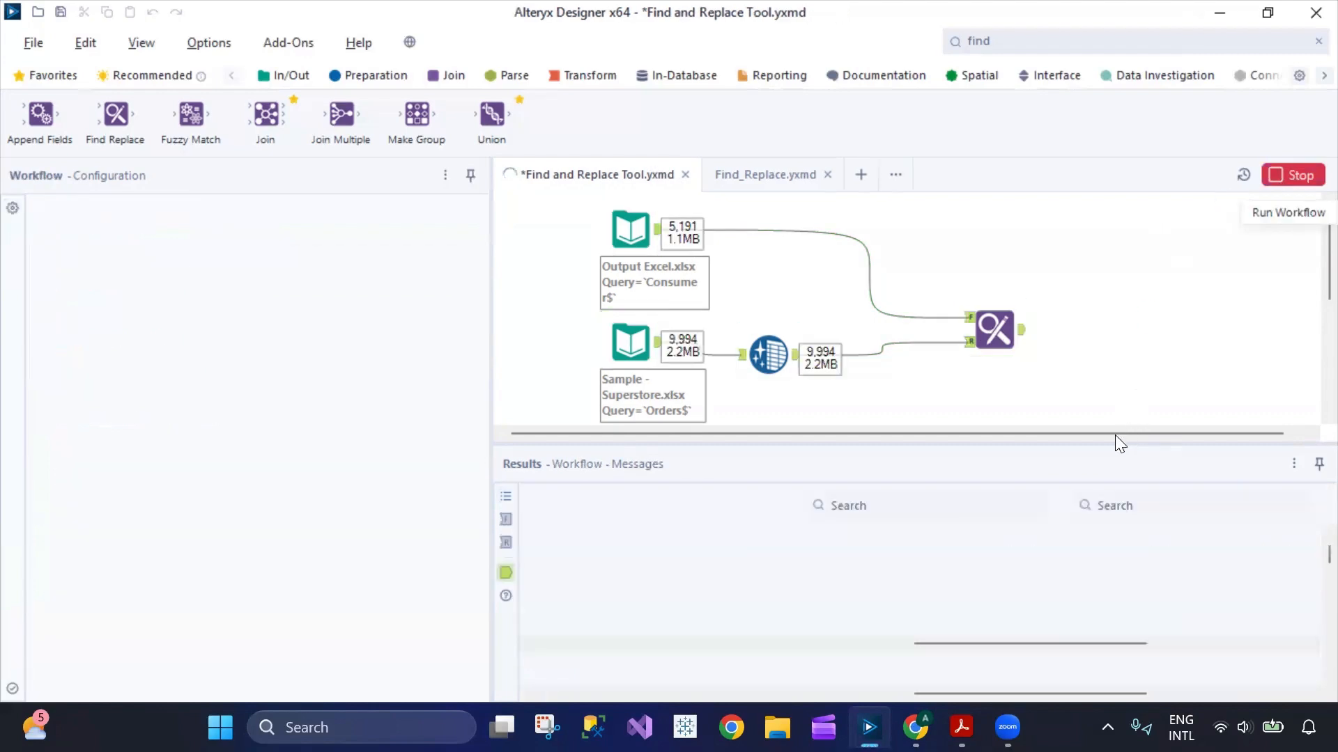
Step: Examine the run messages and the Sub-Category column across the records of the Find Replace output
{"action": "left_click_drag", "start_coordinate": [1017, 696], "coordinate": [1179, 697]}
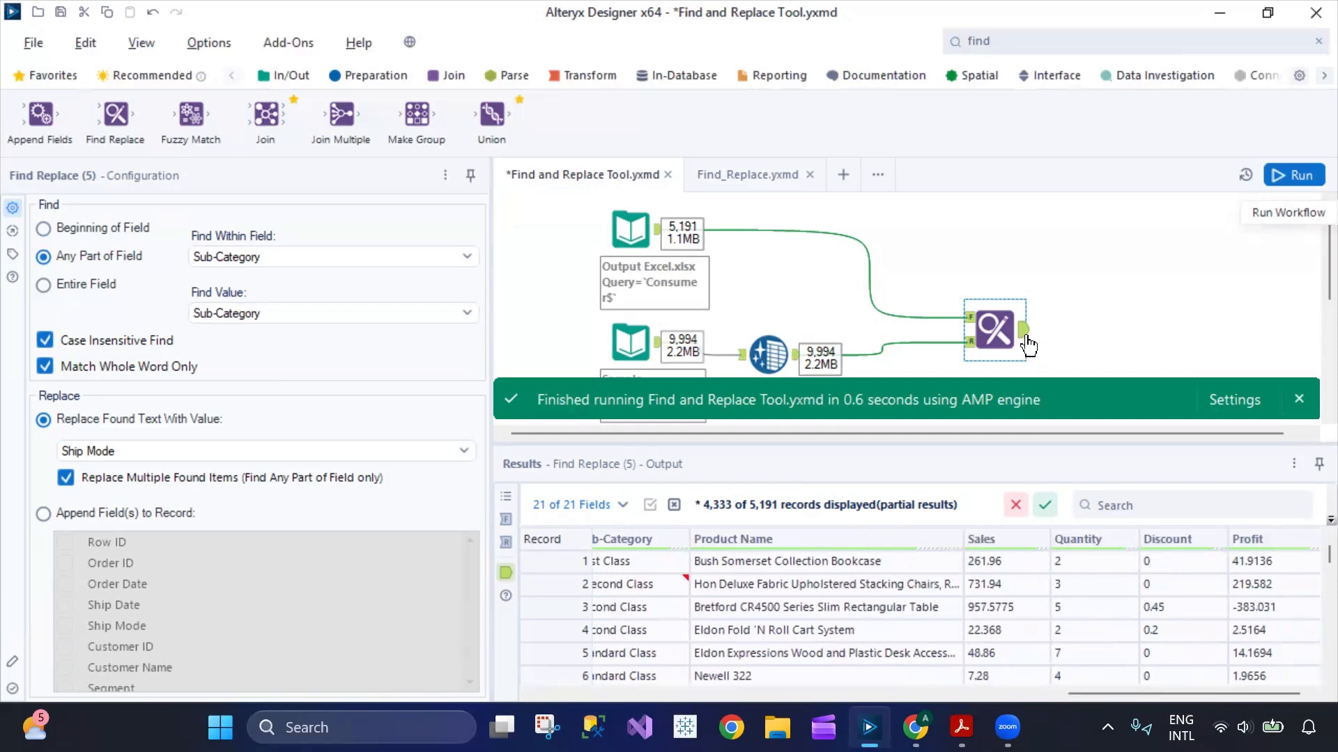
{"action": "left_click", "coordinate": [1007, 368]}
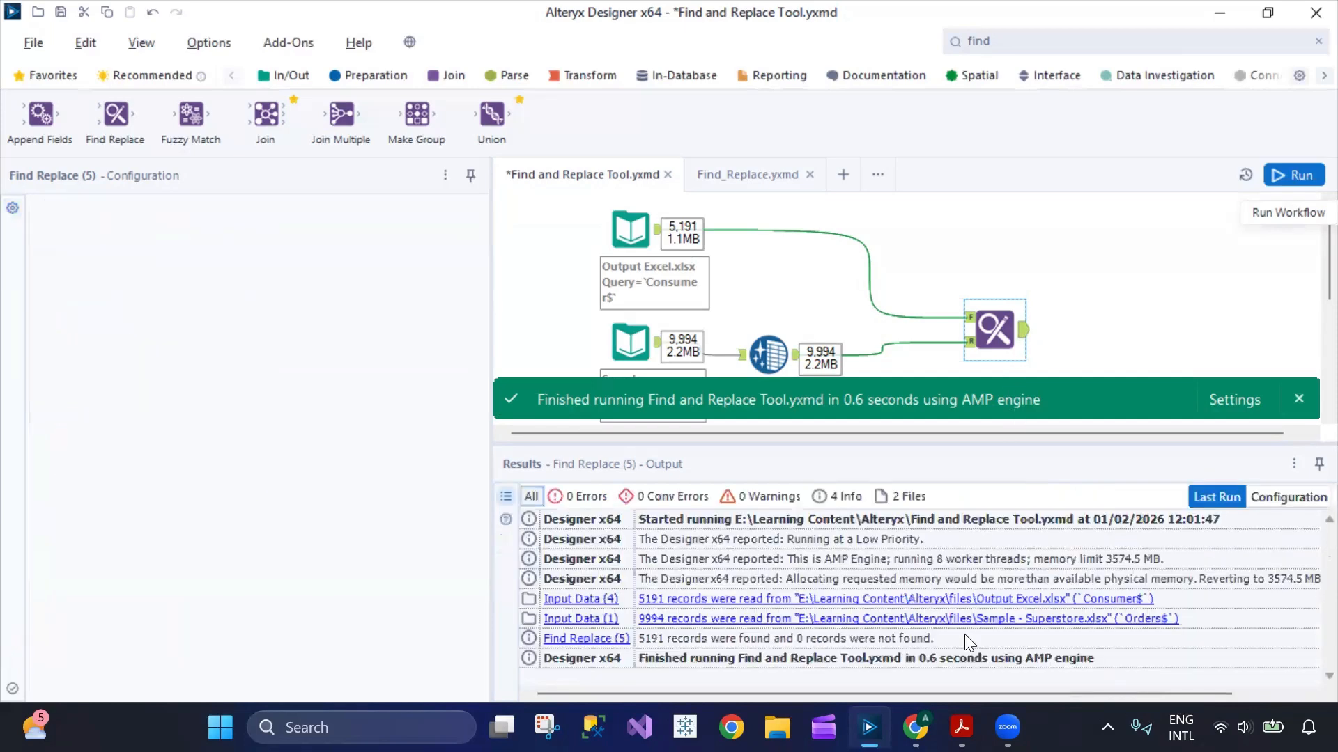
{"action": "left_click", "coordinate": [1004, 341]}
{"action": "left_click_drag", "start_coordinate": [1087, 697], "coordinate": [1018, 697]}
{"action": "scroll", "coordinate": [873, 593], "scroll_direction": "down", "scroll_amount": 20}
{"action": "scroll", "coordinate": [875, 602], "scroll_direction": "up", "scroll_amount": 20}
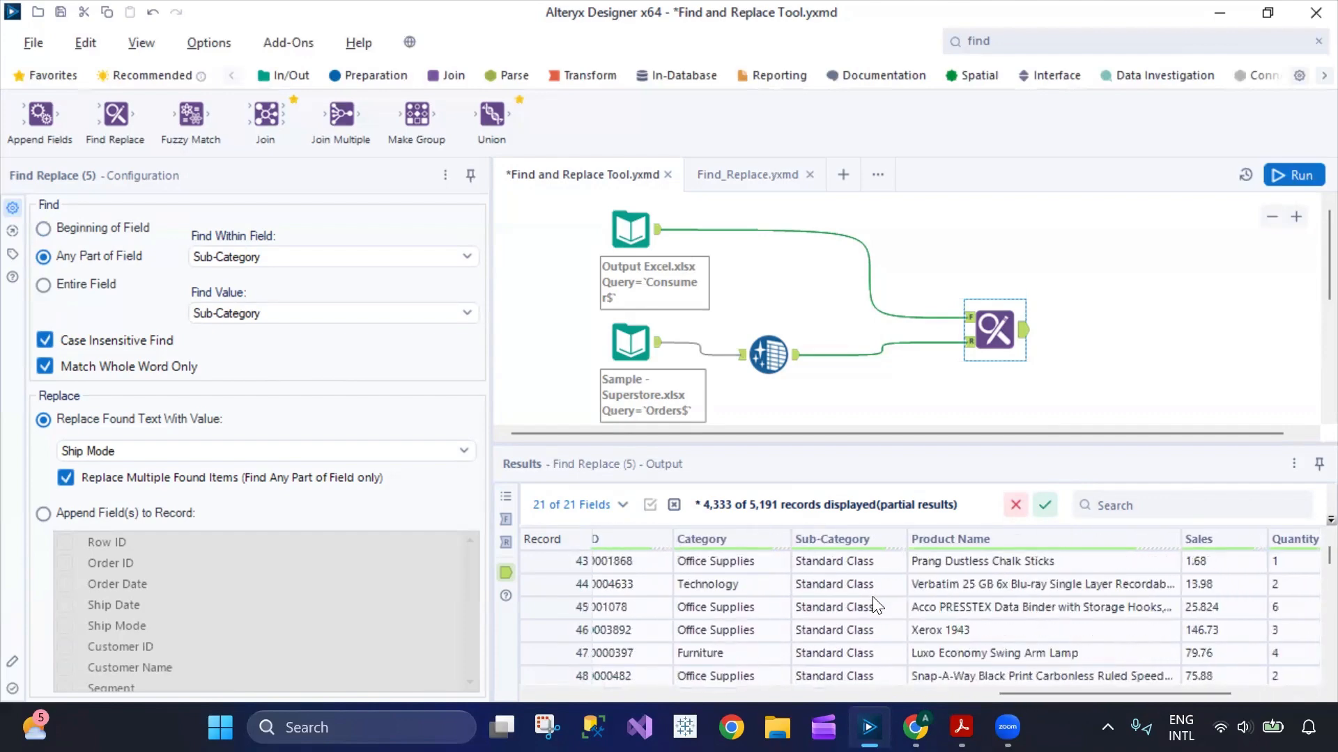
{"action": "scroll", "coordinate": [859, 596], "scroll_direction": "down", "scroll_amount": 5}
{"action": "scroll", "coordinate": [856, 589], "scroll_direction": "down", "scroll_amount": 20}
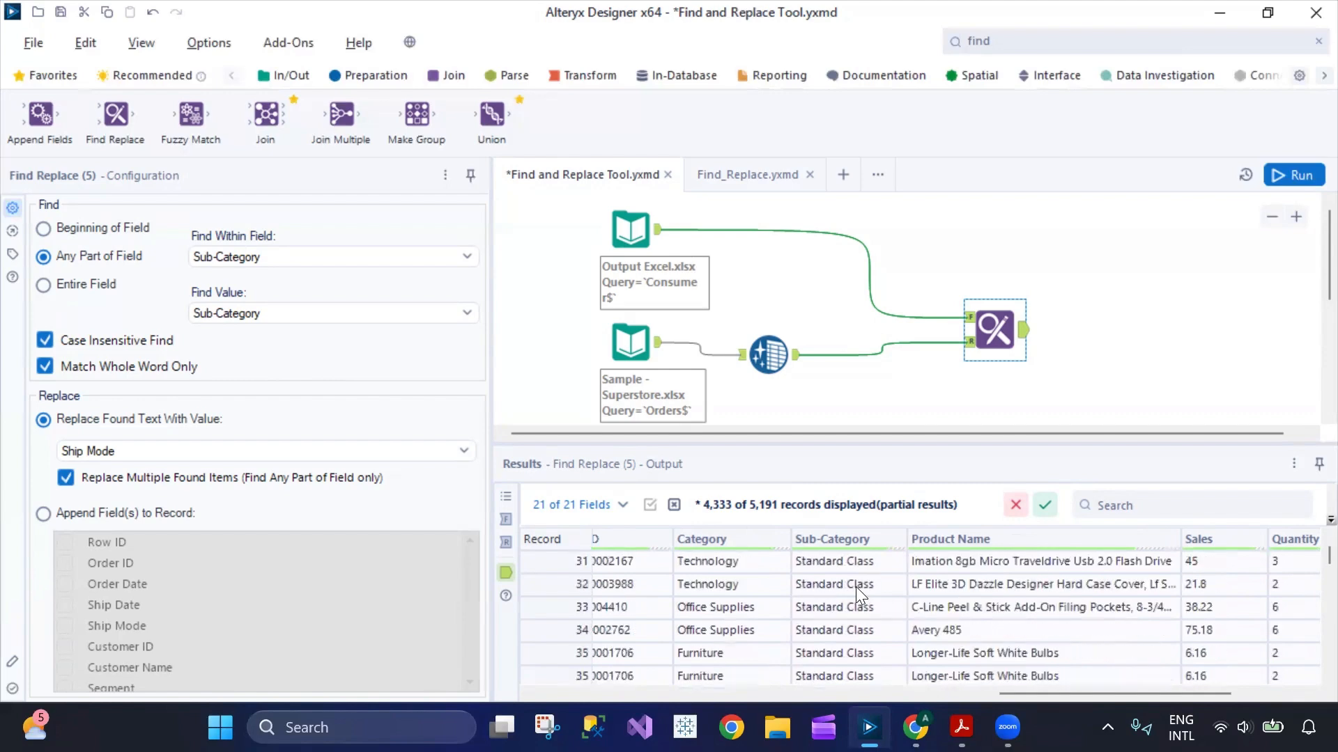
{"action": "scroll", "coordinate": [856, 605], "scroll_direction": "down", "scroll_amount": 1}
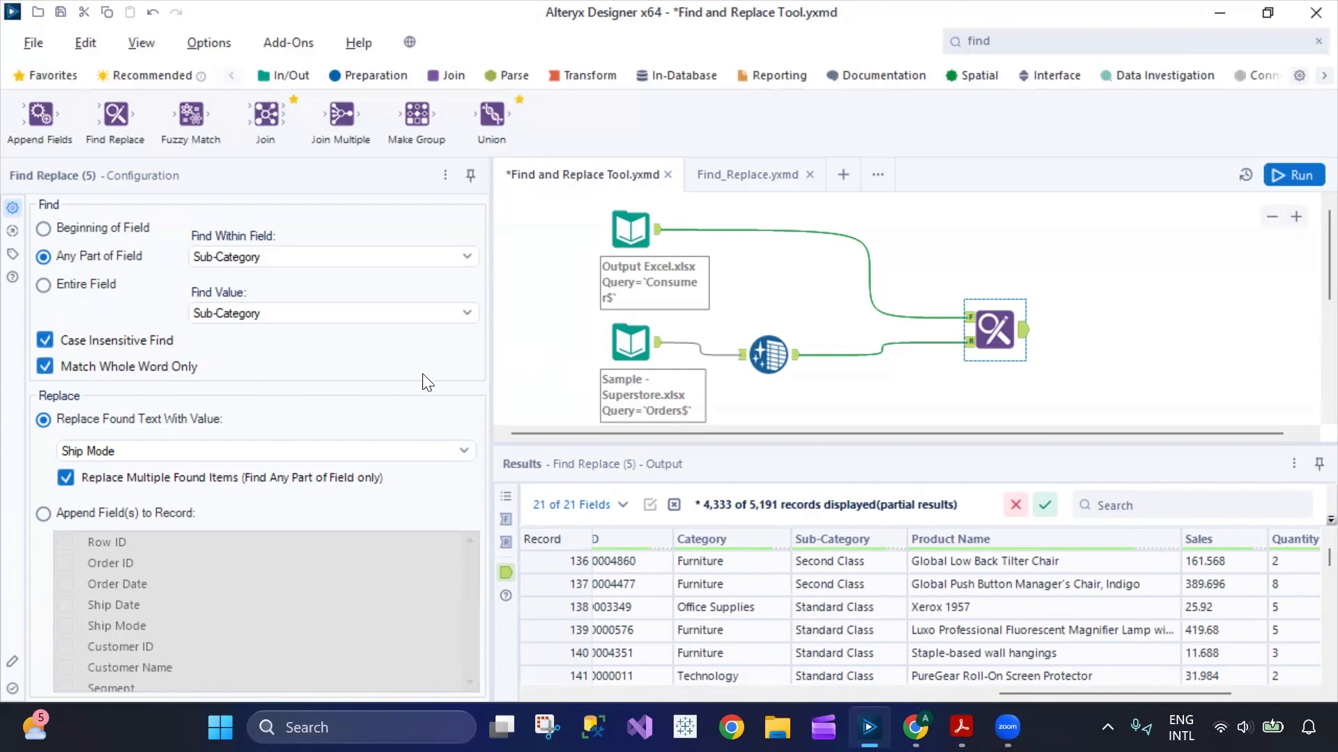
{"action": "scroll", "coordinate": [839, 615], "scroll_direction": "down", "scroll_amount": 20}
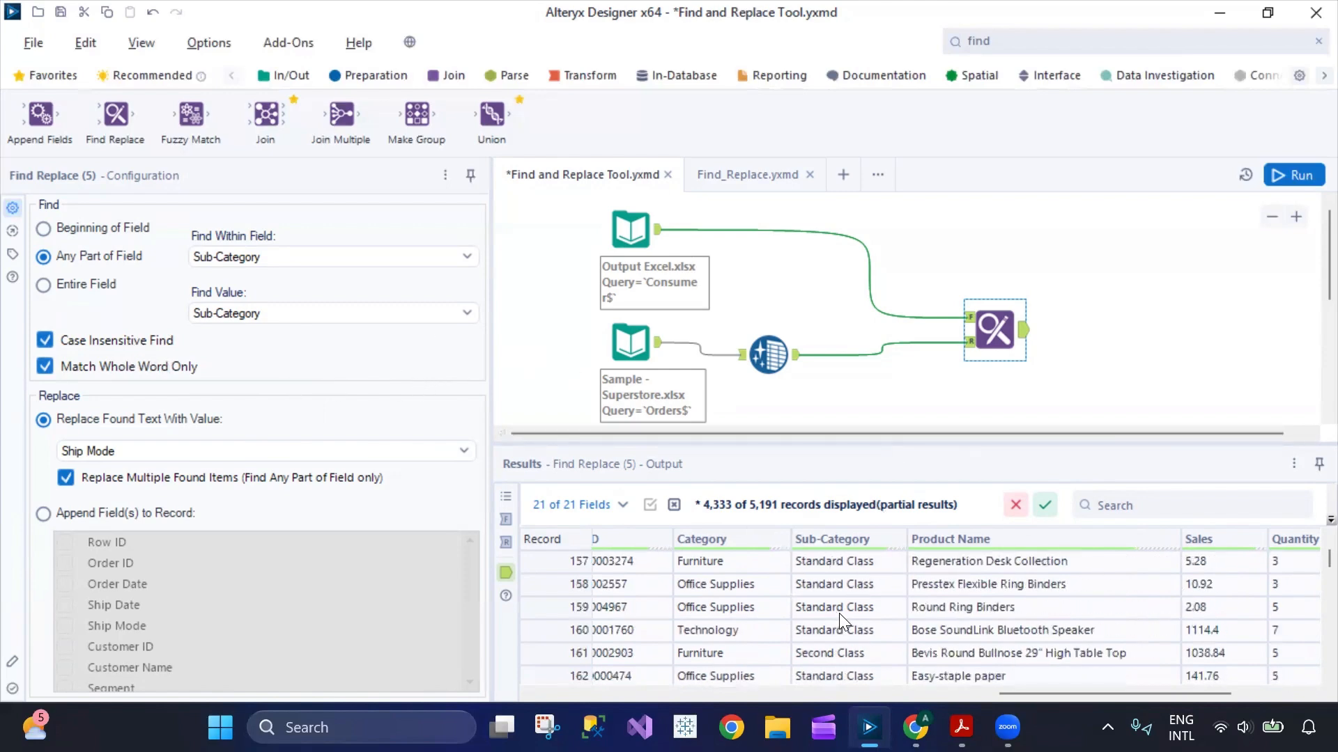
Step: Set the Find Replace tool to match the Entire Field and append Customer ID to each record, and run the workflow
{"action": "scroll", "coordinate": [850, 611], "scroll_direction": "down", "scroll_amount": 14}
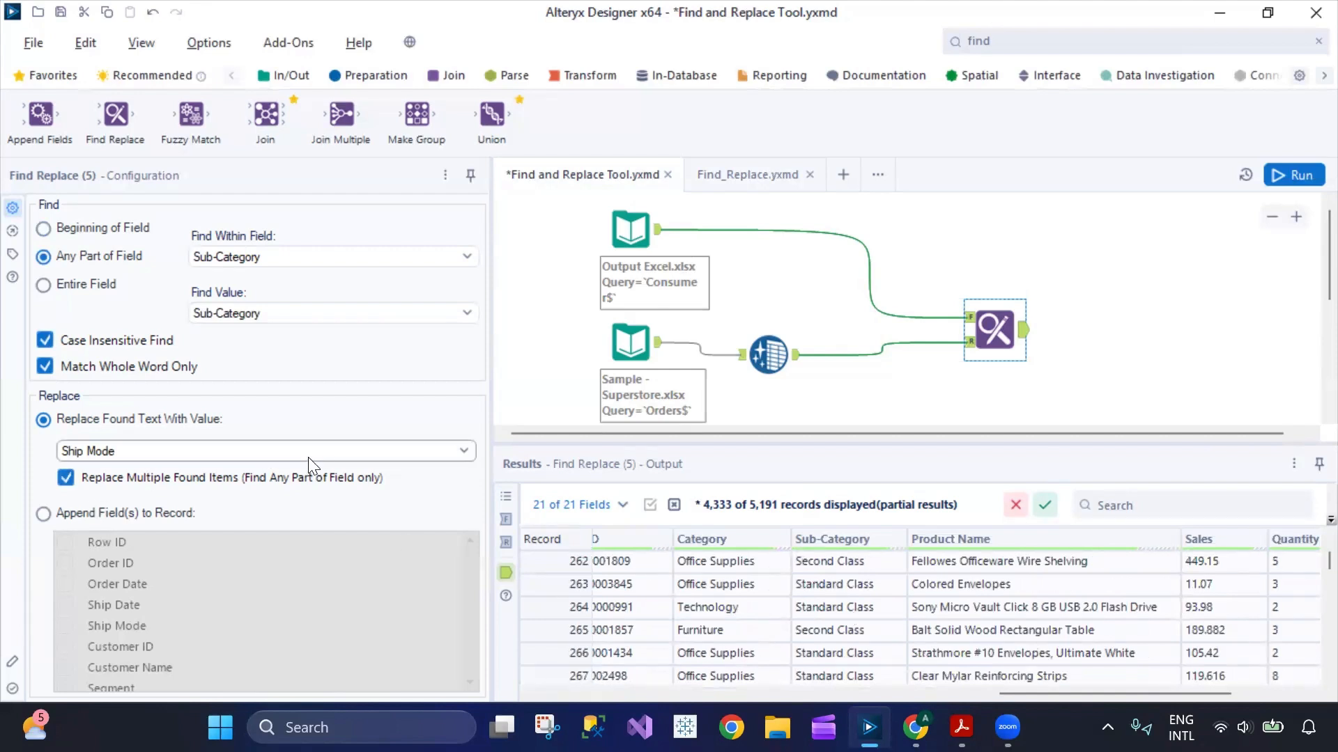
{"action": "left_click", "coordinate": [44, 286]}
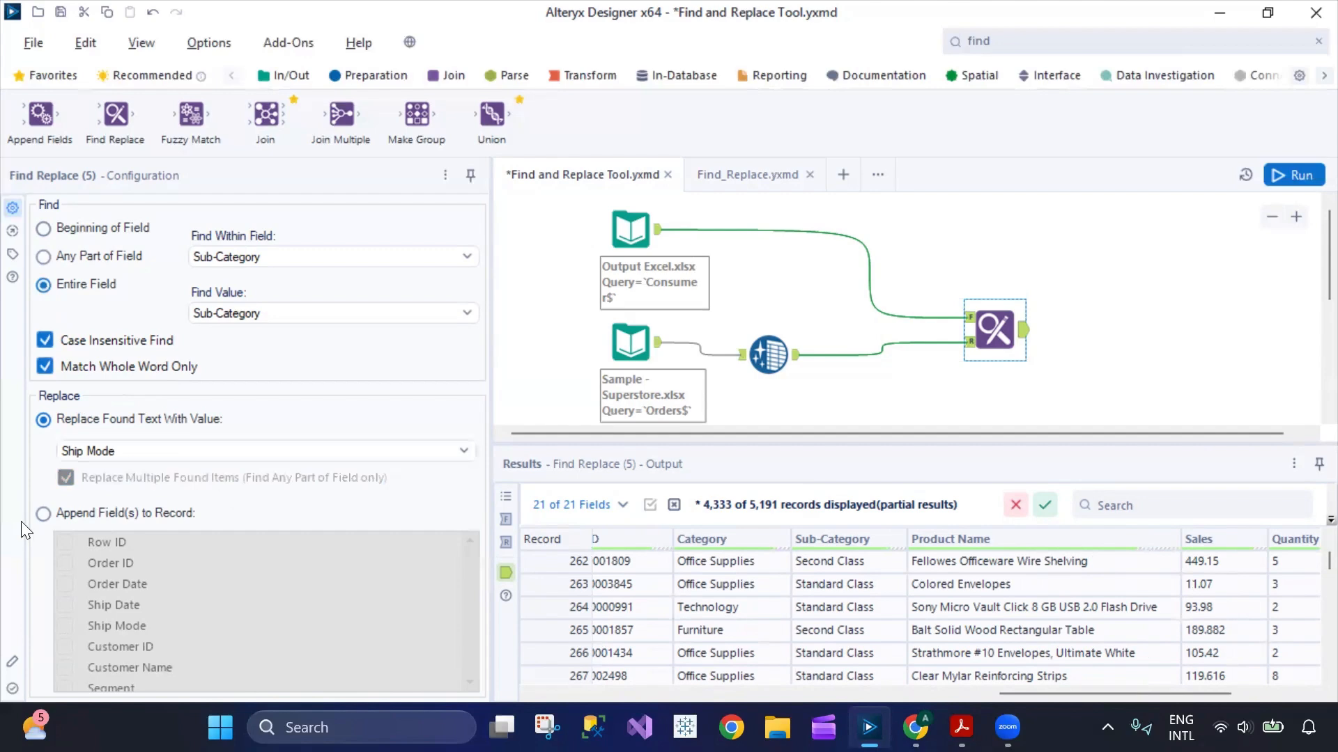
{"action": "left_click", "coordinate": [45, 513]}
{"action": "scroll", "coordinate": [248, 601], "scroll_direction": "down", "scroll_amount": 5}
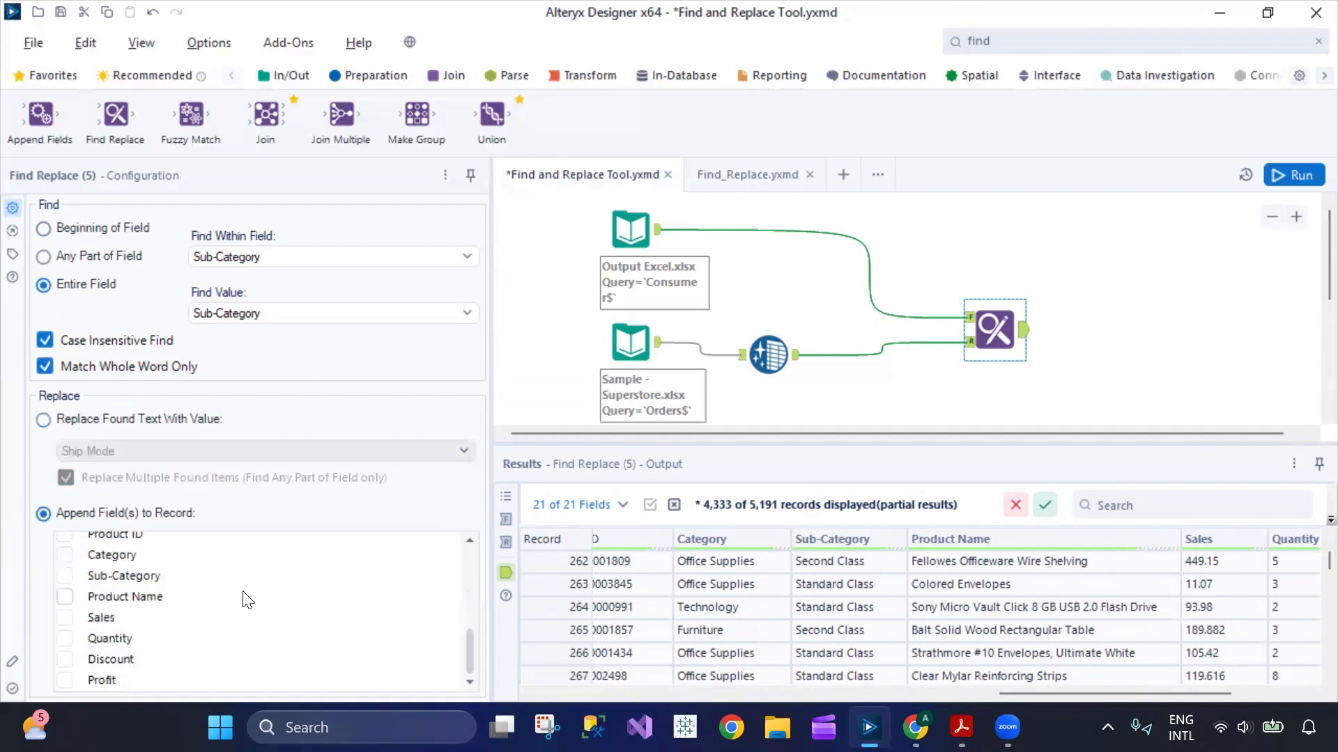
{"action": "scroll", "coordinate": [68, 647], "scroll_direction": "up", "scroll_amount": 5}
{"action": "left_click", "coordinate": [65, 646]}
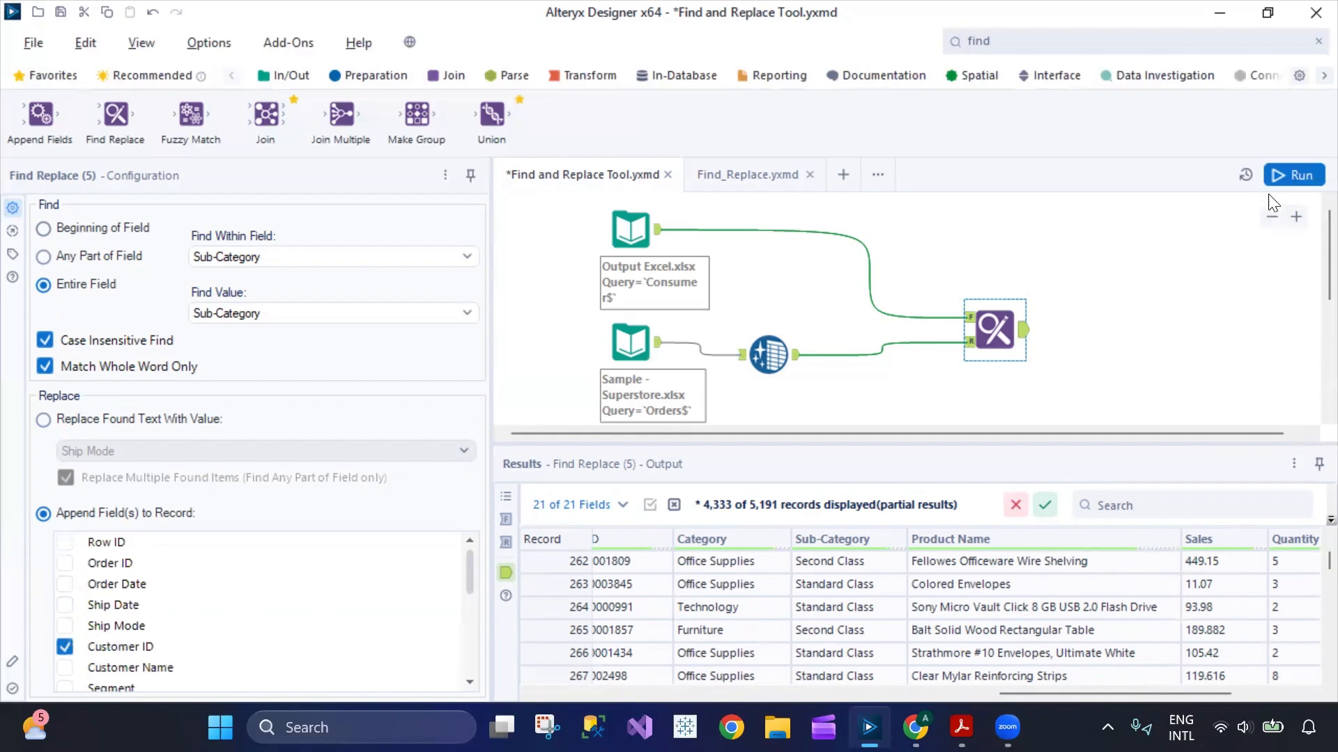
{"action": "left_click", "coordinate": [1284, 176]}
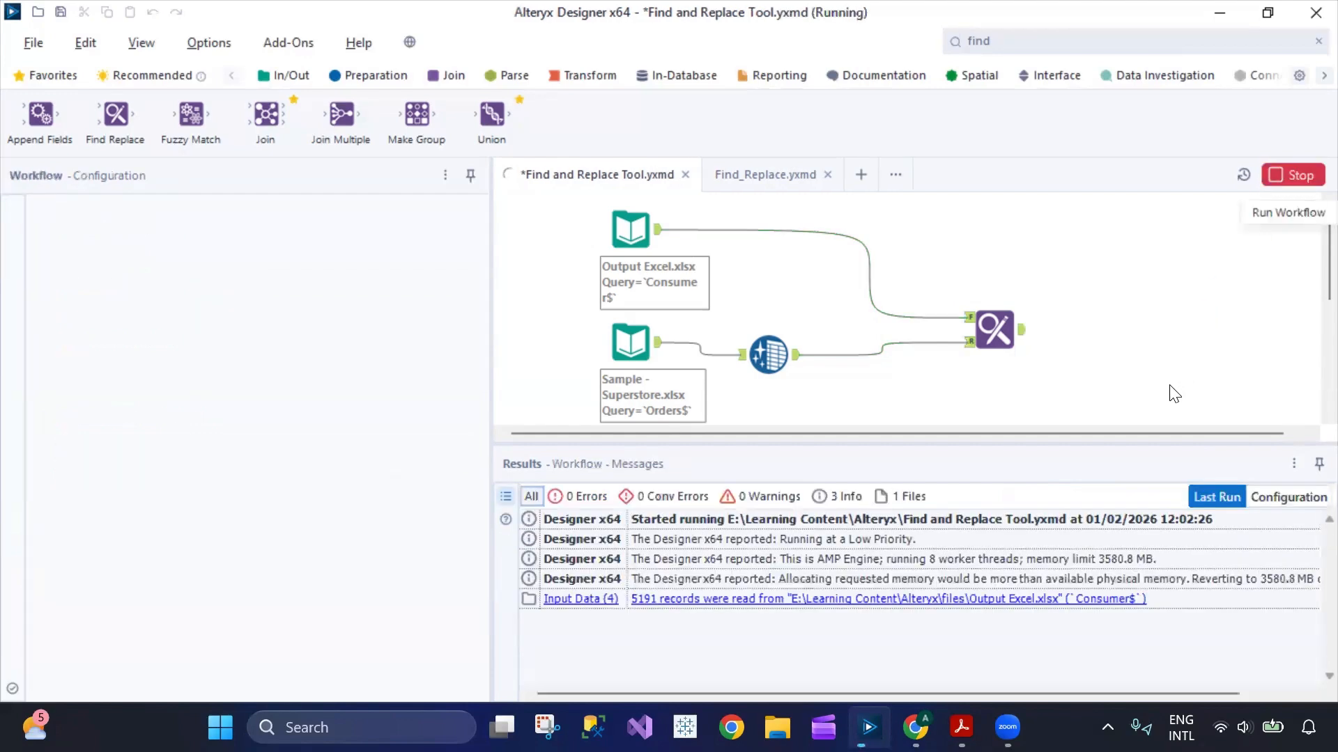
Step: View the appended Customer ID column in the Find Replace output and close the Find_Replace.yxmd example workflow
{"action": "left_click", "coordinate": [1003, 333]}
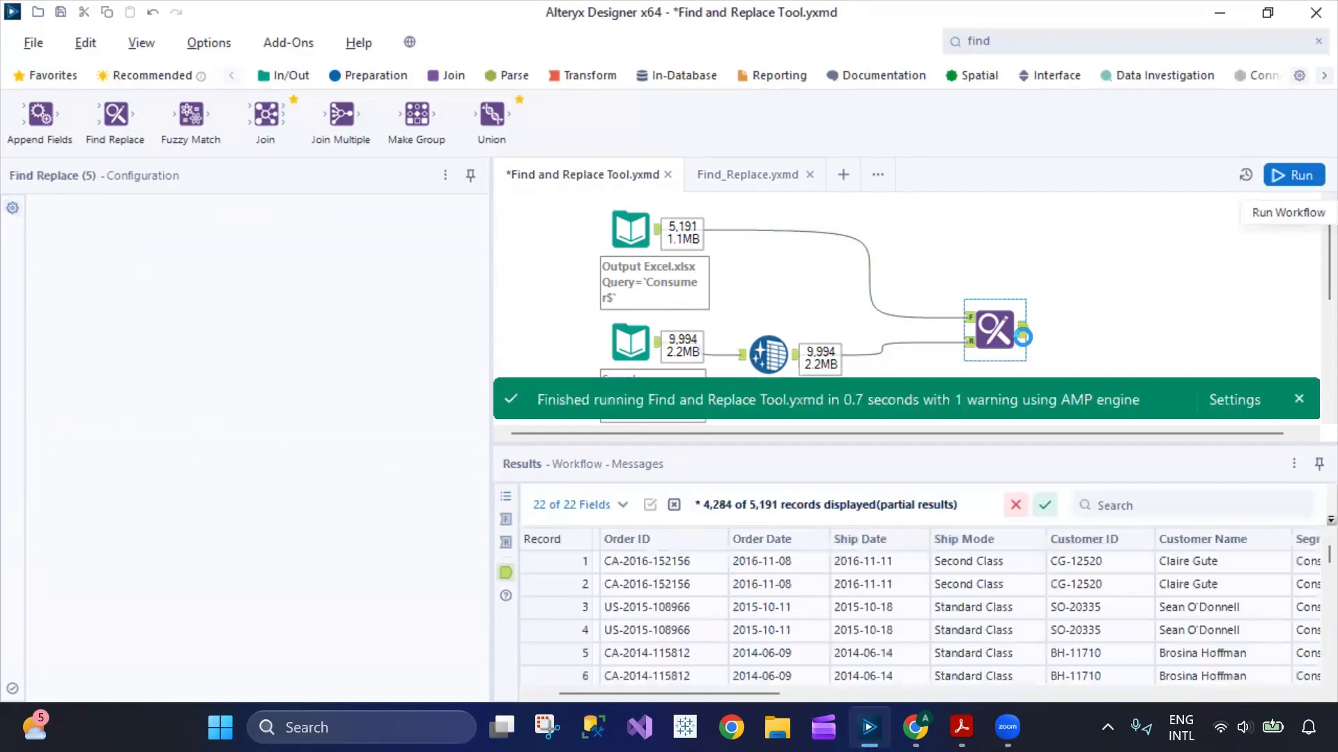
{"action": "left_click_drag", "start_coordinate": [744, 694], "coordinate": [1247, 695]}
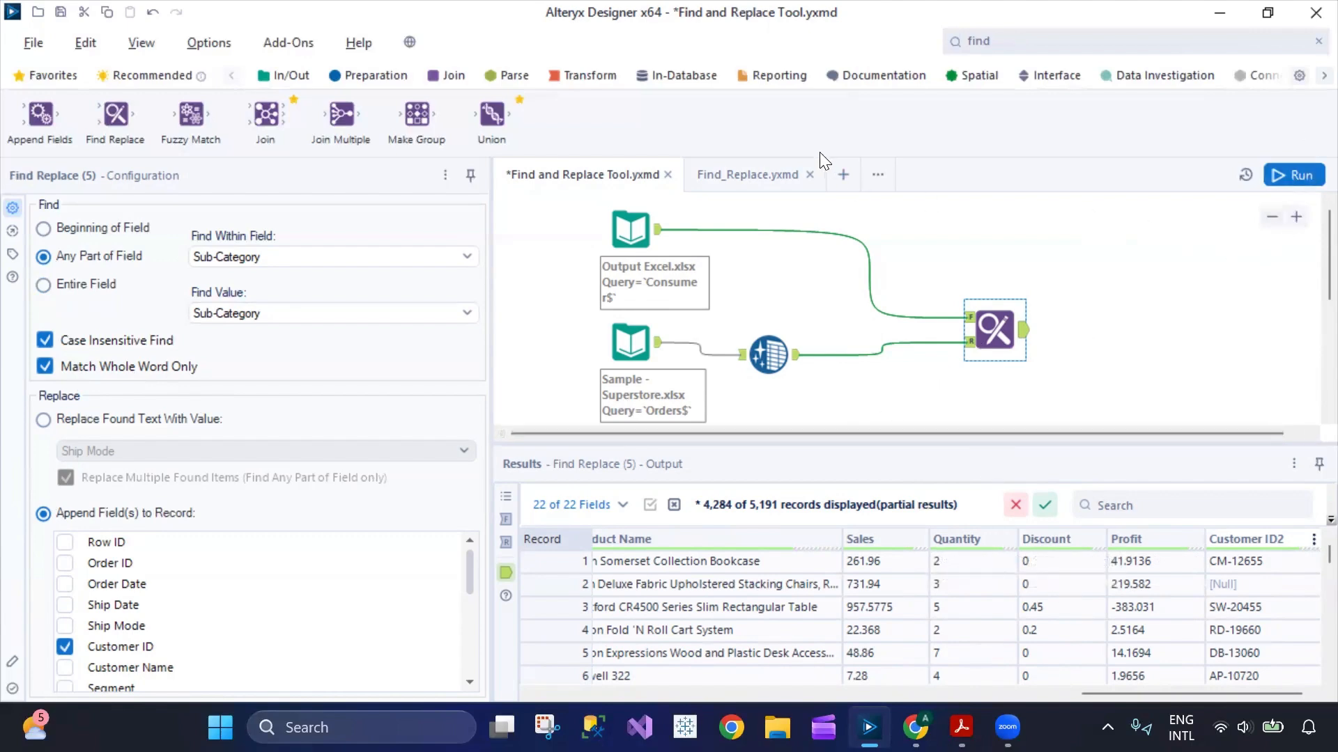
{"action": "left_click", "coordinate": [809, 175]}
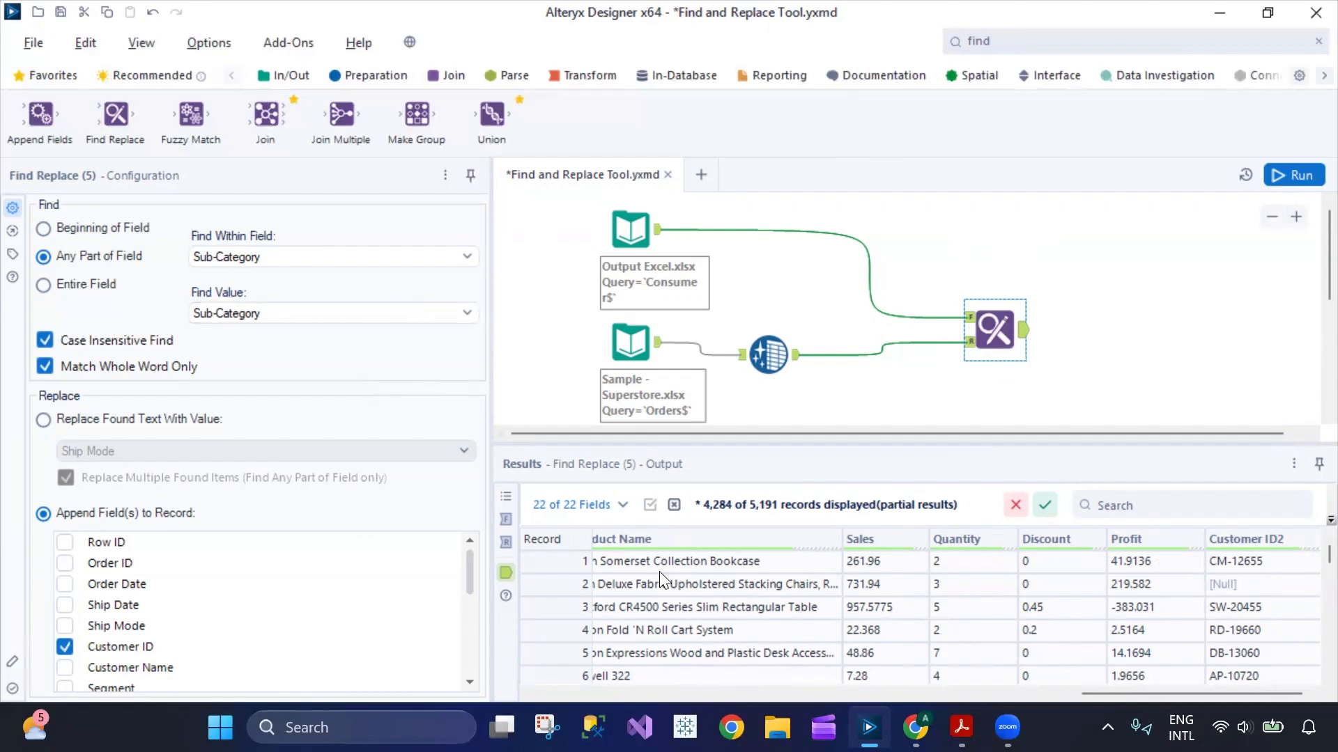
{"action": "left_click_drag", "start_coordinate": [1120, 694], "coordinate": [576, 693]}
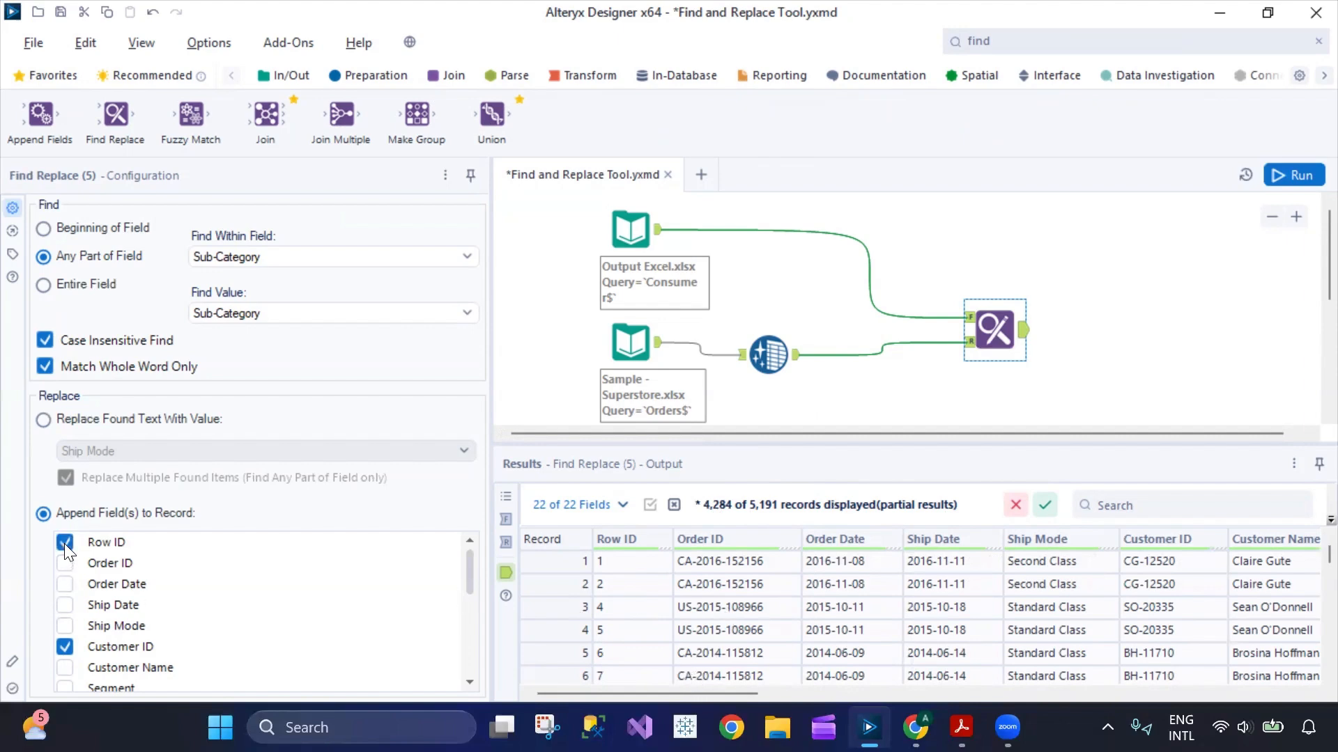
Step: Switch the Find Replace tool back to replacing found text with Ship Mode and inspect the output's Sub-Category column
{"action": "left_click", "coordinate": [43, 419]}
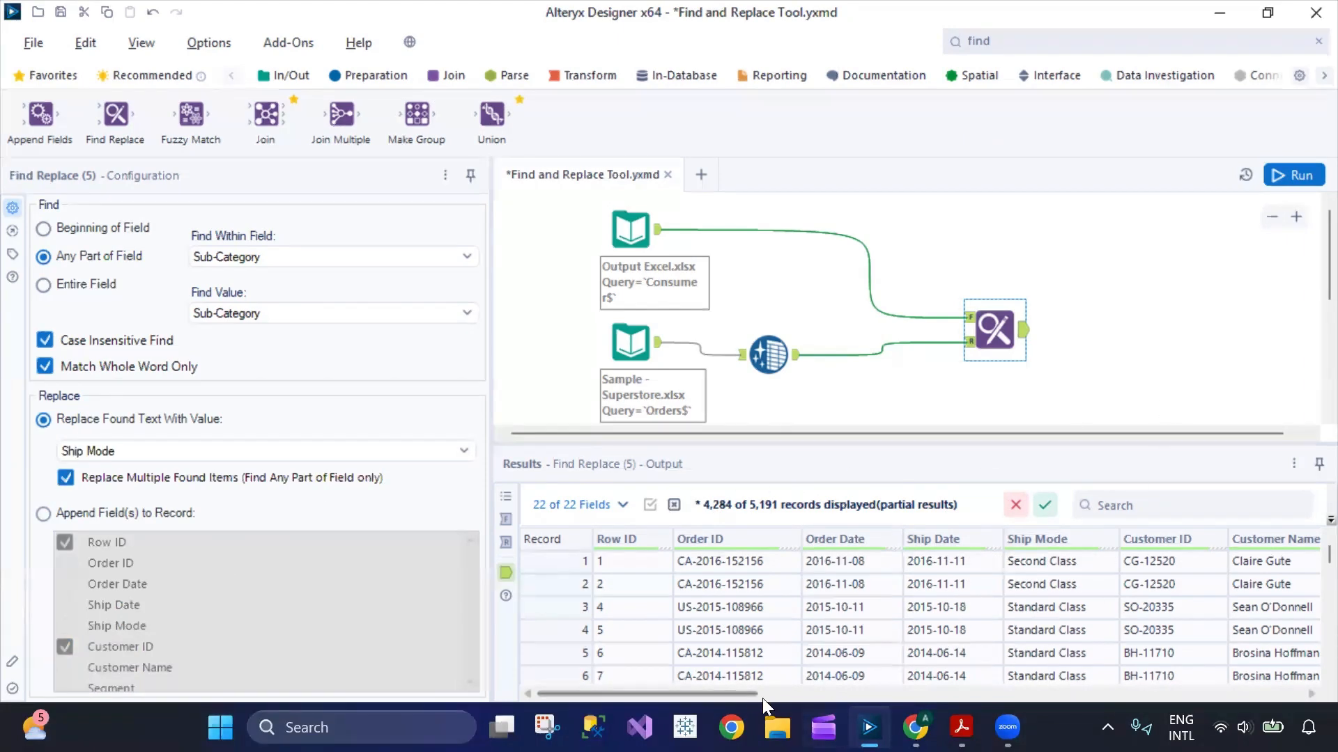
{"action": "left_click_drag", "start_coordinate": [758, 697], "coordinate": [1131, 690]}
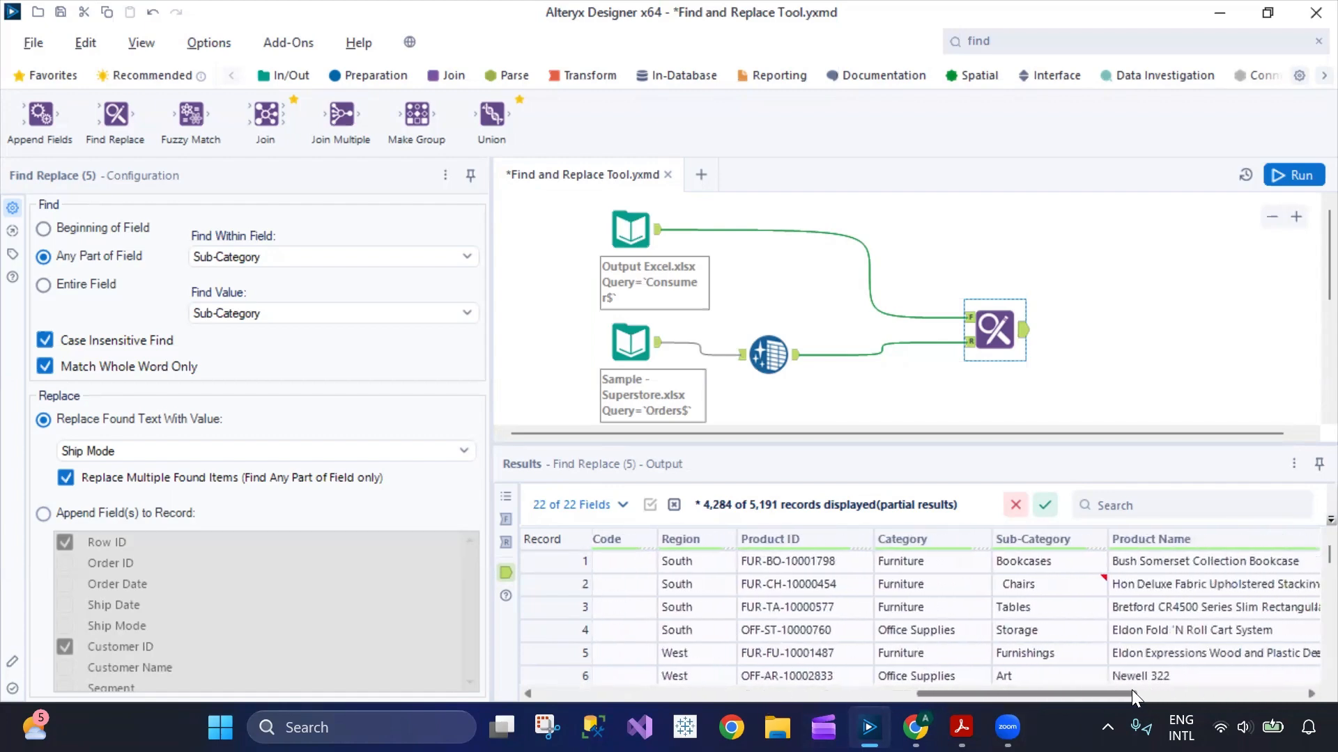
{"action": "left_click", "coordinate": [1061, 537]}
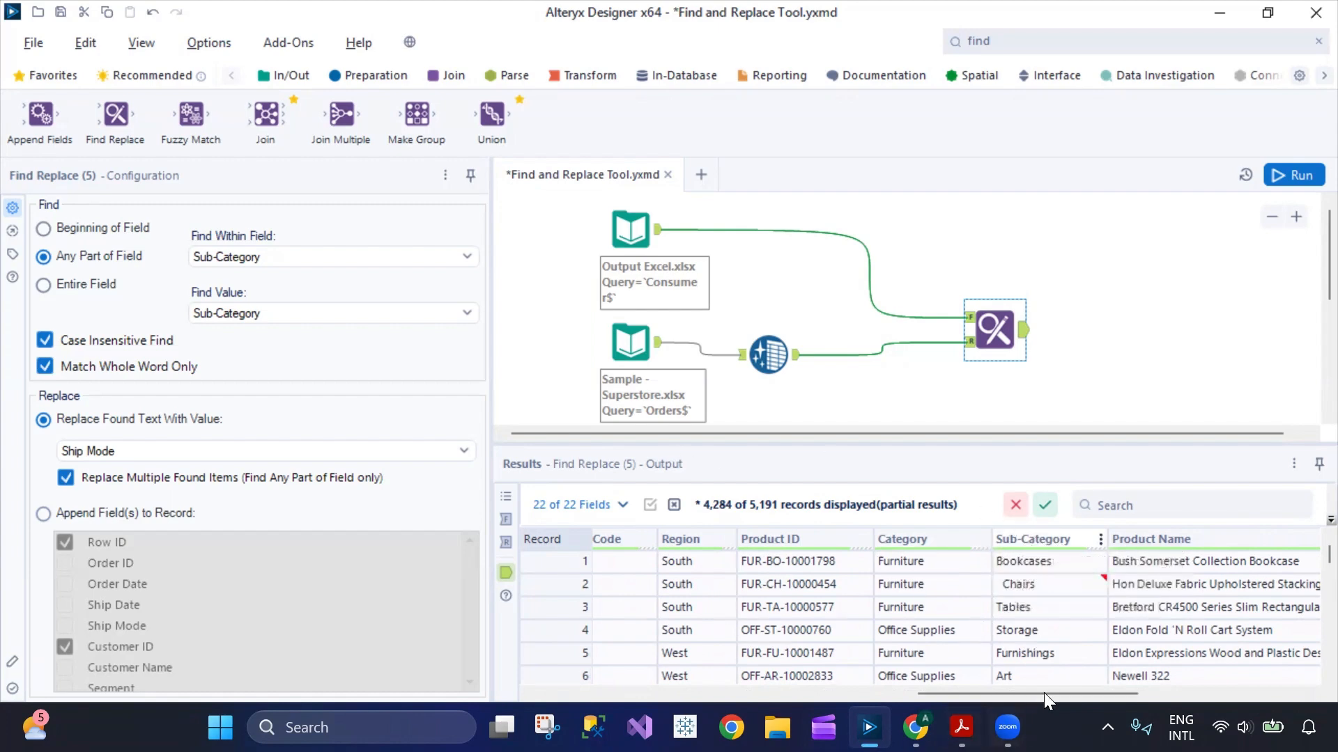
{"action": "left_click", "coordinate": [781, 338]}
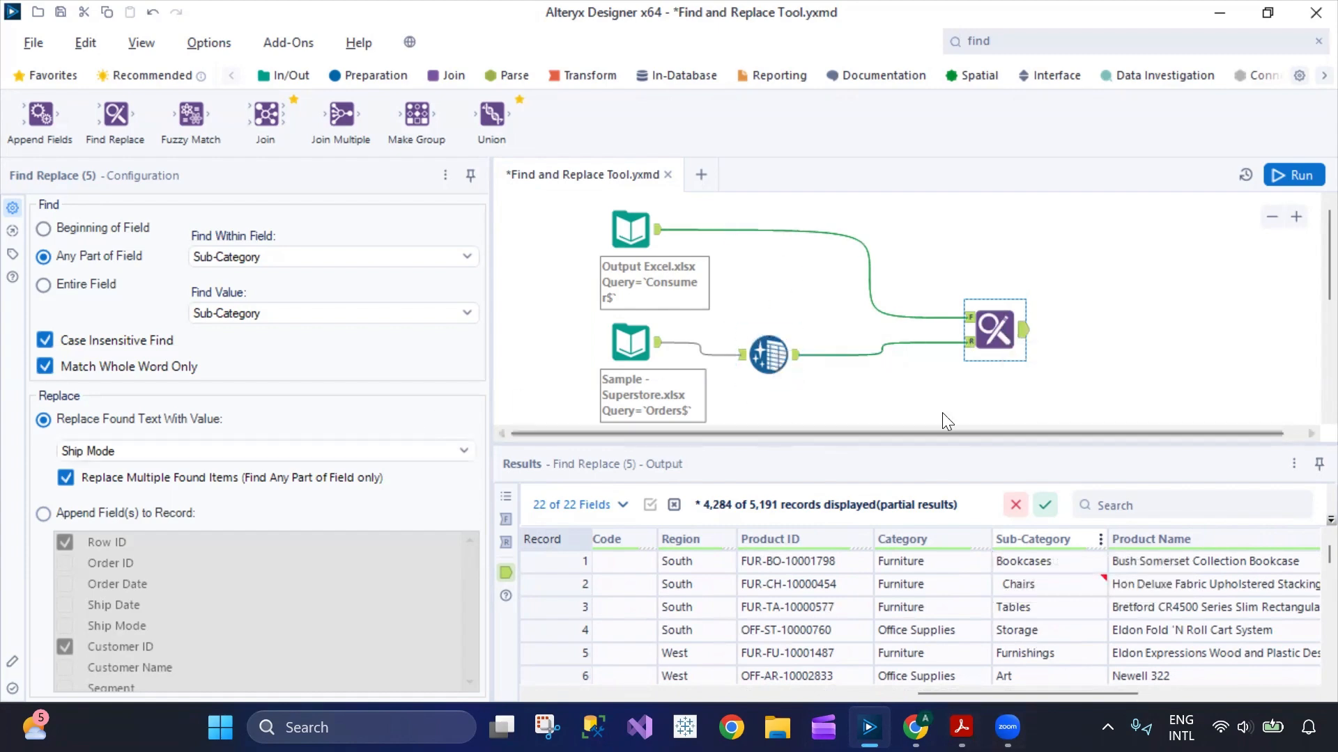
{"action": "left_click_drag", "start_coordinate": [981, 693], "coordinate": [600, 709]}
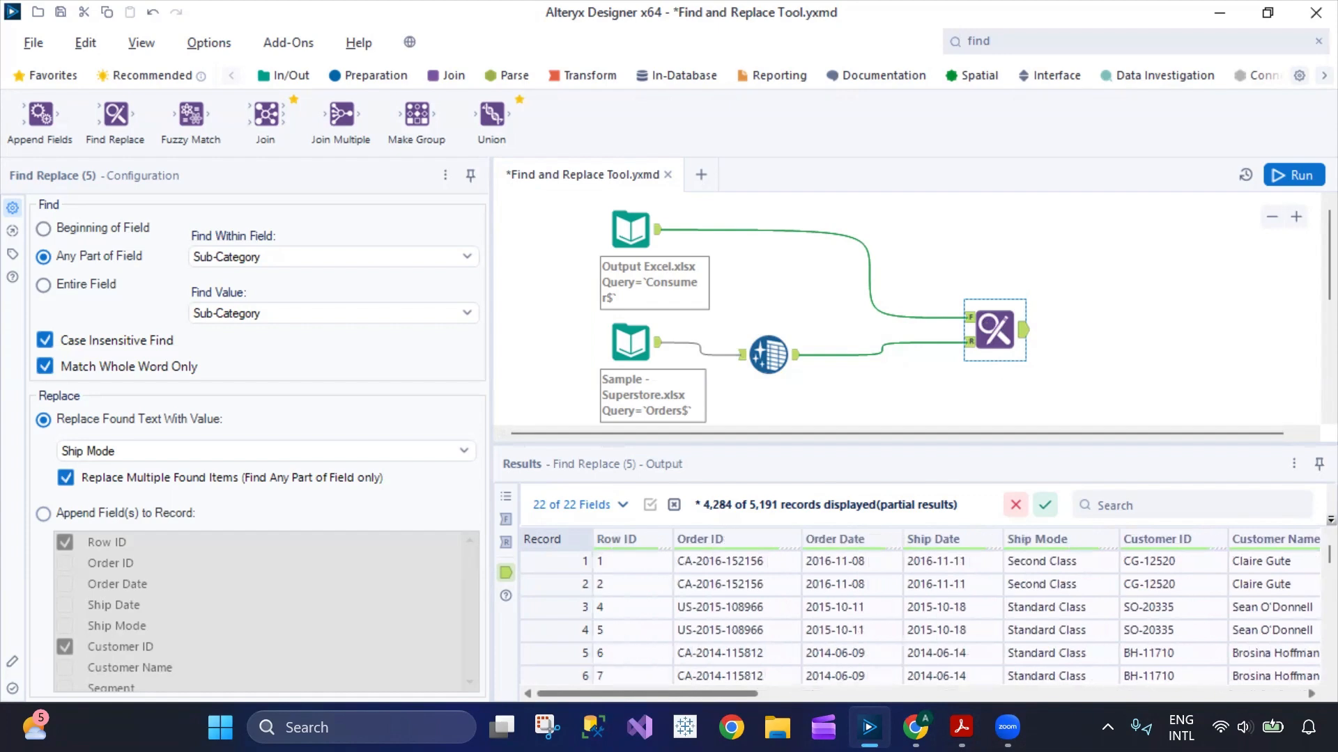
Step: Enable every Remove Unwanted Characters option in the Data Cleansing tool, leave Modify Case off, and rerun the workflow
{"action": "left_click", "coordinate": [763, 344]}
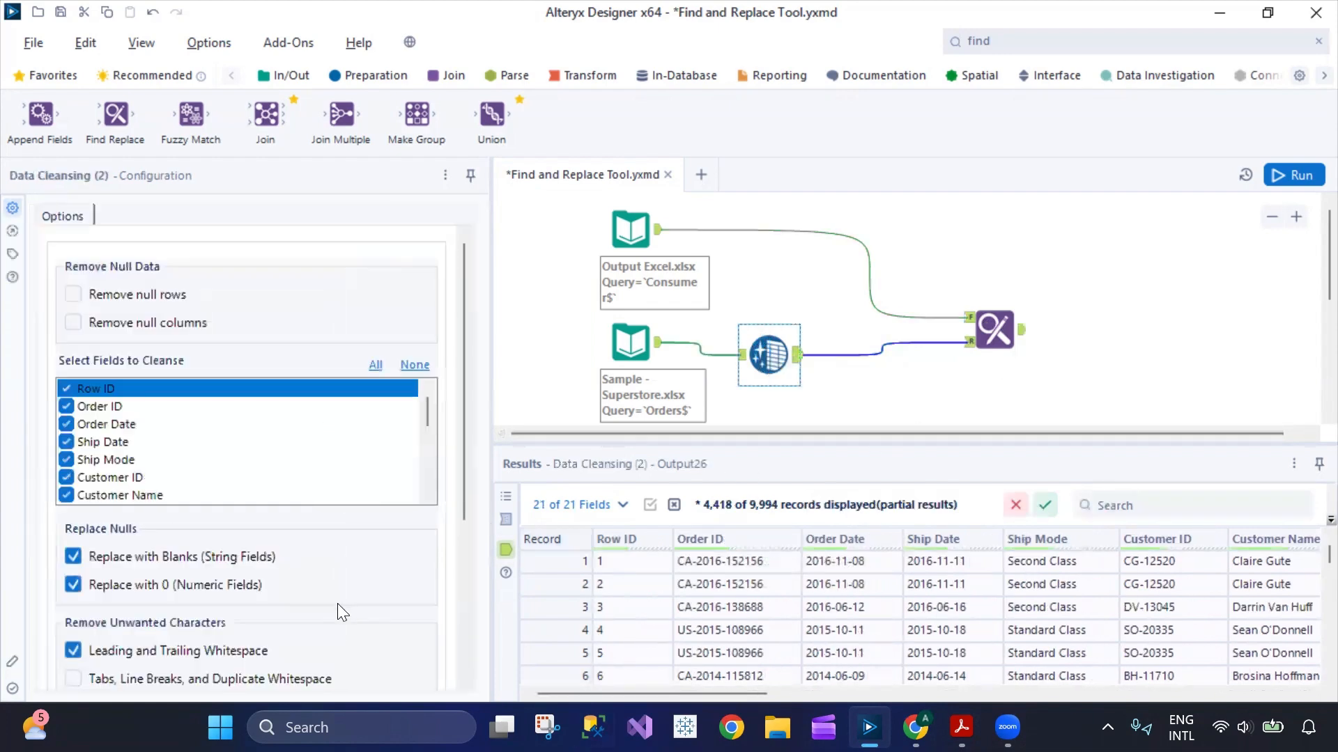
{"action": "scroll", "coordinate": [337, 604], "scroll_direction": "down", "scroll_amount": 3}
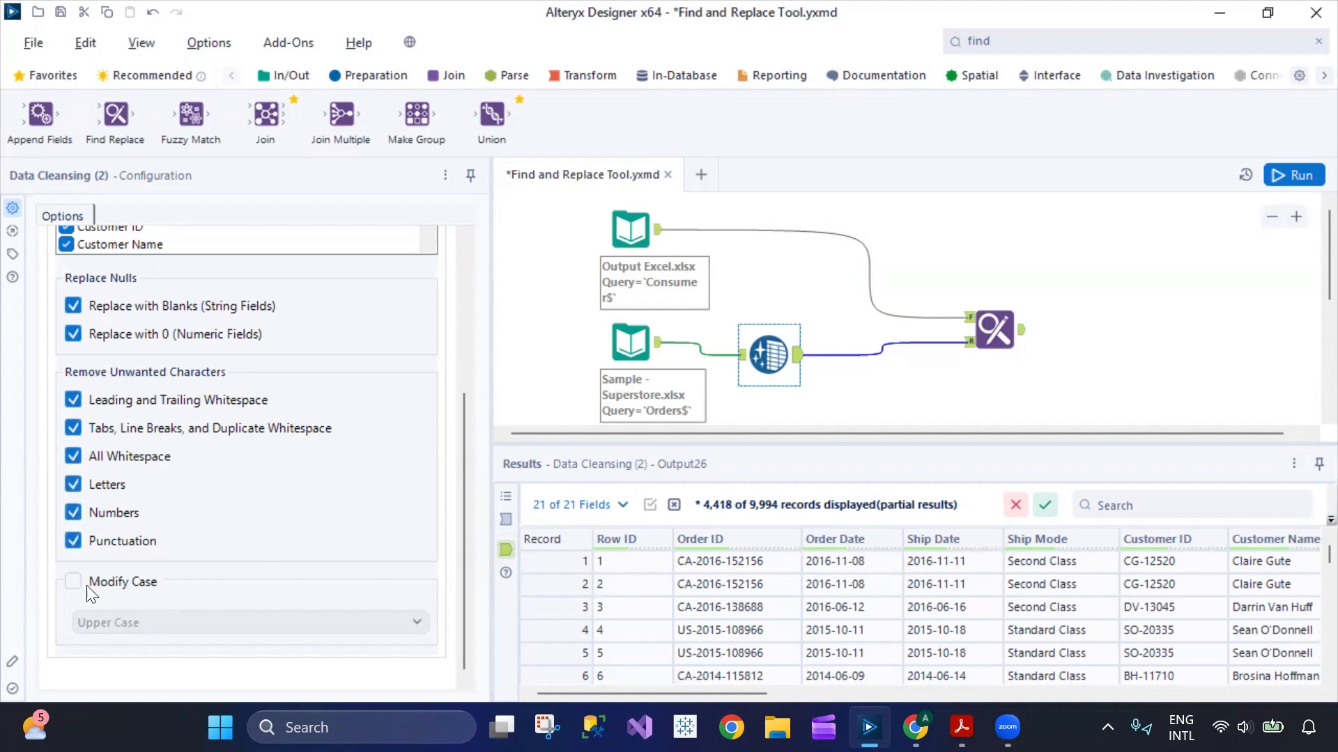
{"action": "left_click", "coordinate": [74, 583]}
{"action": "left_click", "coordinate": [178, 623]}
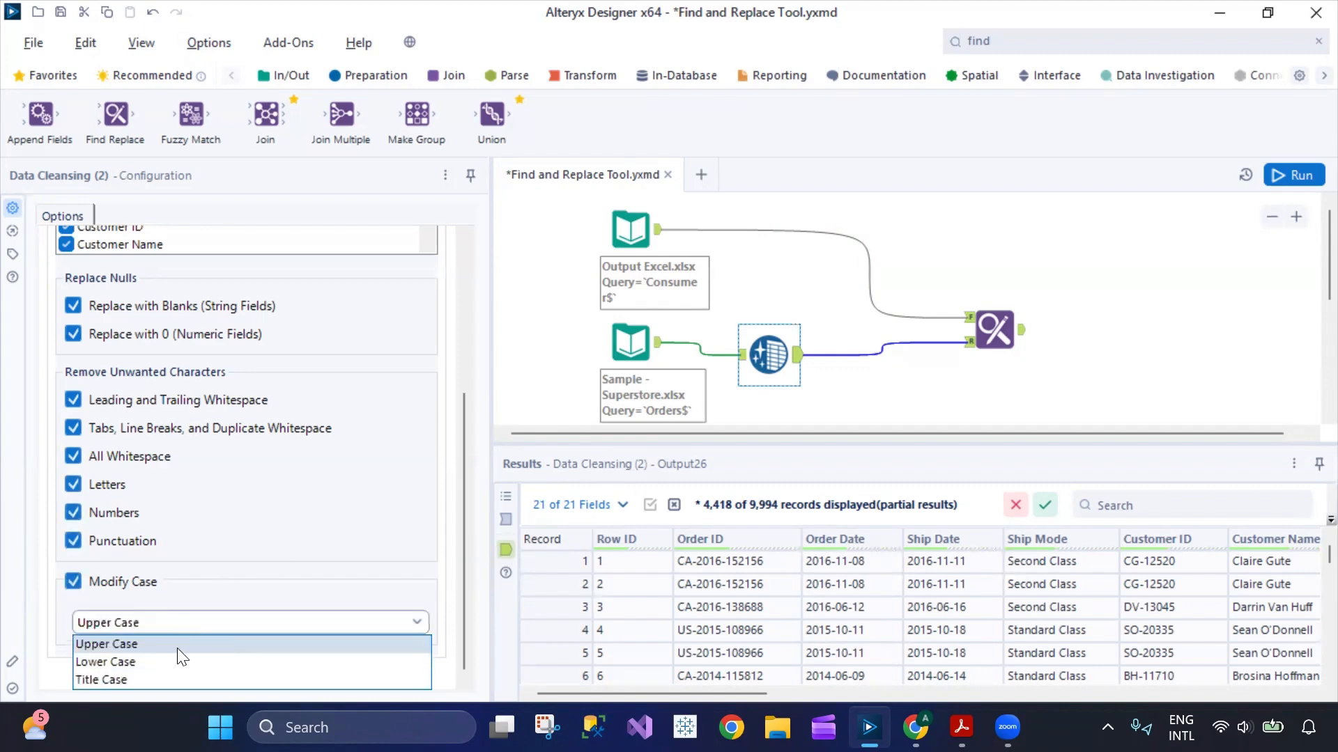
{"action": "left_click", "coordinate": [179, 642]}
{"action": "left_click", "coordinate": [74, 582]}
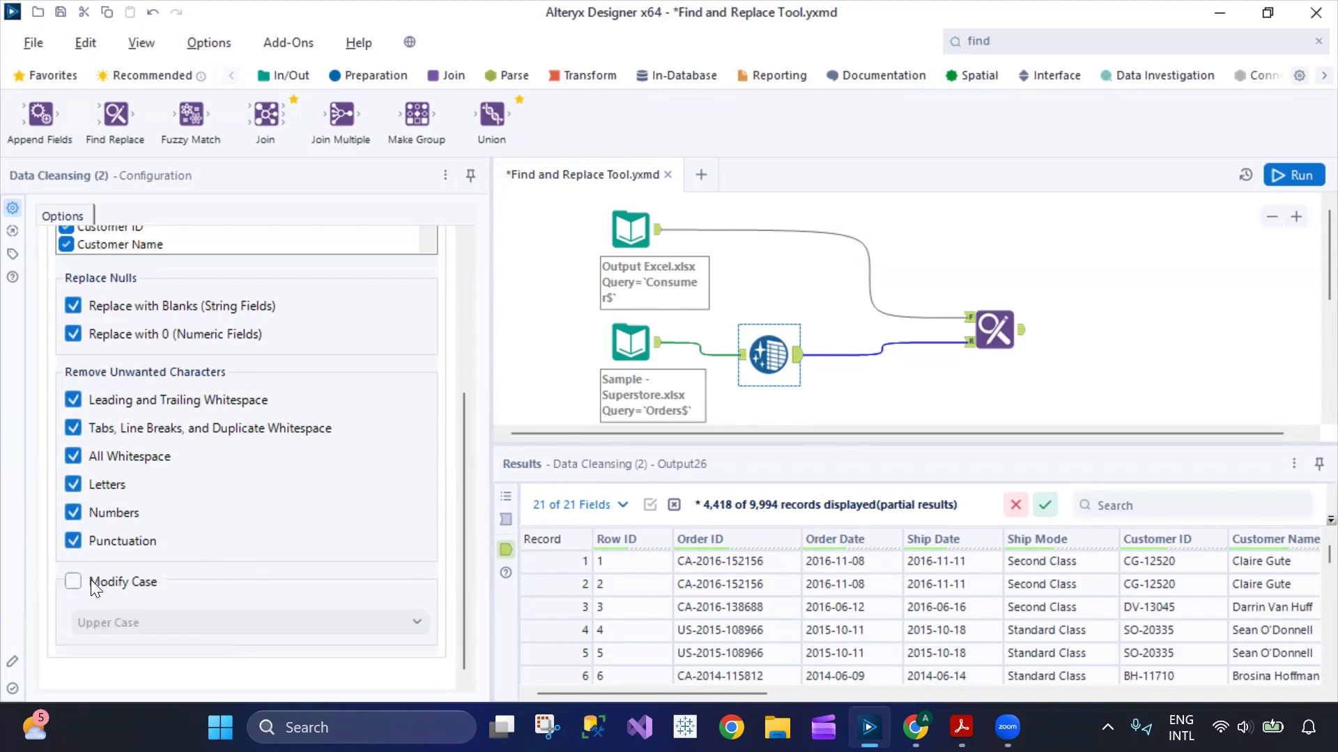
{"action": "left_click", "coordinate": [1298, 174]}
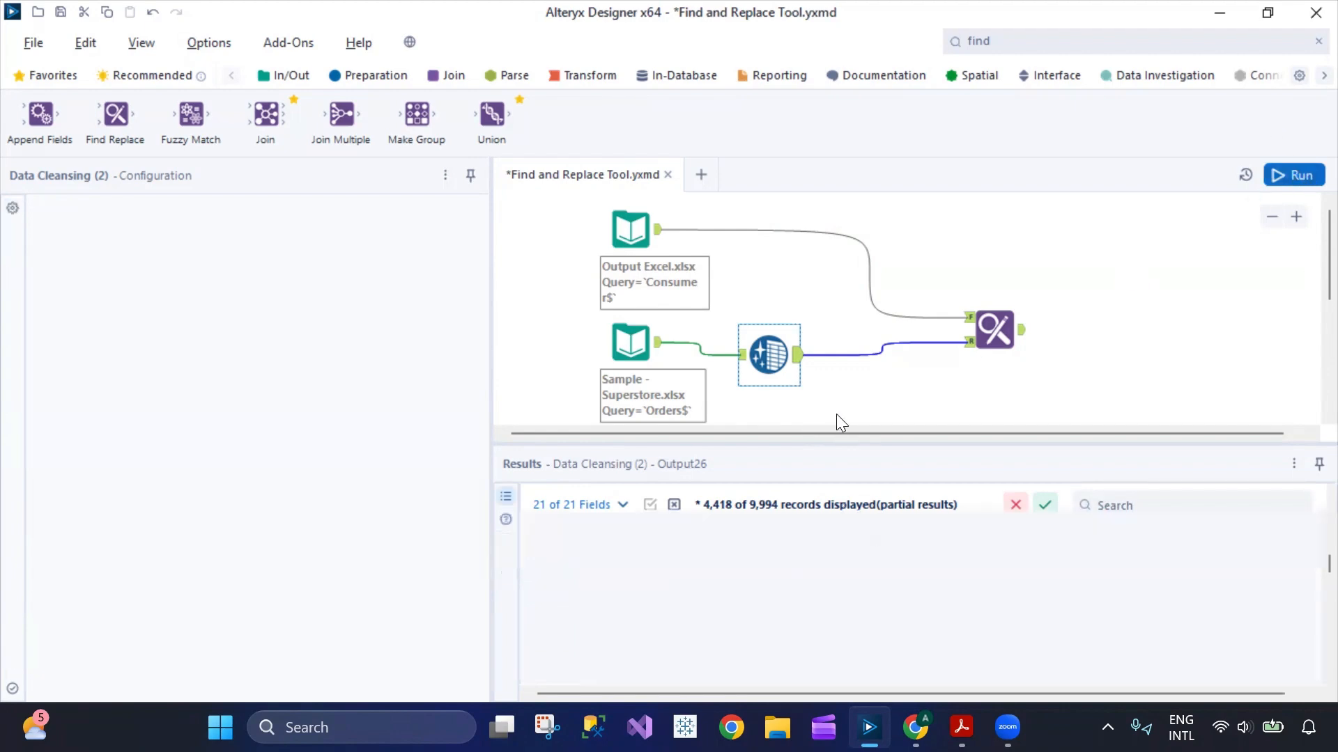
Step: Examine the text and numeric columns across the records of the Data Cleansing output
{"action": "left_click", "coordinate": [798, 361]}
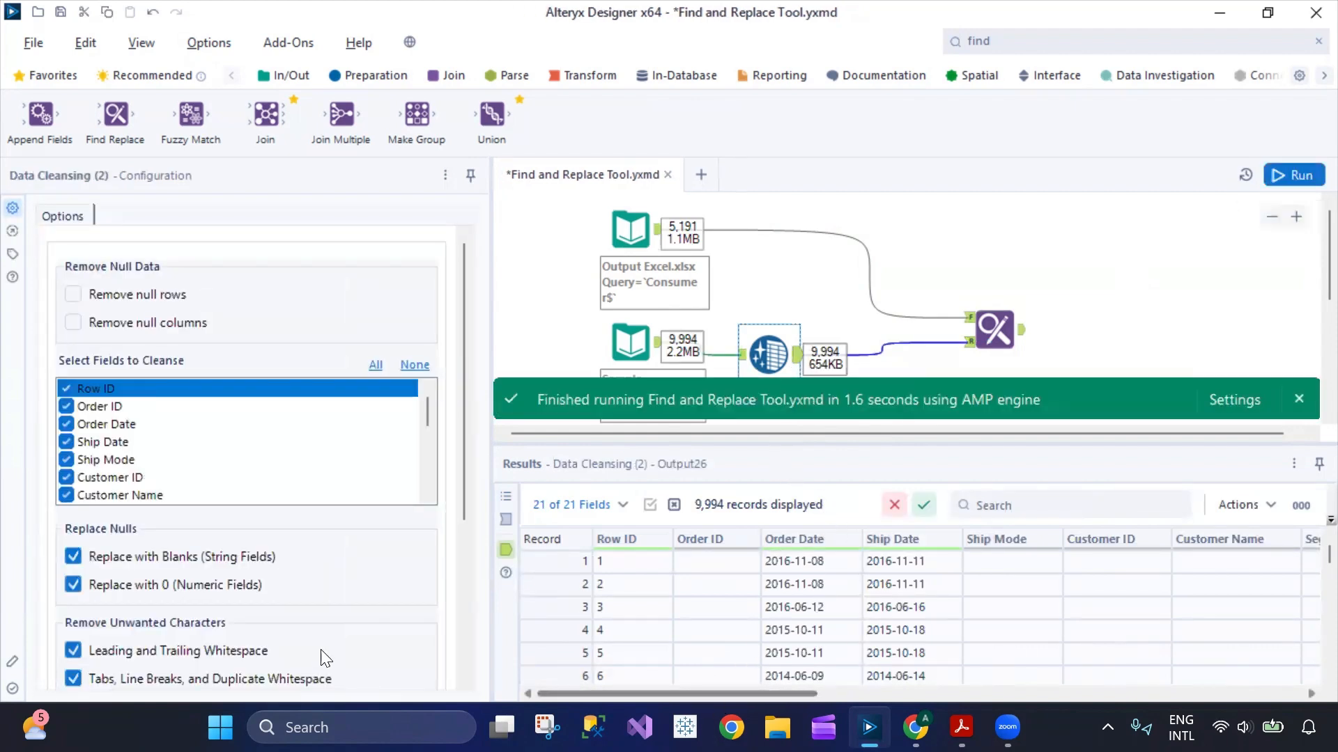
{"action": "scroll", "coordinate": [319, 664], "scroll_direction": "down", "scroll_amount": 3}
{"action": "scroll", "coordinate": [1284, 578], "scroll_direction": "down", "scroll_amount": 13}
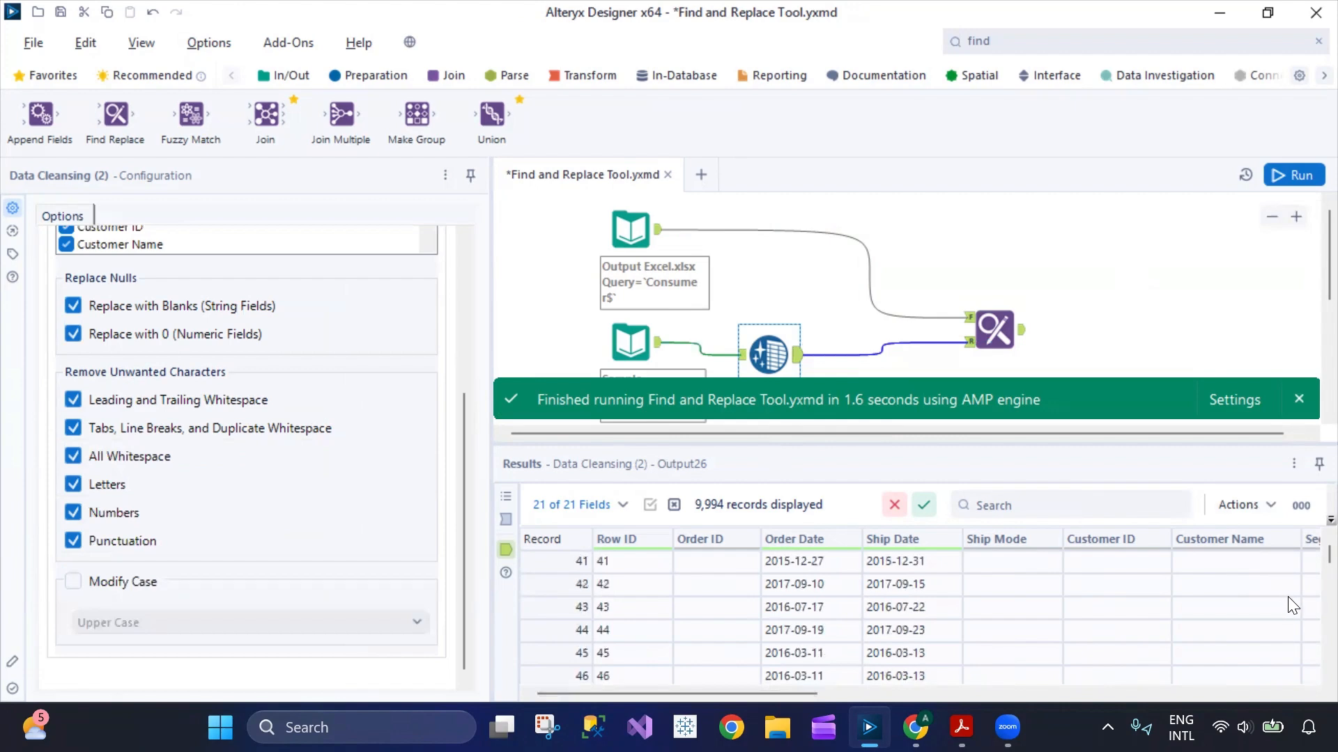
{"action": "scroll", "coordinate": [876, 629], "scroll_direction": "down", "scroll_amount": 15}
{"action": "left_click_drag", "start_coordinate": [777, 688], "coordinate": [1275, 679]}
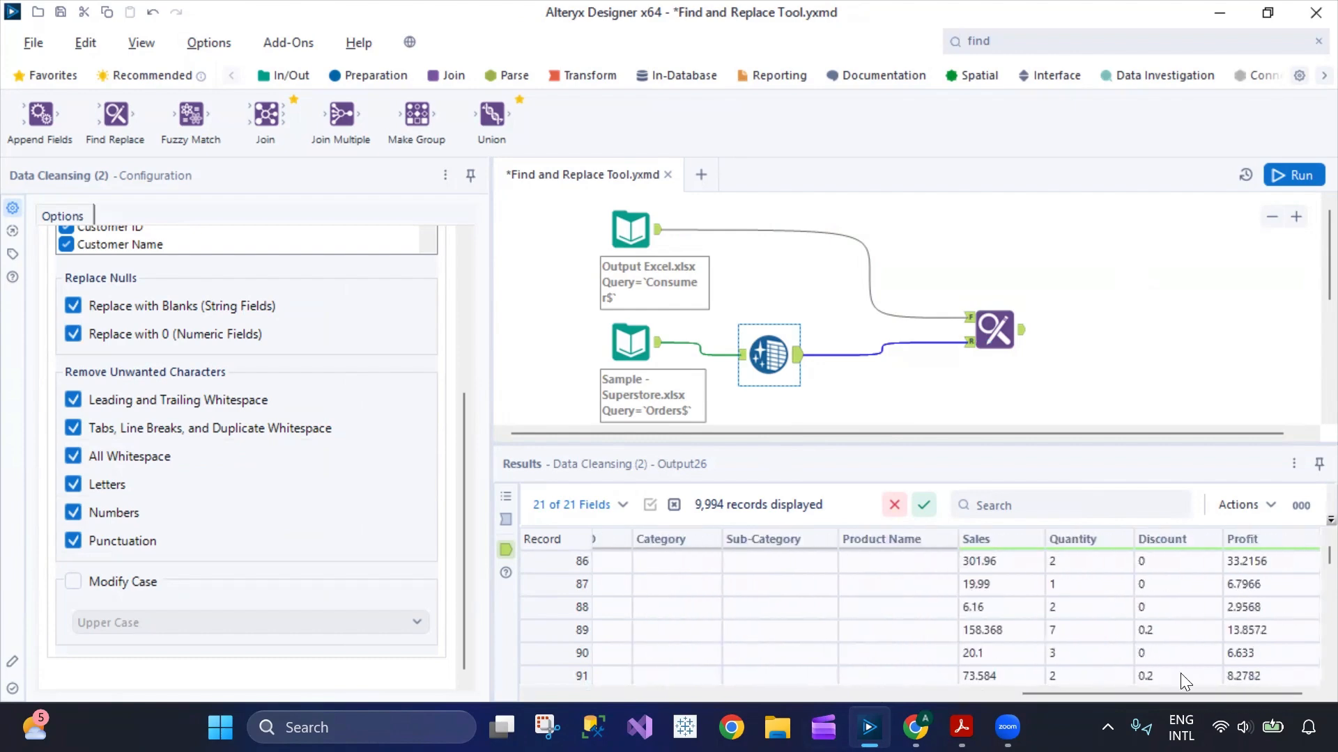
{"action": "scroll", "coordinate": [1114, 588], "scroll_direction": "down", "scroll_amount": 13}
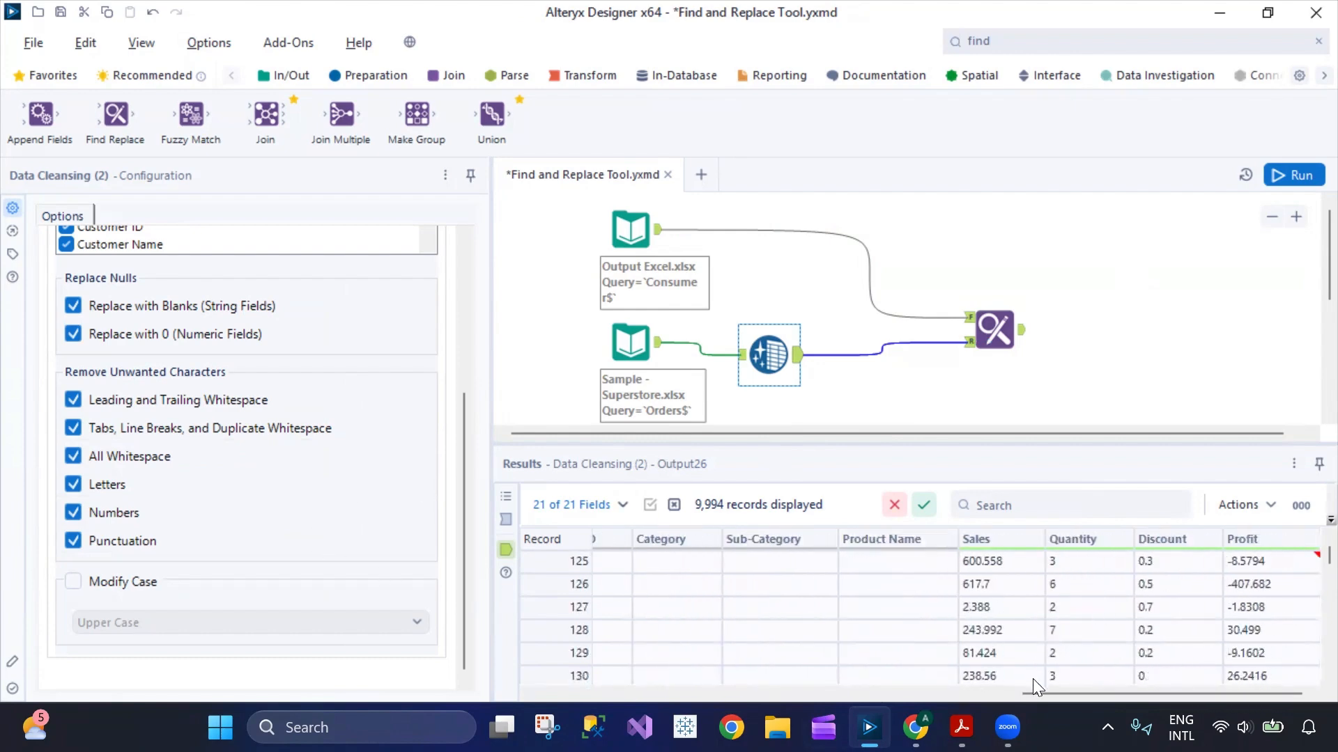
{"action": "left_click_drag", "start_coordinate": [1037, 691], "coordinate": [1029, 690]}
Step: Turn off removal of All Whitespace, Letters, Numbers and Punctuation in the Data Cleansing tool, and rerun the workflow
{"action": "left_click", "coordinate": [72, 457]}
{"action": "left_click", "coordinate": [72, 484]}
{"action": "left_click", "coordinate": [72, 540]}
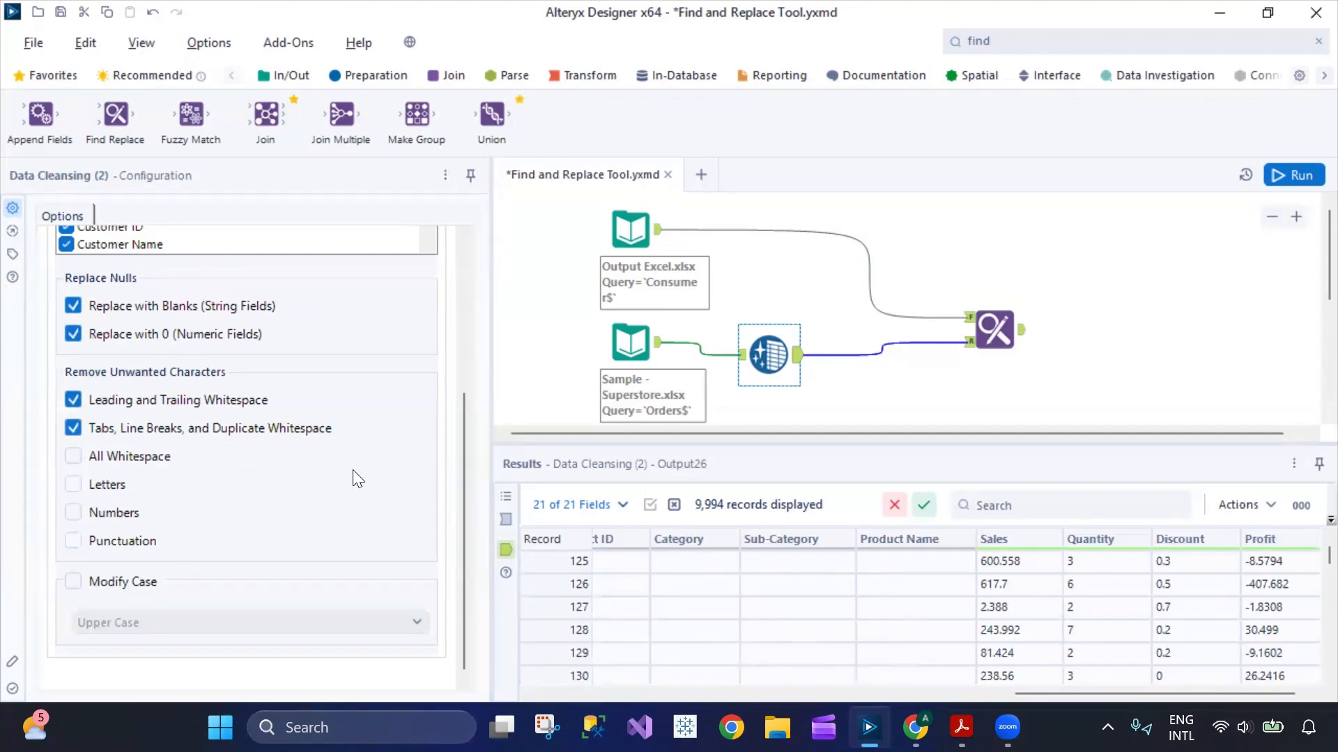
{"action": "left_click", "coordinate": [1290, 175]}
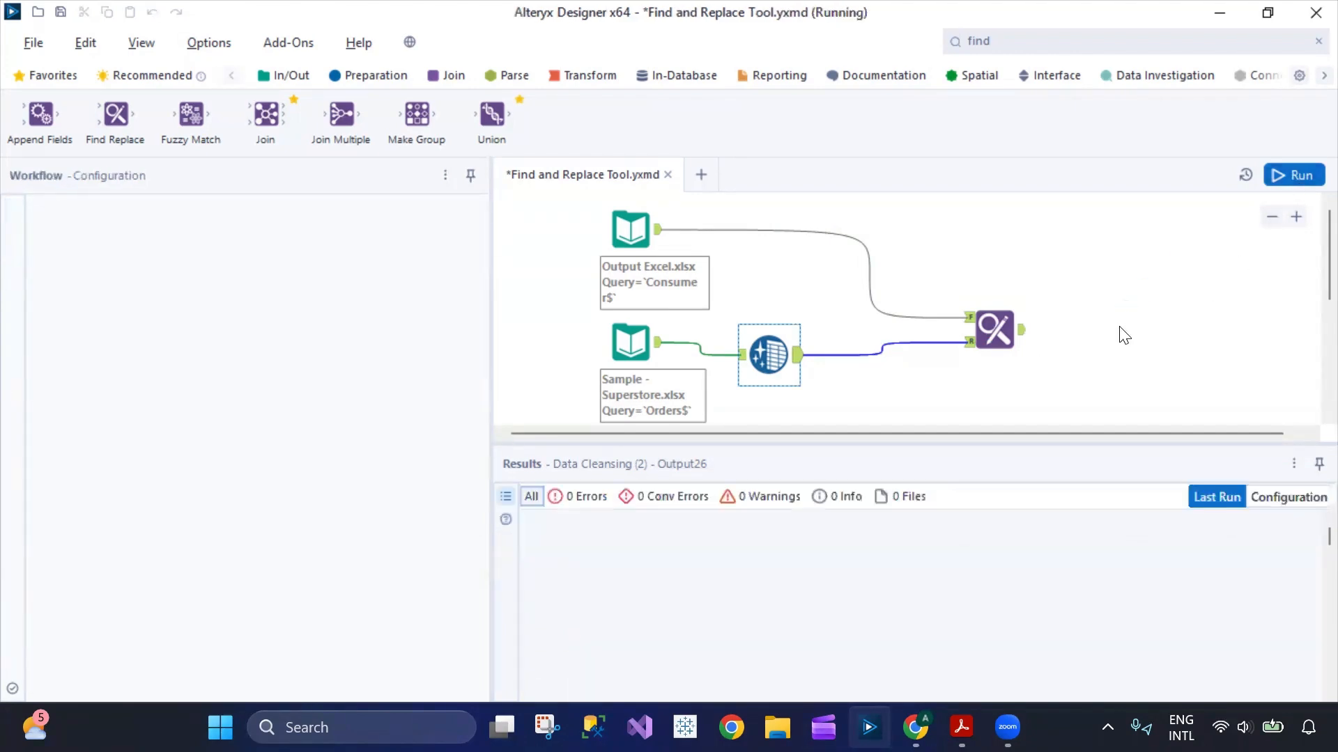
{"action": "left_click", "coordinate": [769, 356]}
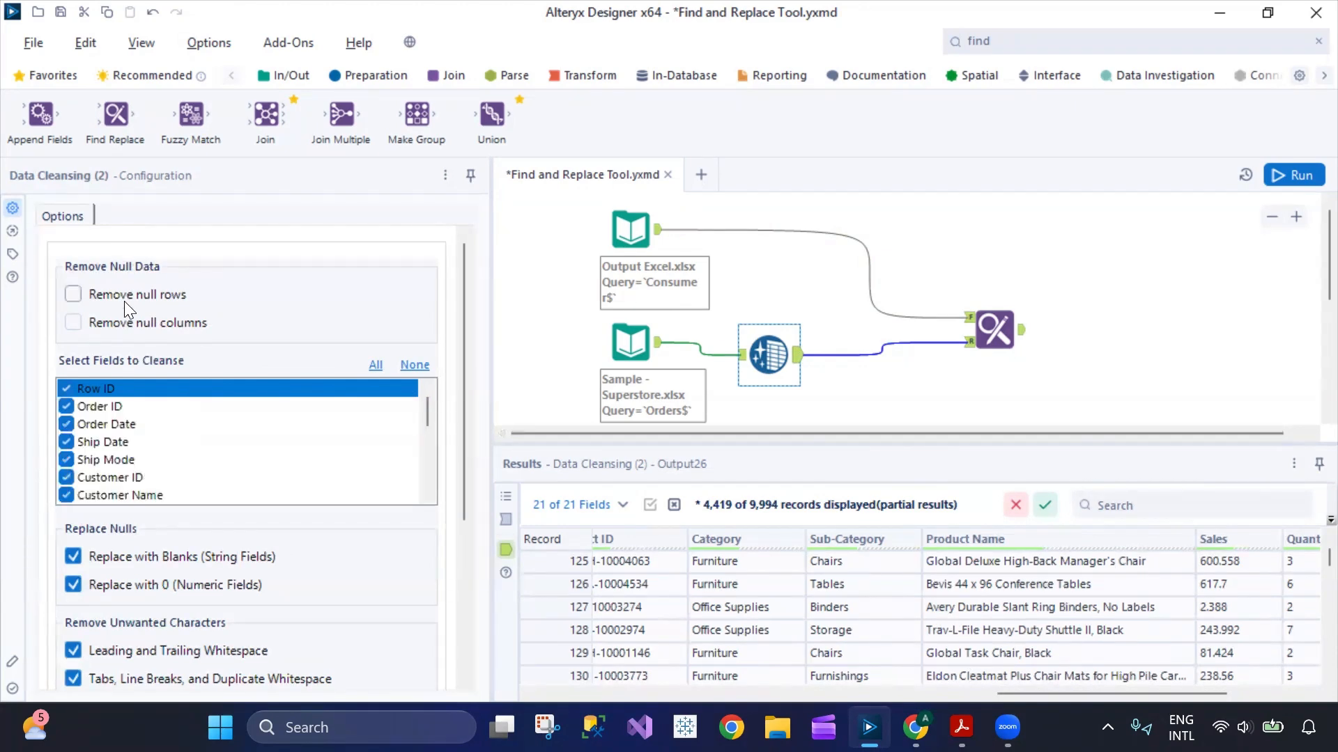
Step: Review the rerun Data Cleansing output from the product and sales columns back to the Row ID and order columns
{"action": "scroll", "coordinate": [1205, 614], "scroll_direction": "down", "scroll_amount": 13}
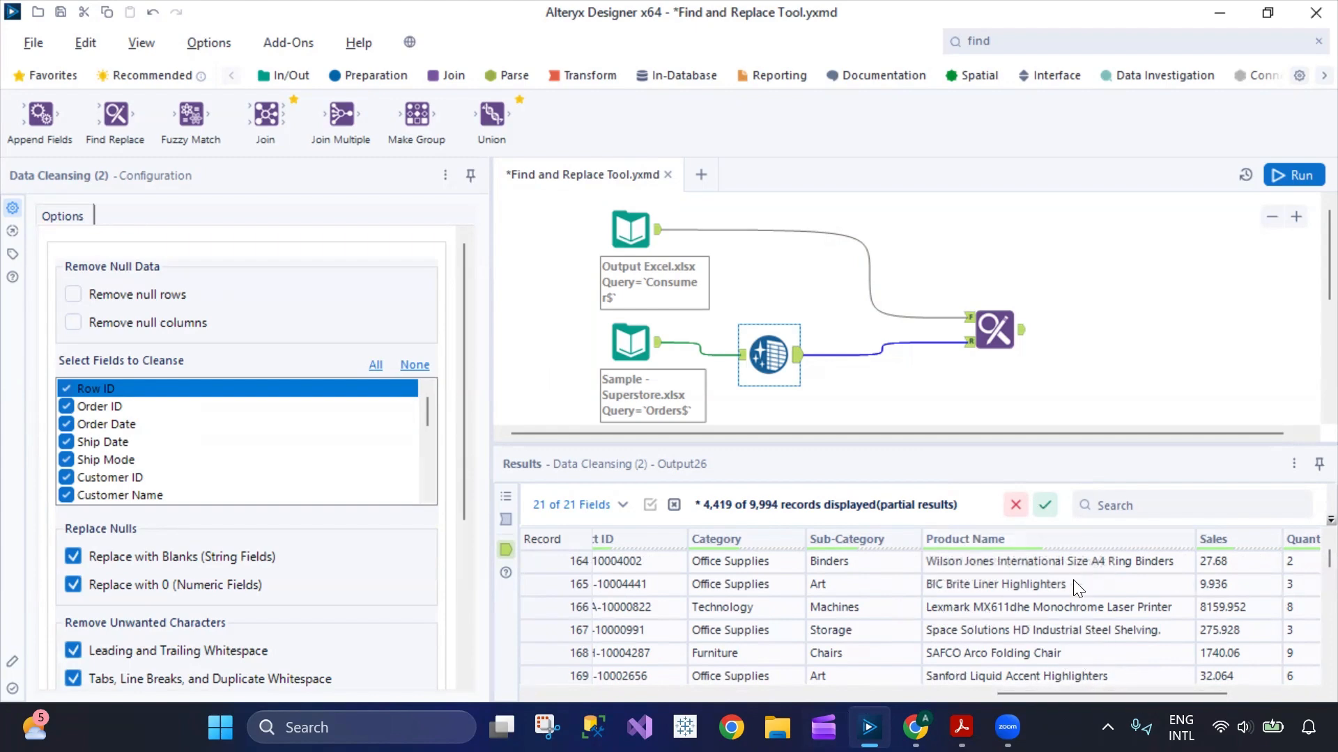
{"action": "mouse_move", "coordinate": [1047, 501]}
{"action": "left_click_drag", "start_coordinate": [1166, 689], "coordinate": [1274, 690]}
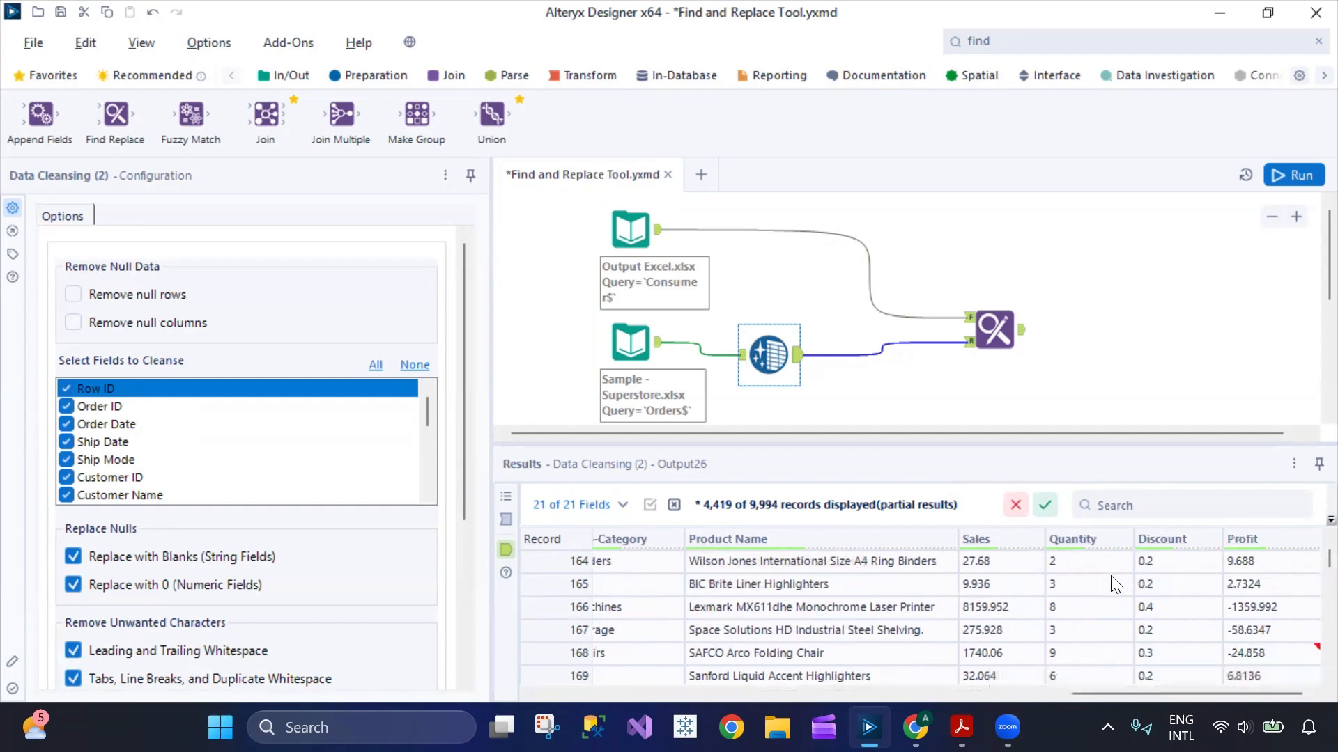
{"action": "scroll", "coordinate": [1192, 585], "scroll_direction": "down", "scroll_amount": 6}
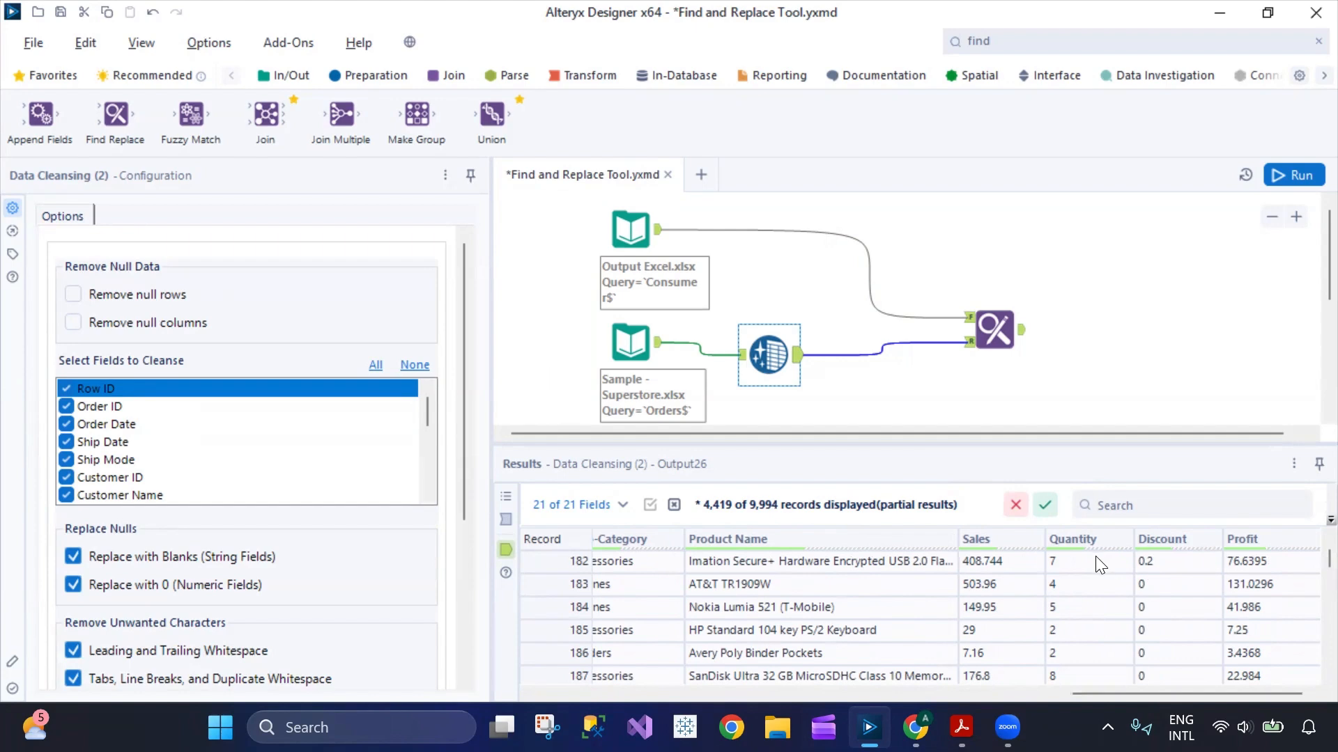
{"action": "scroll", "coordinate": [1229, 582], "scroll_direction": "down", "scroll_amount": 1}
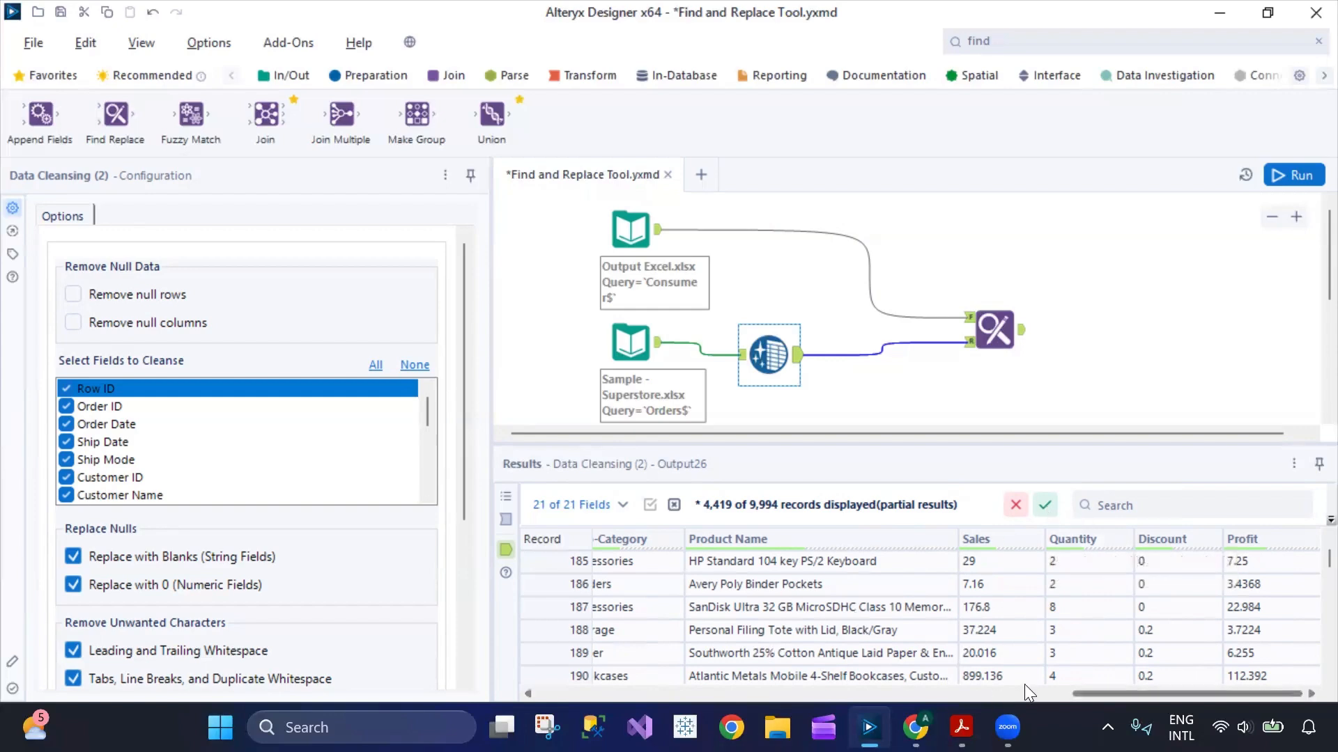
{"action": "left_click_drag", "start_coordinate": [1101, 694], "coordinate": [564, 694]}
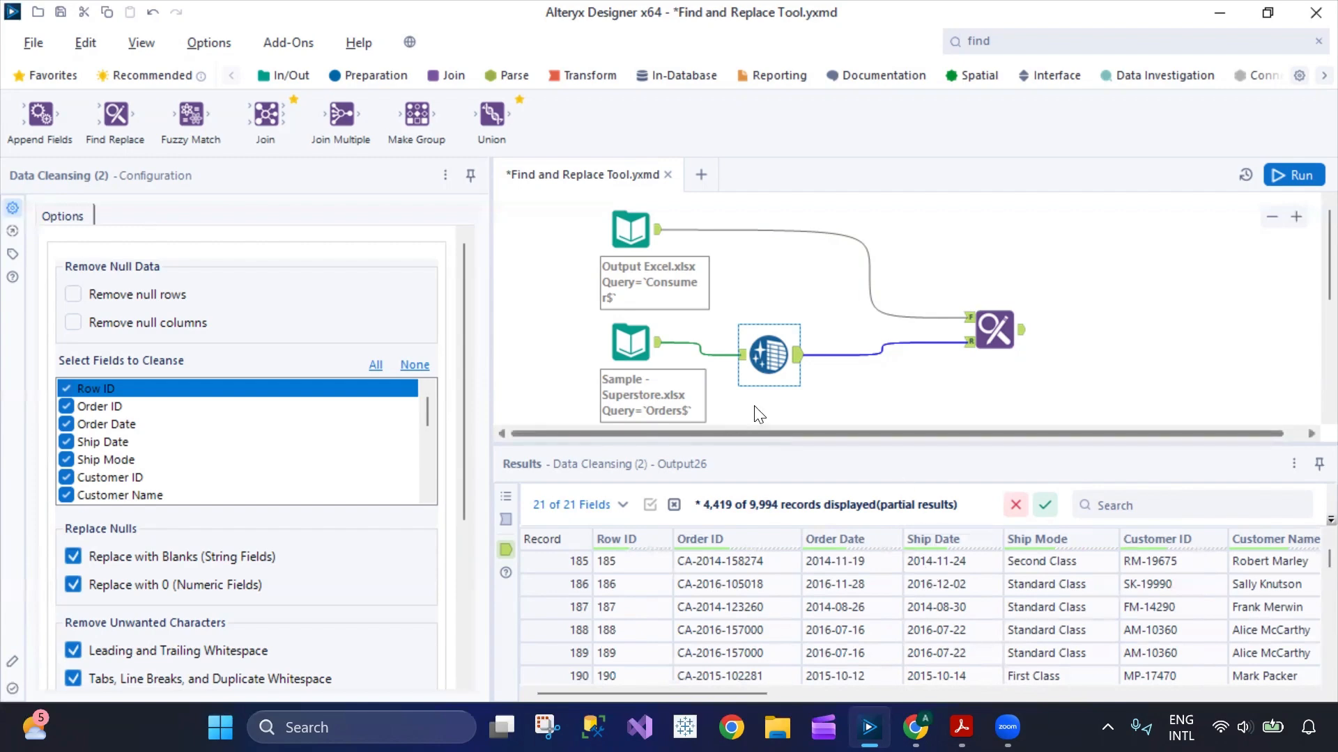
Step: Review the Find Replace tool's available replacement fields and compare its output records with the Data Cleansing output
{"action": "left_click", "coordinate": [996, 329]}
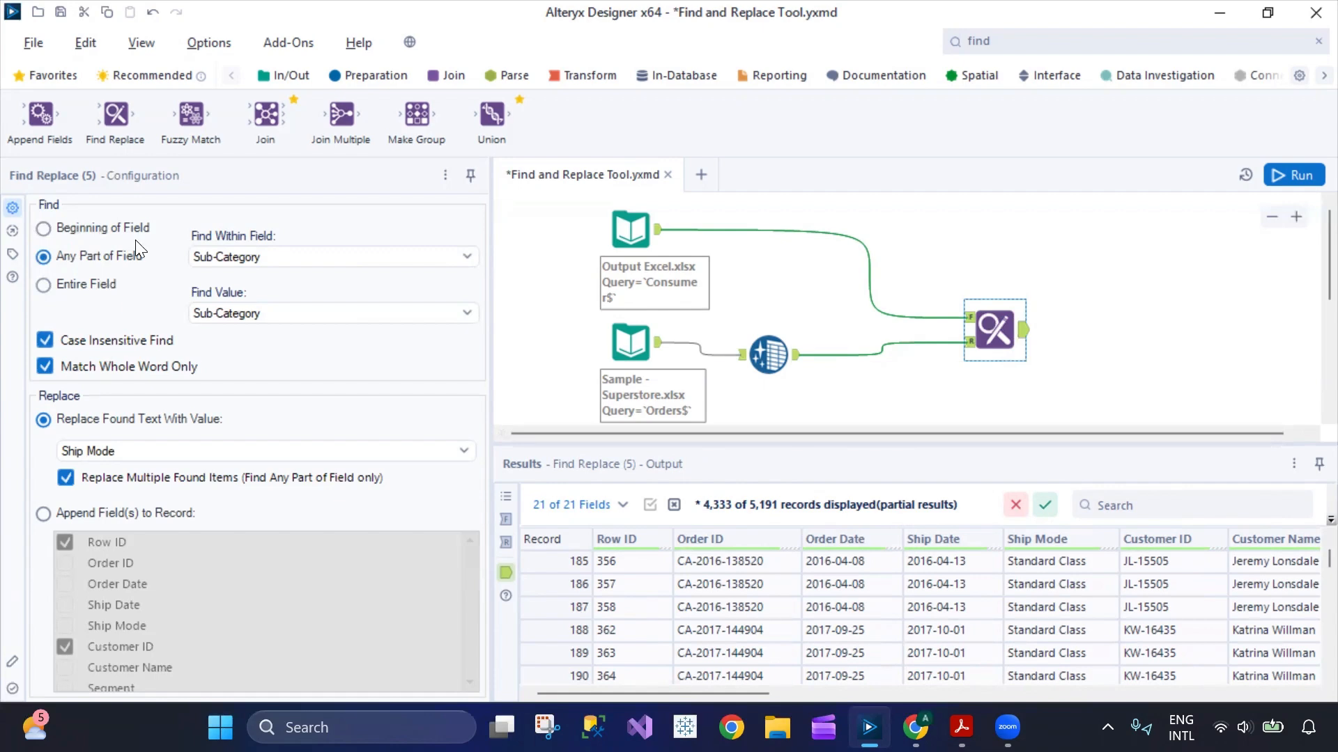
{"action": "left_click", "coordinate": [211, 459]}
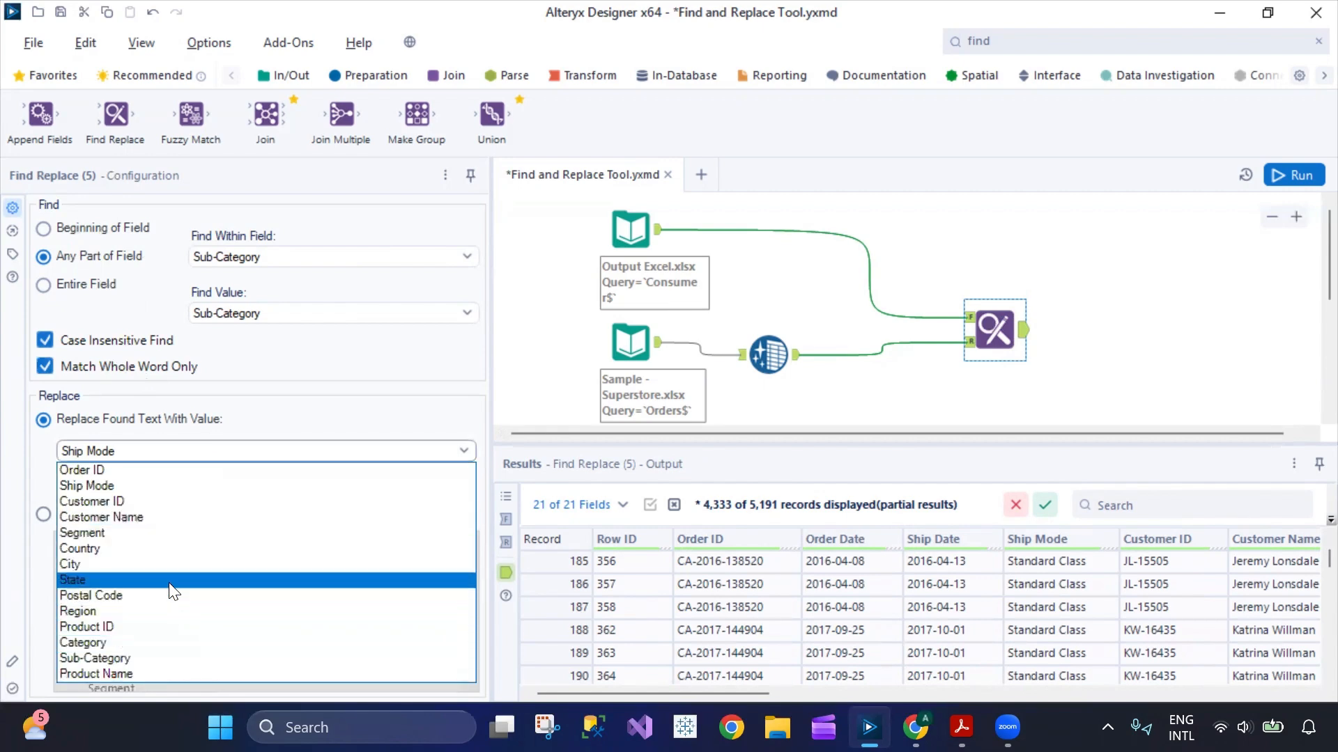
{"action": "left_click", "coordinate": [314, 421]}
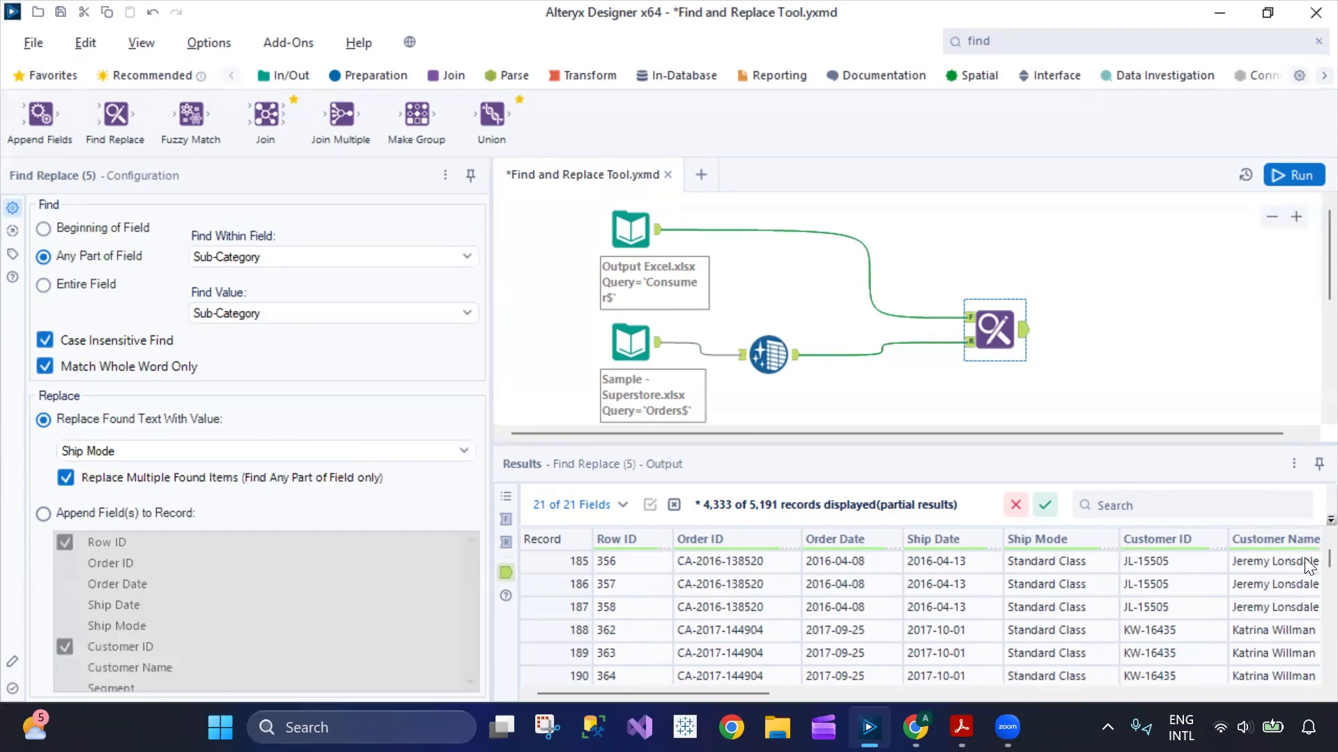
{"action": "left_click", "coordinate": [636, 233]}
{"action": "left_click", "coordinate": [996, 327]}
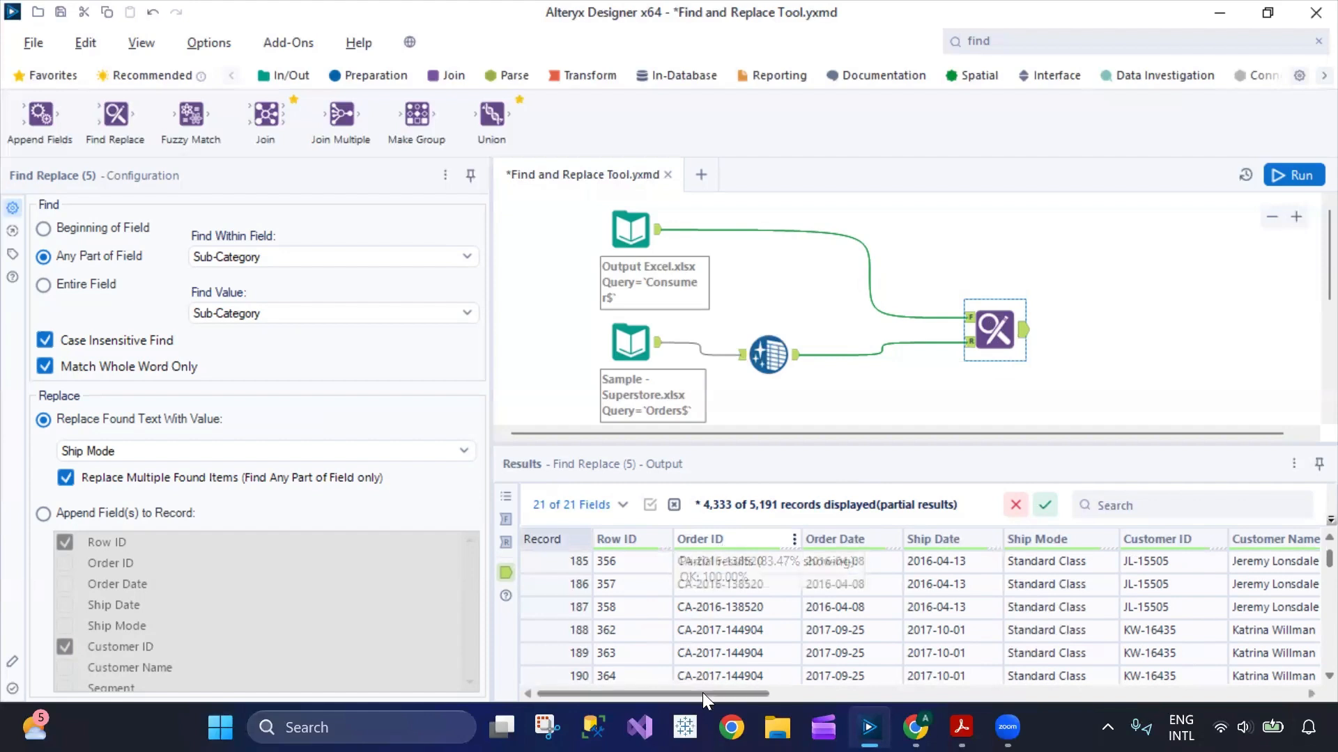
{"action": "scroll", "coordinate": [733, 631], "scroll_direction": "down", "scroll_amount": 20}
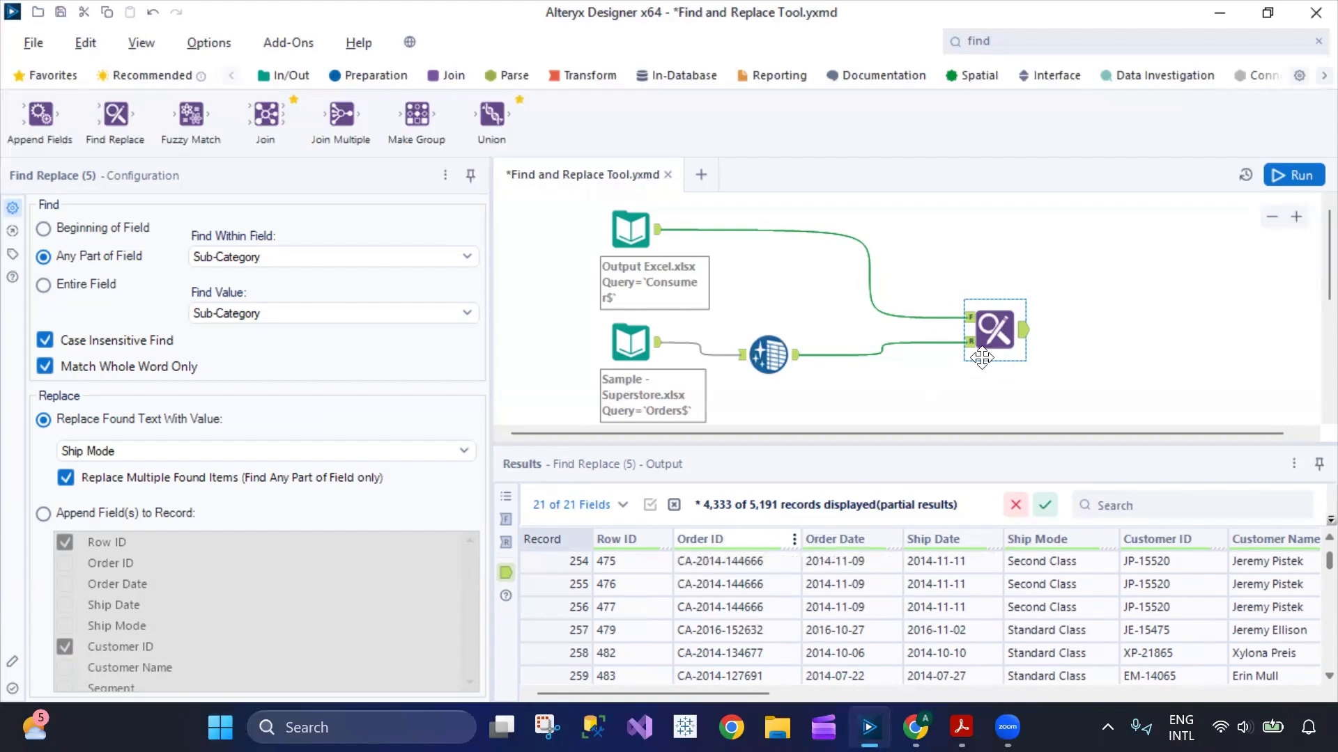
{"action": "left_click", "coordinate": [767, 346]}
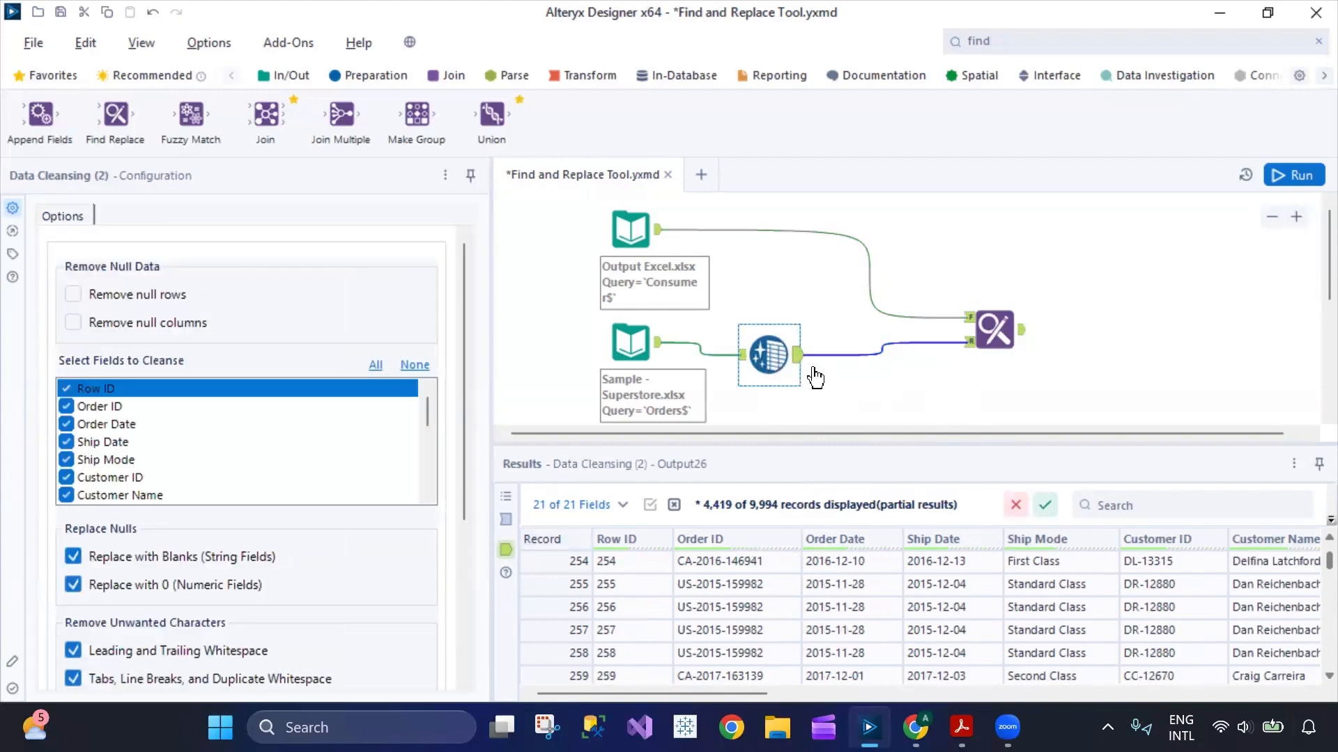
Step: Switch to the 100-day Alteryx learning plan in Acrobat, review the Day 22 to Day 25 topics, and return to Alteryx Designer
{"action": "left_click", "coordinate": [962, 727]}
{"action": "left_click", "coordinate": [409, 503]}
{"action": "left_click_drag", "start_coordinate": [317, 460], "coordinate": [373, 575]}
{"action": "left_click", "coordinate": [493, 457]}
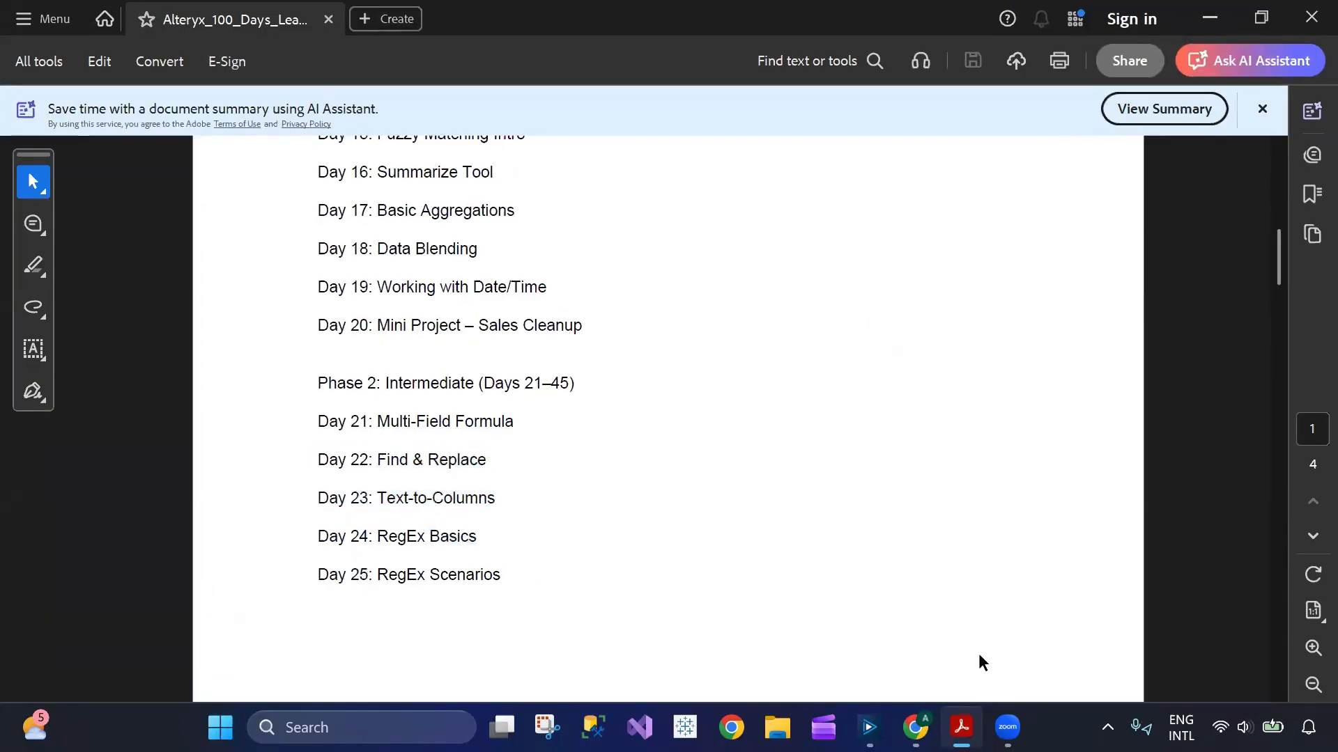
{"action": "left_click", "coordinate": [961, 727]}
{"action": "left_click", "coordinate": [951, 380]}
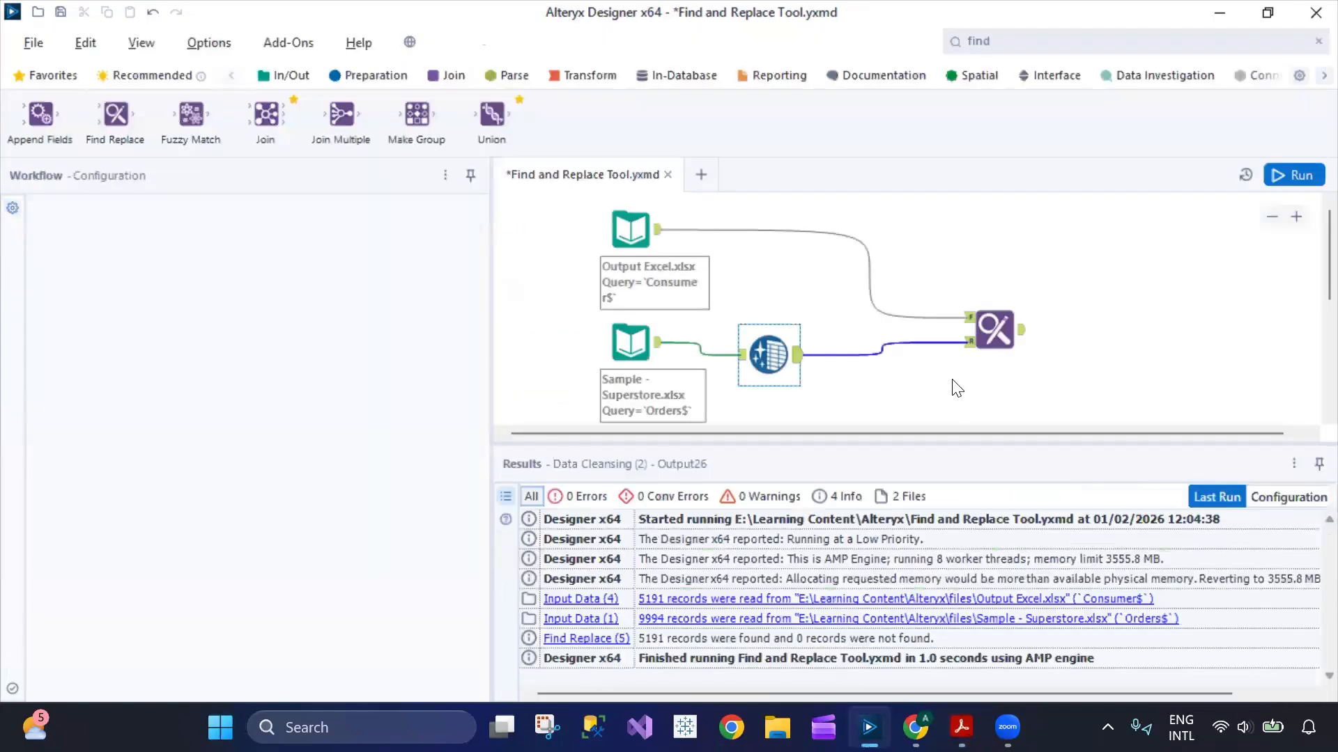